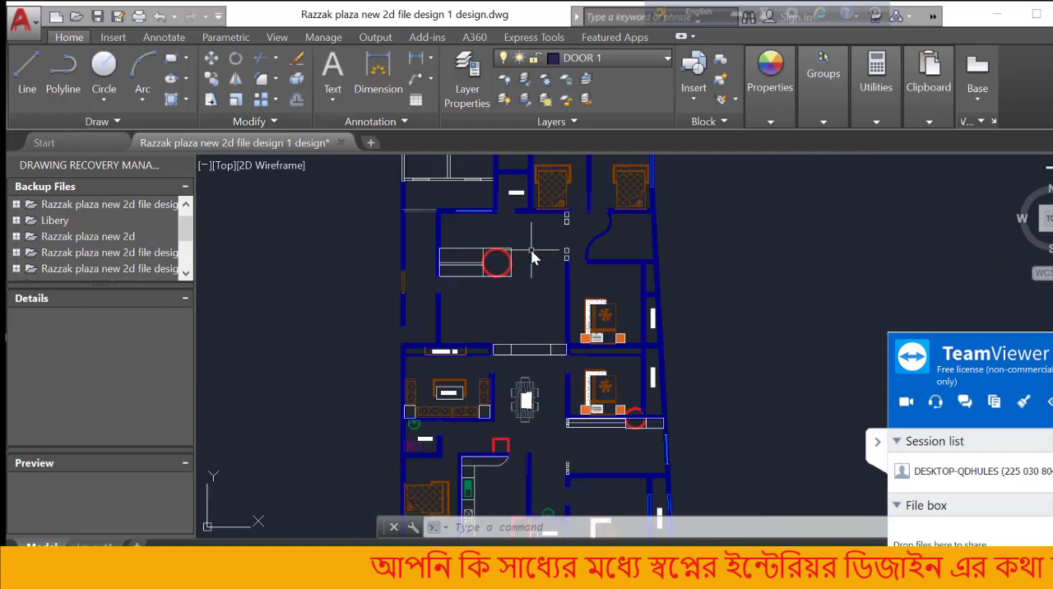
# Look over the row of floor plan copies in the drawing
pyautogui.scroll(-5, 530, 249)
pyautogui.scroll(10, 531, 255)
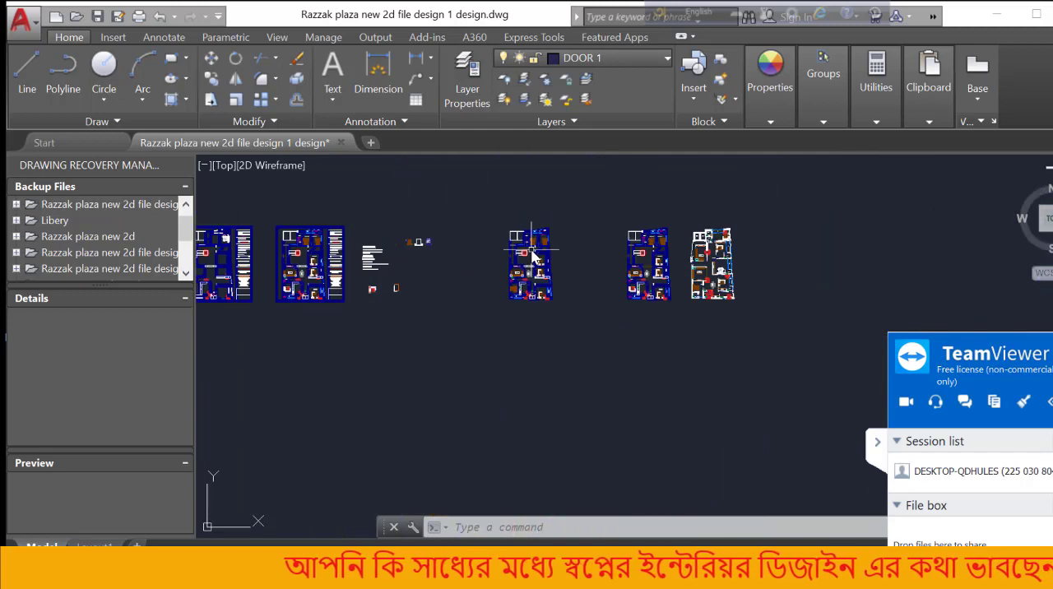
pyautogui.scroll(-5, 531, 255)
pyautogui.scroll(5, 531, 255)
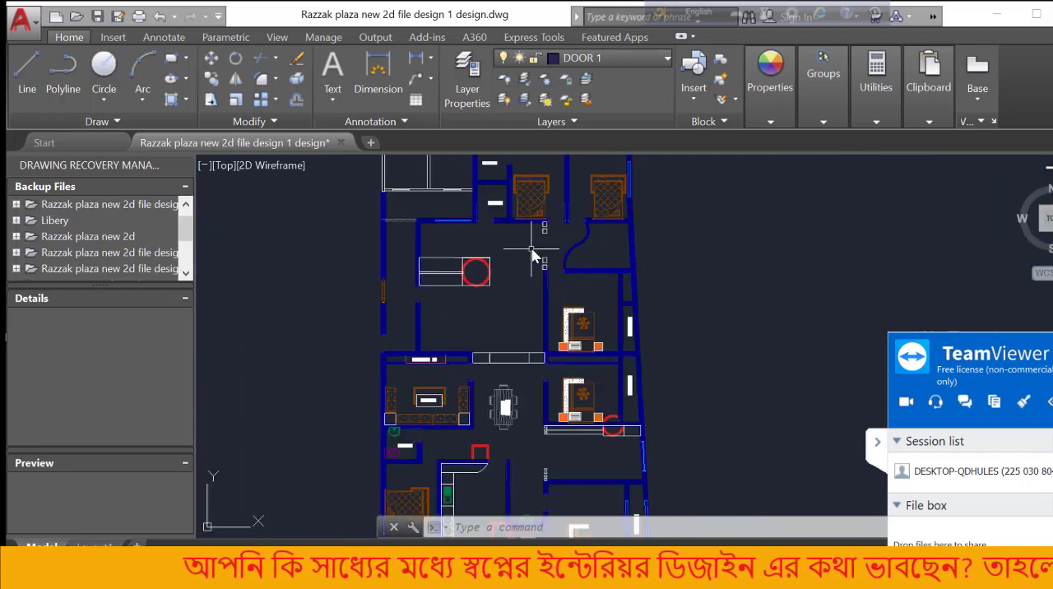
pyautogui.scroll(-5, 528, 274)
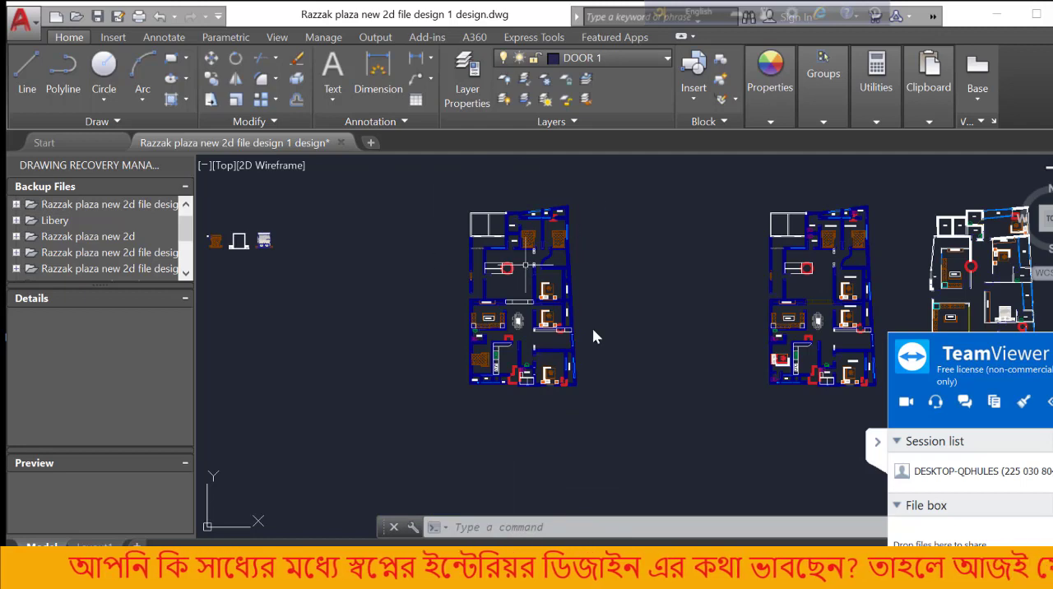
# Read the Client Requirements list placed between the floor plans
pyautogui.scroll(6, 514, 331)
pyautogui.scroll(-8, 515, 327)
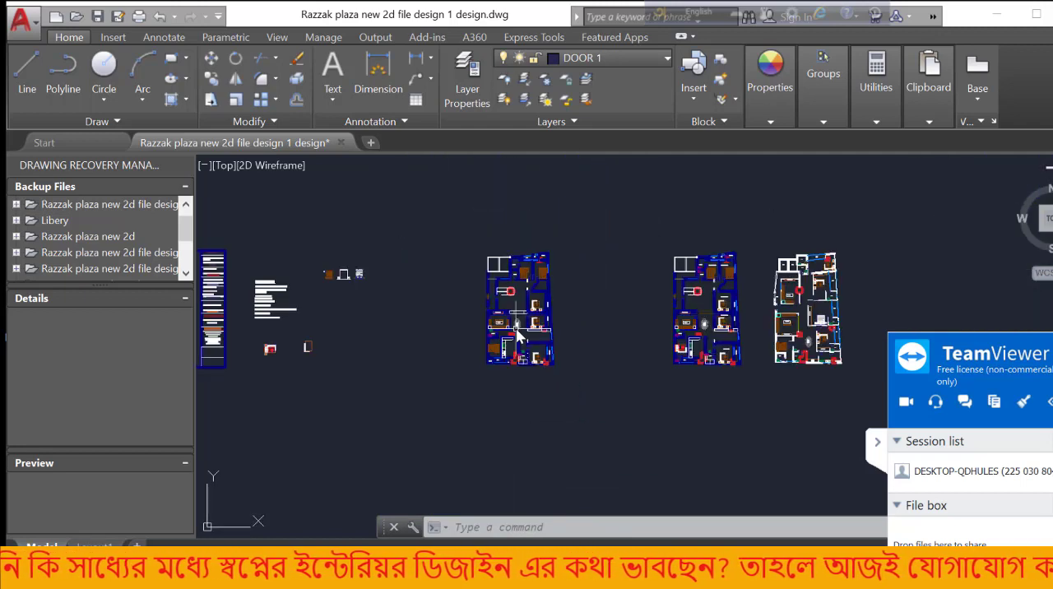
pyautogui.scroll(6, 347, 329)
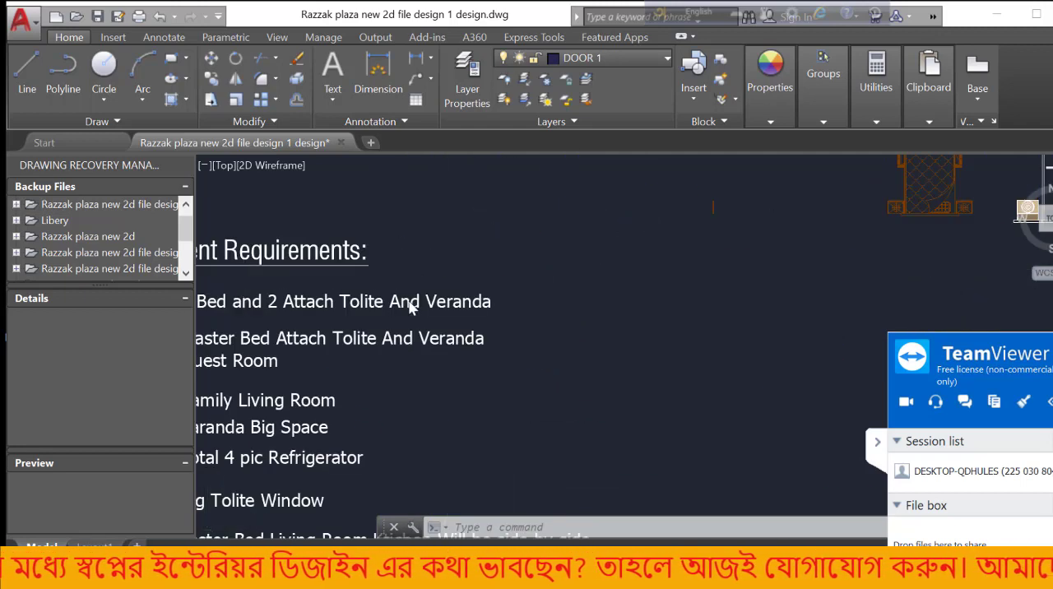
pyautogui.scroll(1, 262, 306)
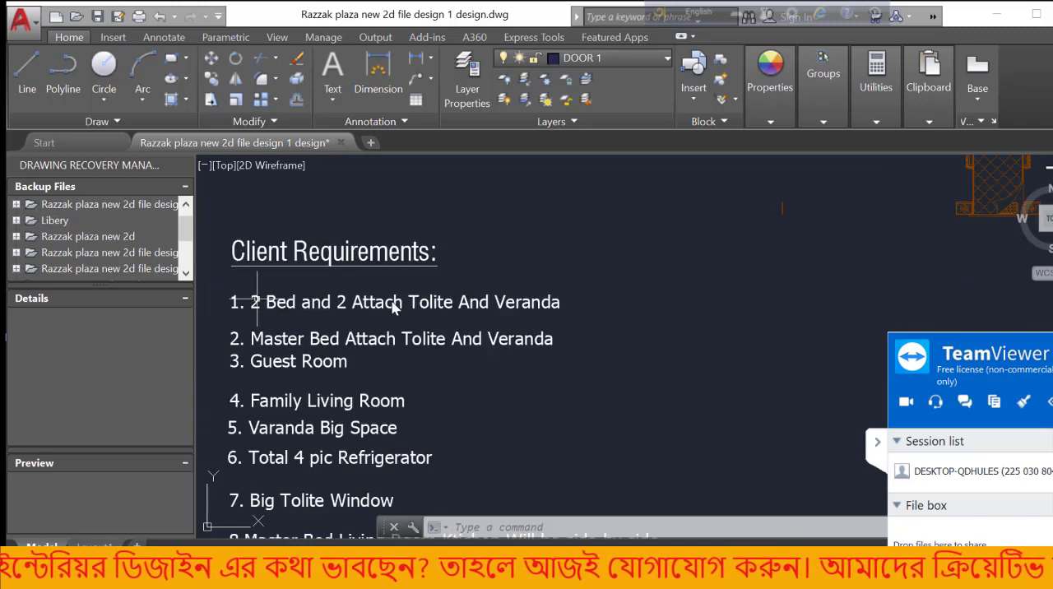
pyautogui.scroll(4, 415, 303)
pyautogui.scroll(-4, 428, 300)
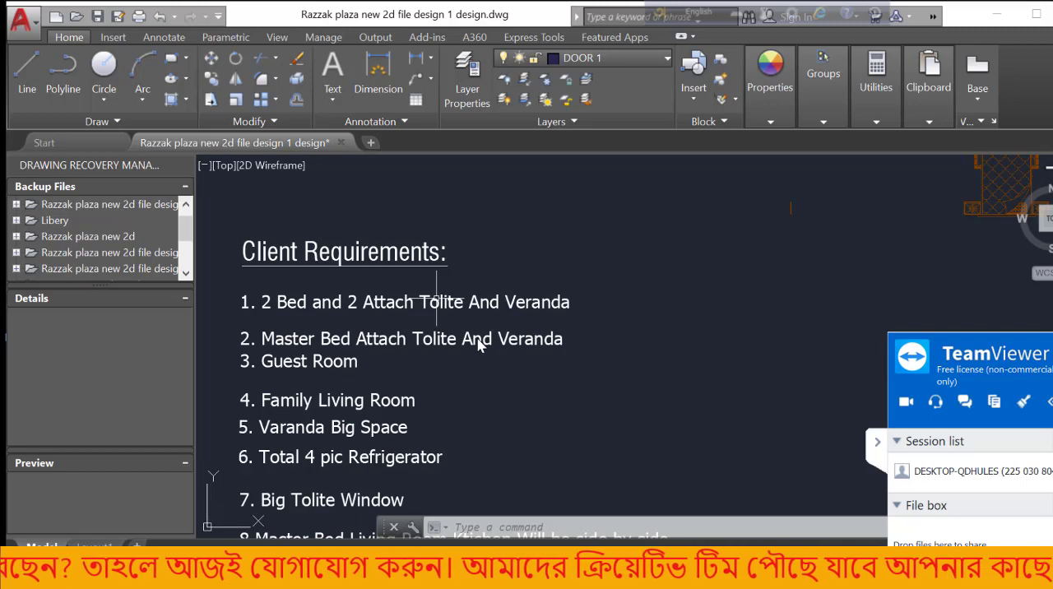
pyautogui.scroll(-2, 522, 346)
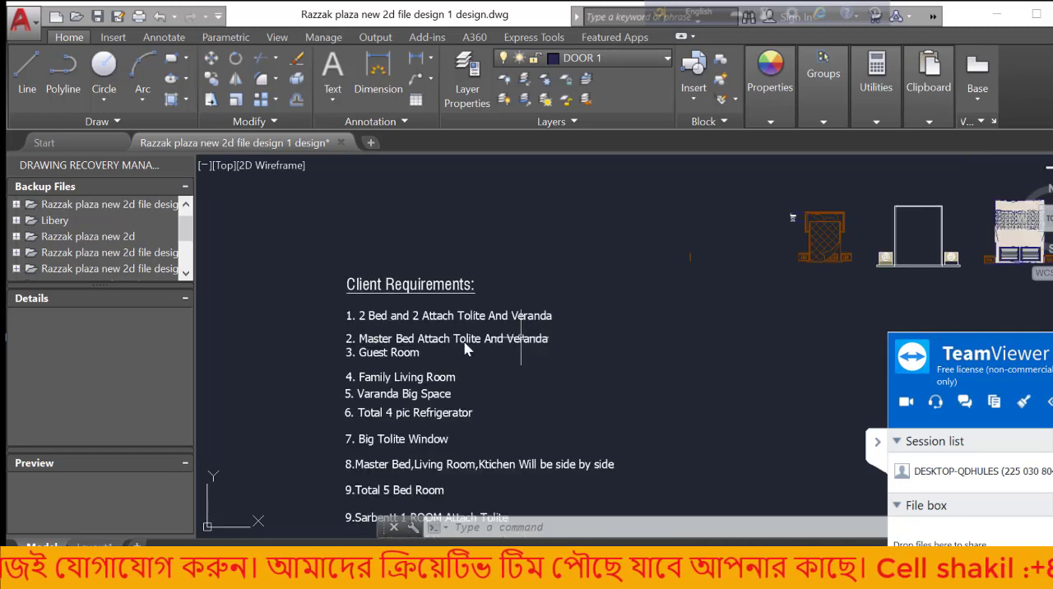
pyautogui.scroll(-3, 466, 297)
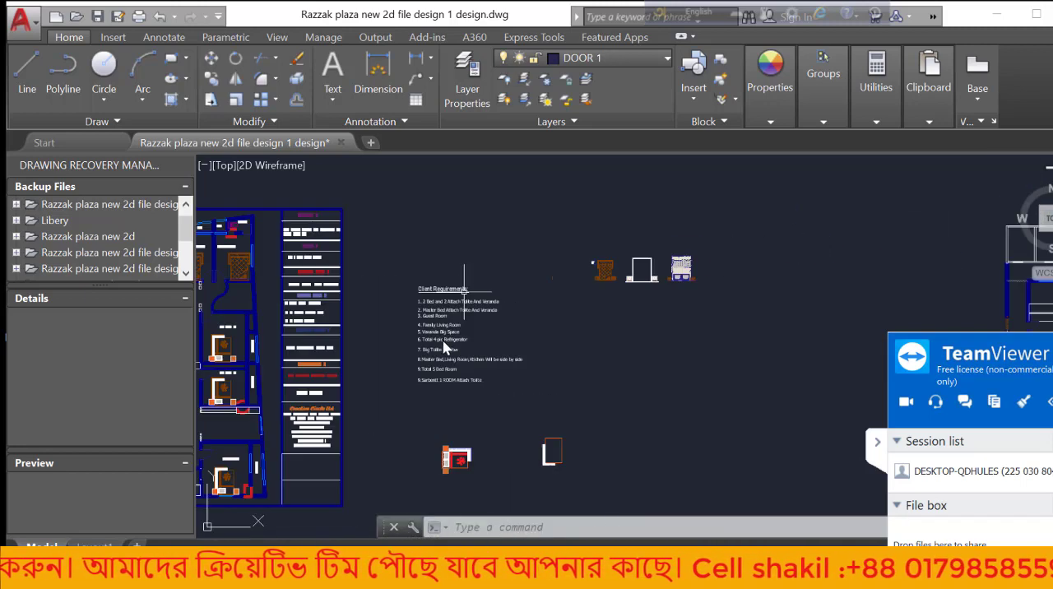
pyautogui.scroll(5, 452, 325)
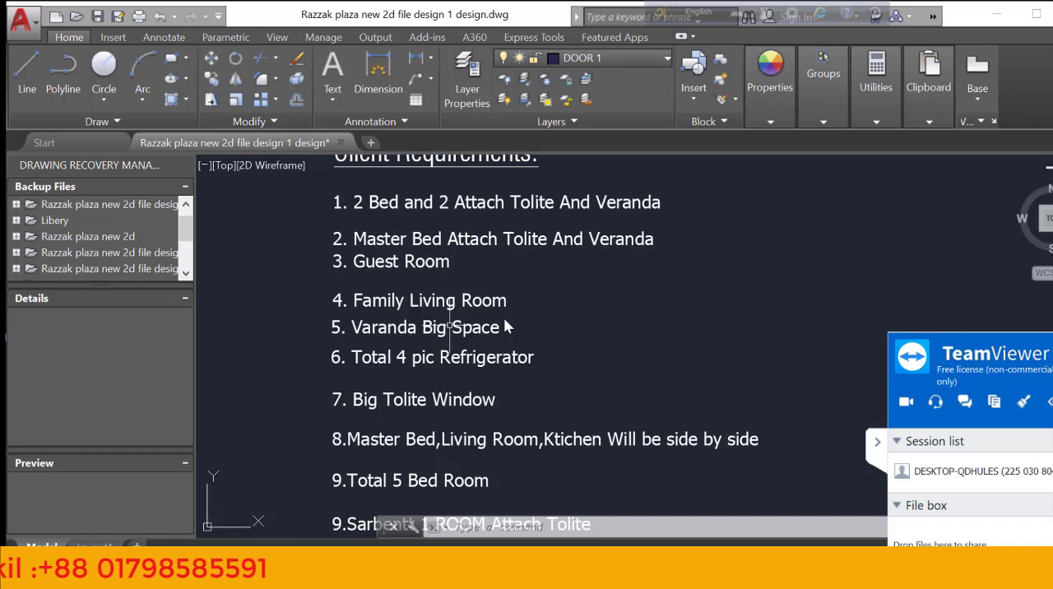
pyautogui.scroll(-5, 433, 354)
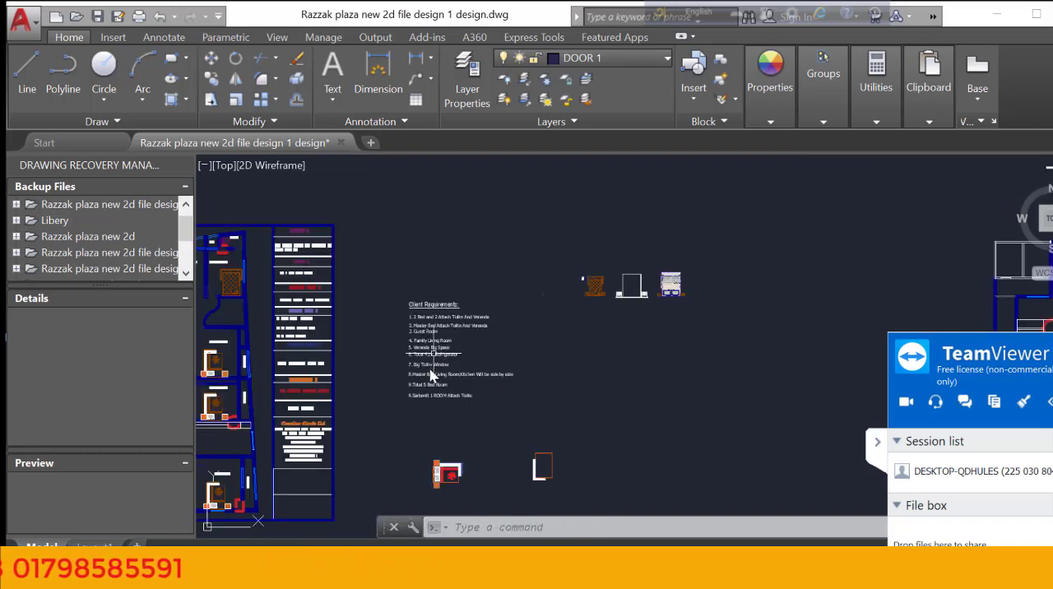
pyautogui.scroll(6, 431, 375)
pyautogui.scroll(-4, 430, 365)
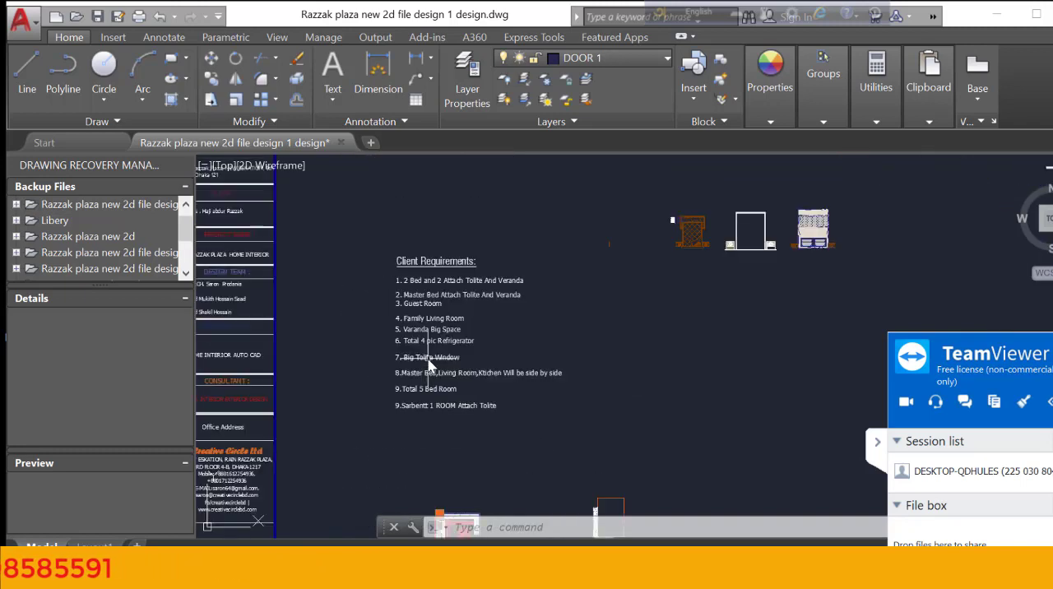
pyautogui.scroll(6, 429, 365)
pyautogui.scroll(-8, 429, 365)
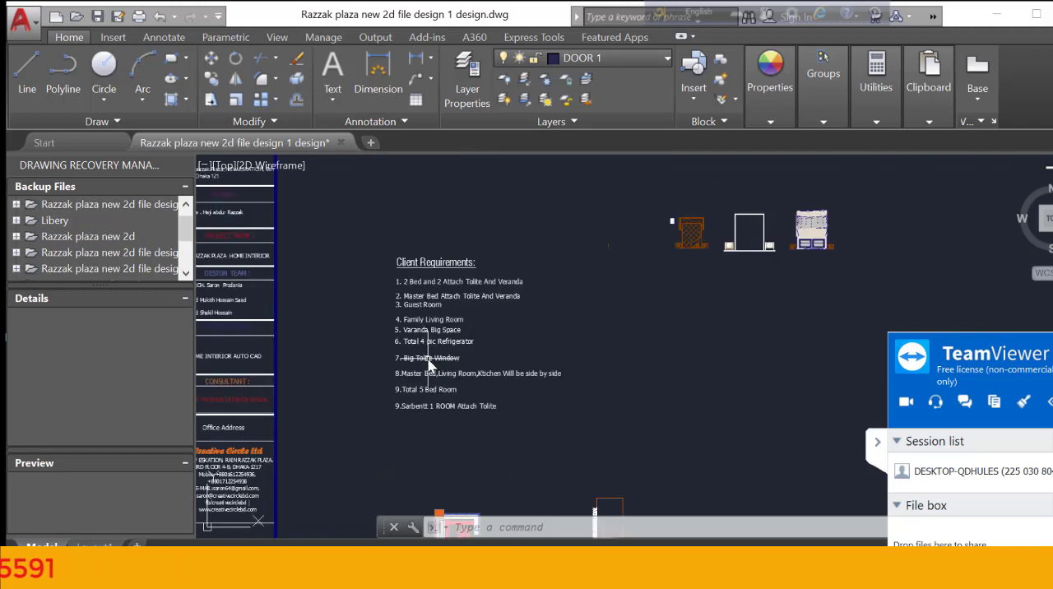
pyautogui.scroll(-6, 429, 365)
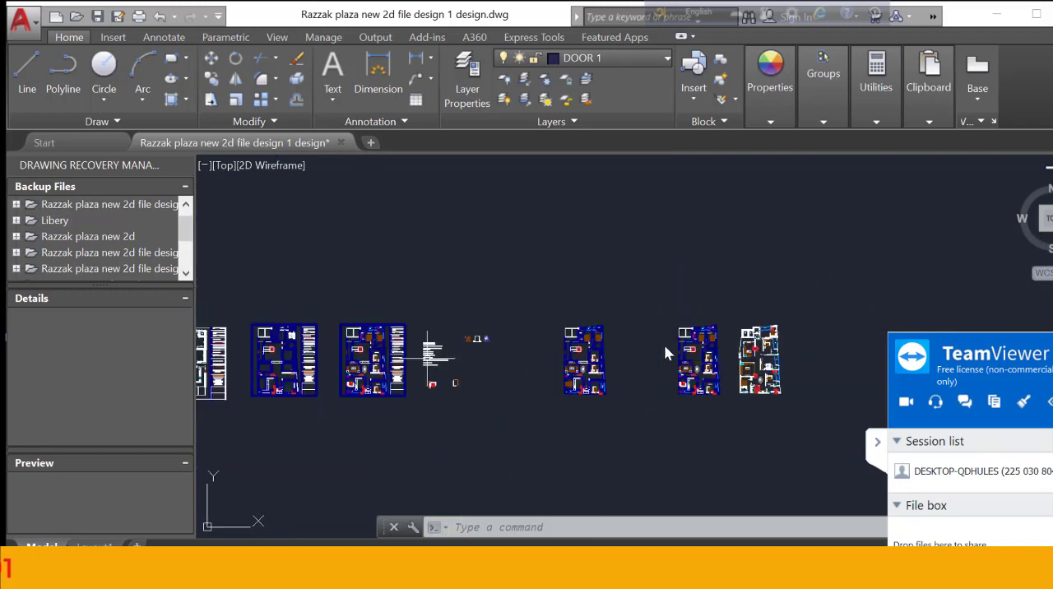
# Examine the room layout of the floor plan beside the requirements list, especially the toilets and the bedrooms next to them
pyautogui.scroll(8, 664, 344)
pyautogui.scroll(-3, 601, 362)
pyautogui.scroll(8, 503, 378)
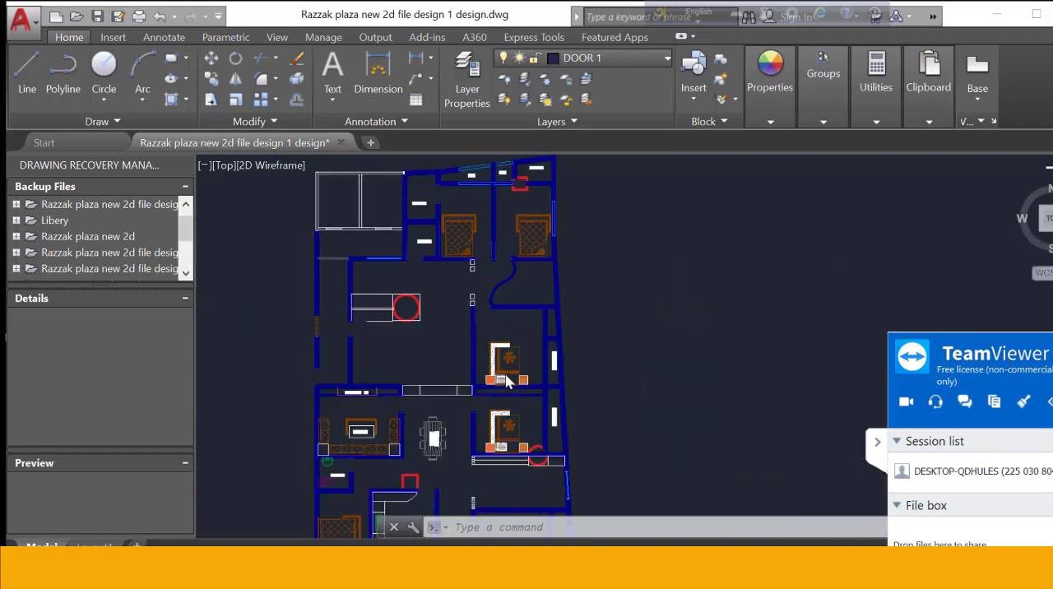
pyautogui.scroll(-2, 503, 378)
pyautogui.scroll(4, 427, 264)
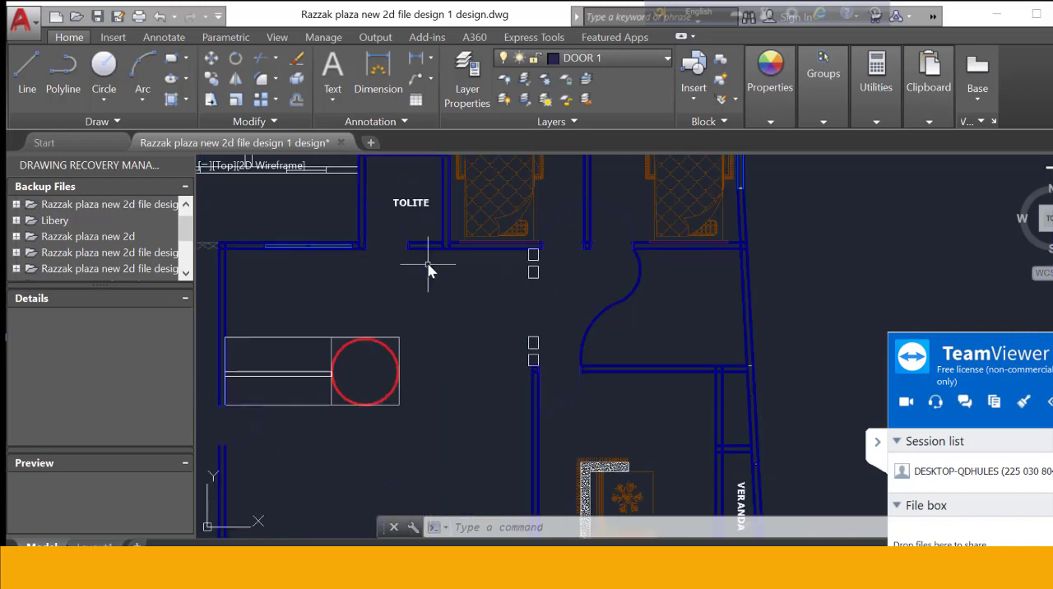
pyautogui.scroll(-4, 456, 279)
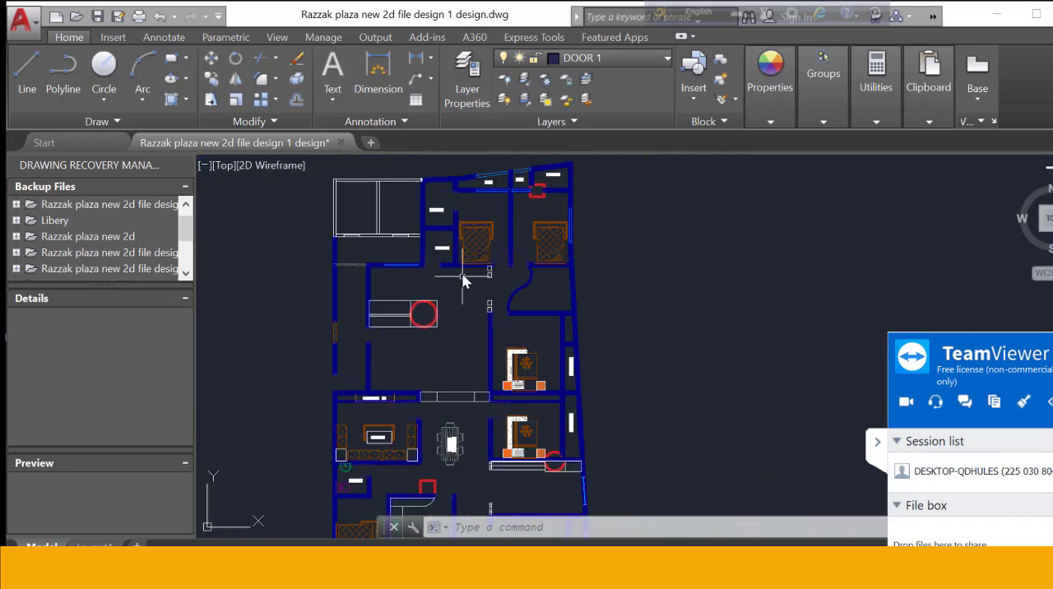
pyautogui.scroll(2, 464, 280)
pyautogui.scroll(-4, 461, 274)
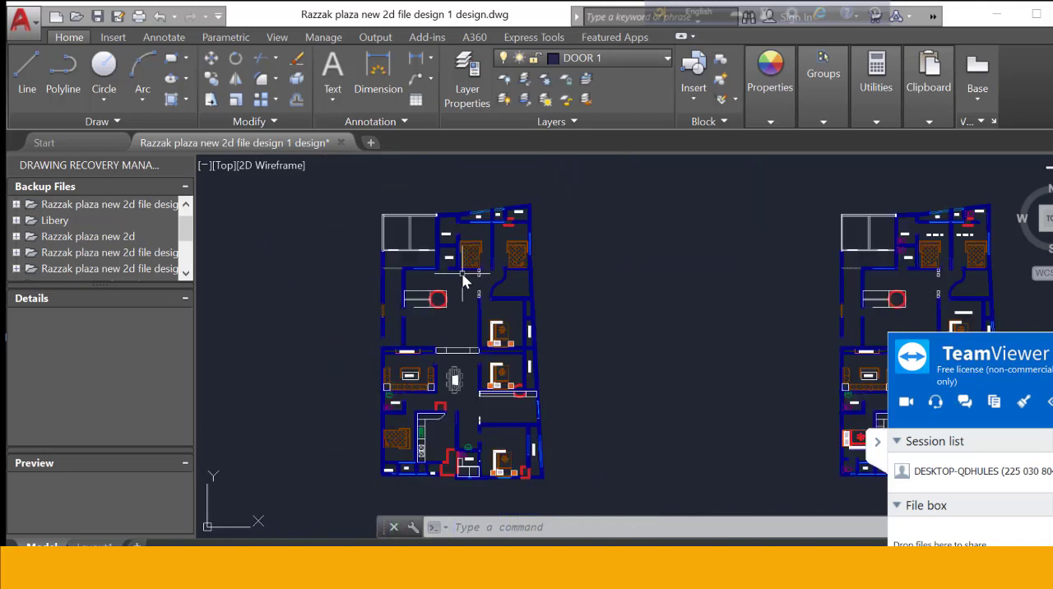
pyautogui.scroll(2, 462, 274)
pyautogui.scroll(2, 463, 281)
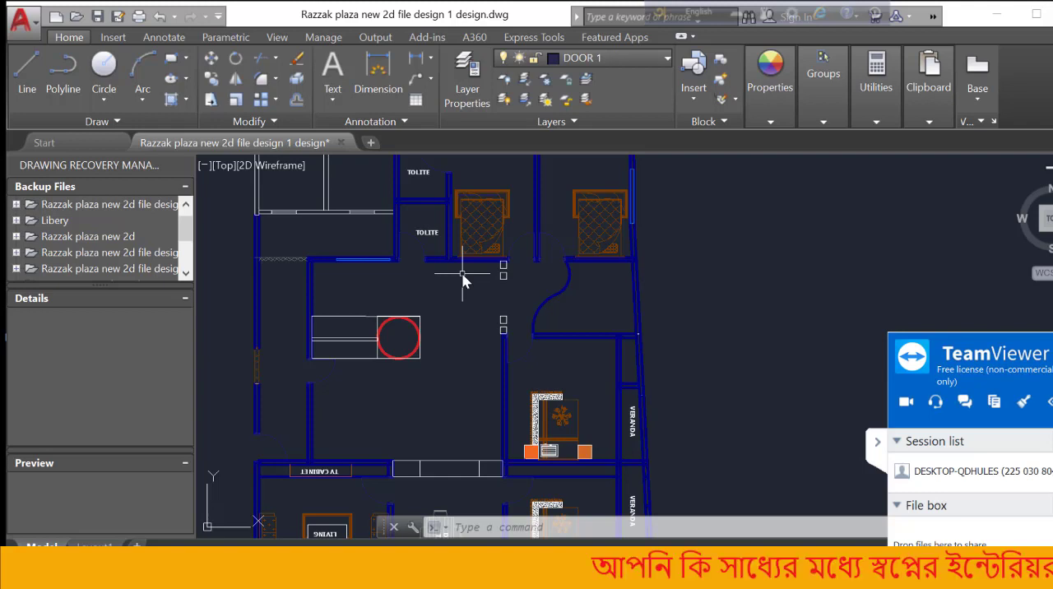
pyautogui.scroll(-2, 478, 289)
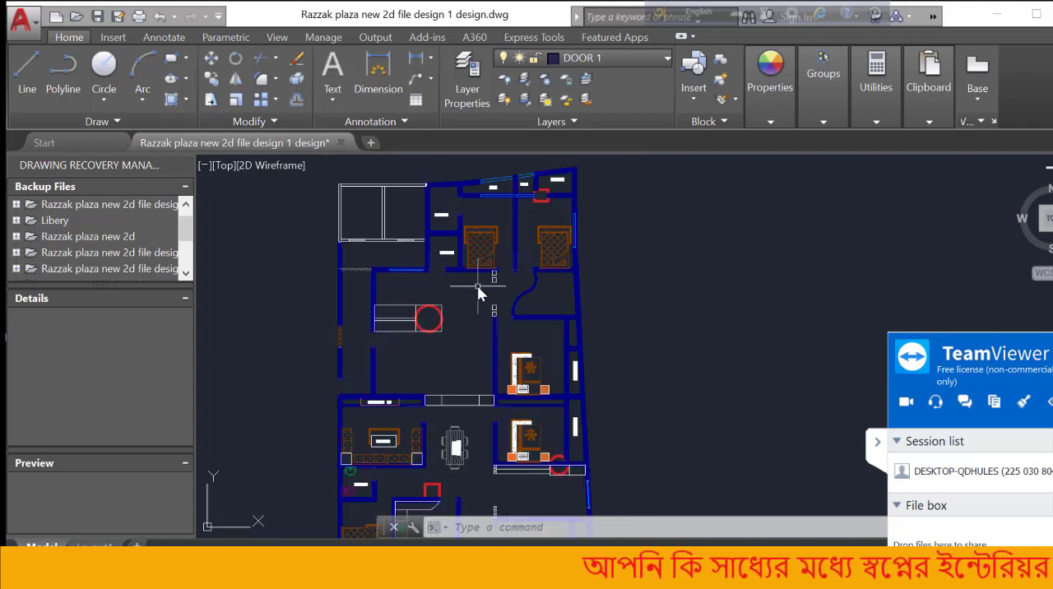
pyautogui.scroll(2, 478, 288)
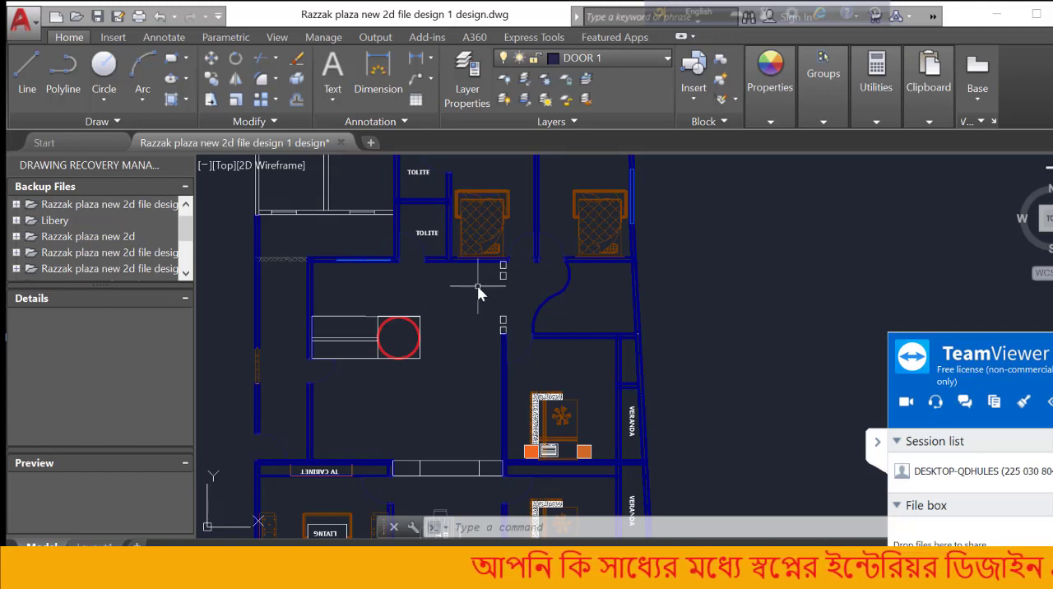
# Erase the door swing arc in the lower toilet beside the bedroom
pyautogui.scroll(4, 392, 241)
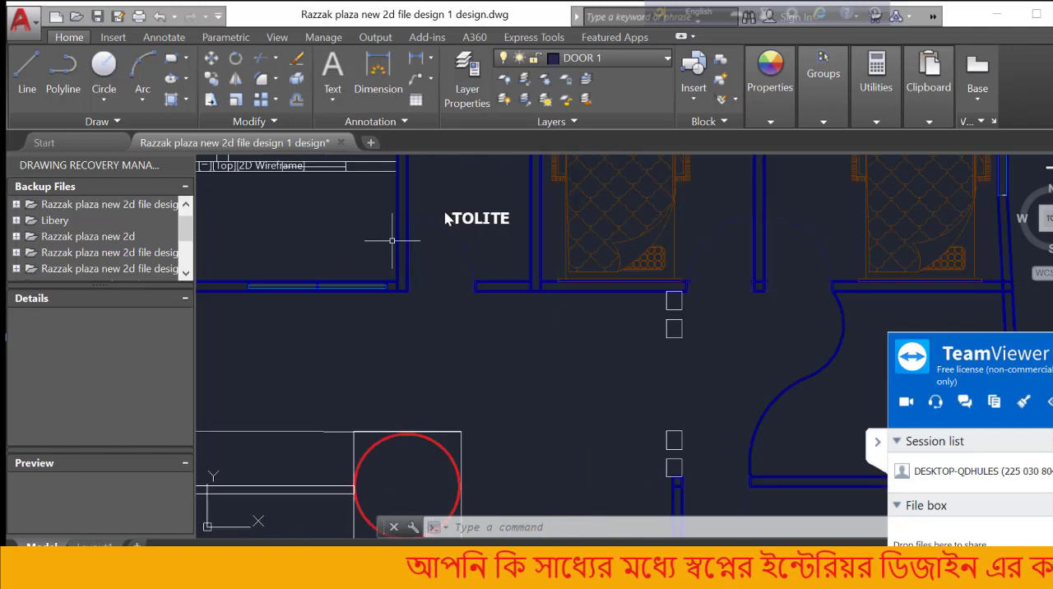
pyautogui.scroll(3, 436, 214)
pyautogui.scroll(-7, 404, 260)
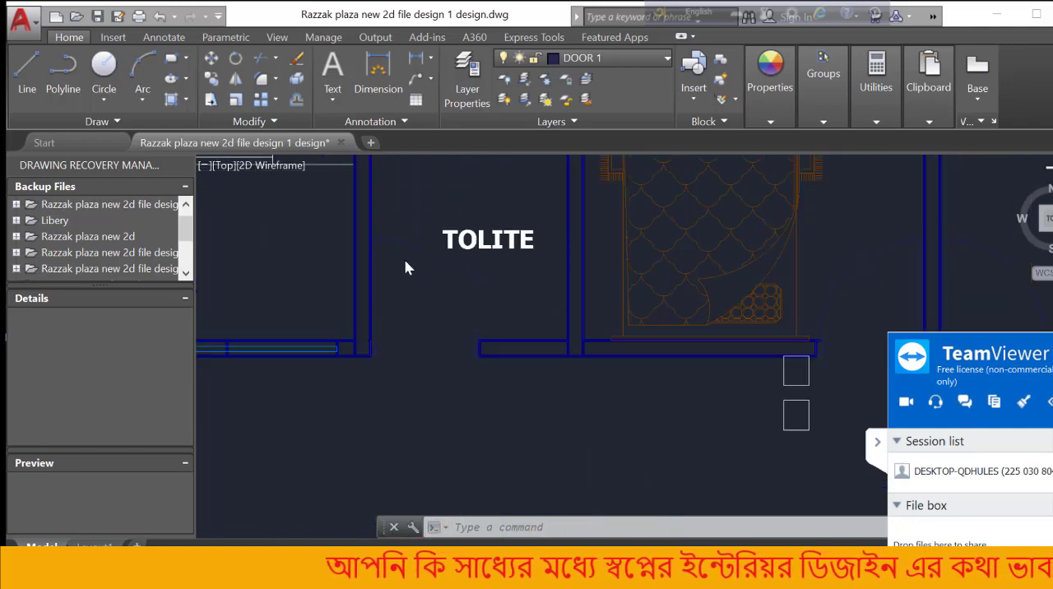
pyautogui.scroll(6, 404, 261)
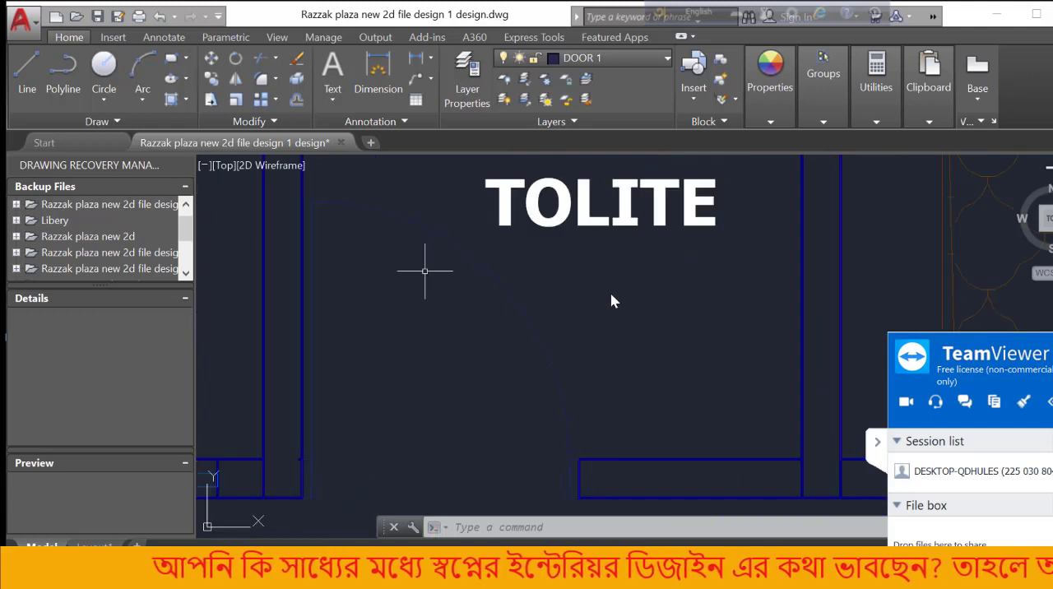
pyautogui.click(528, 319)
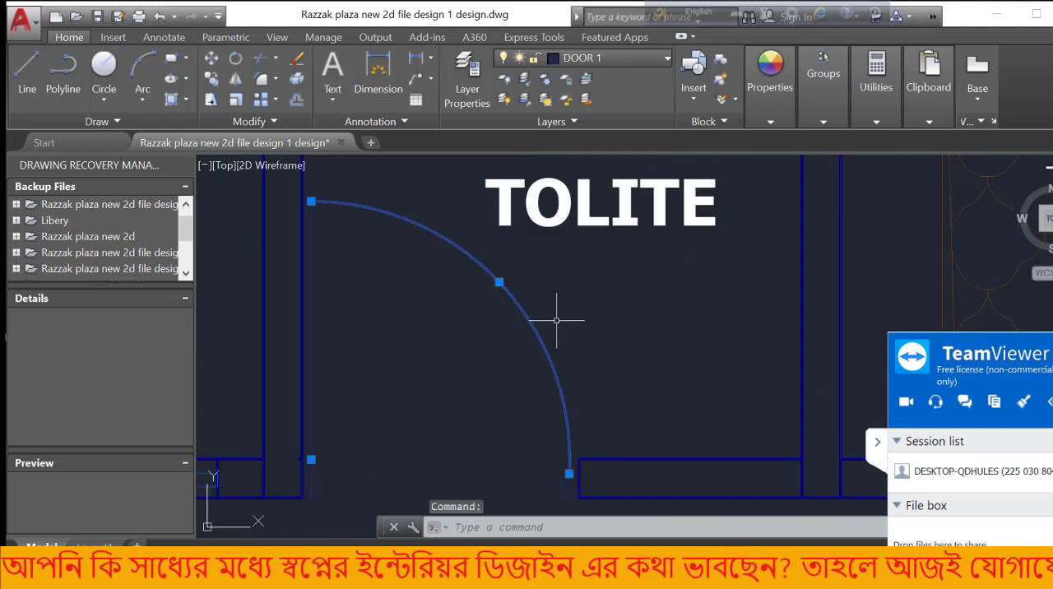
pyautogui.press('Delete')
# Erase the remaining door leaf and the frame pieces on both sides of the toilet's door opening
pyautogui.scroll(-3, 543, 346)
pyautogui.scroll(5, 477, 375)
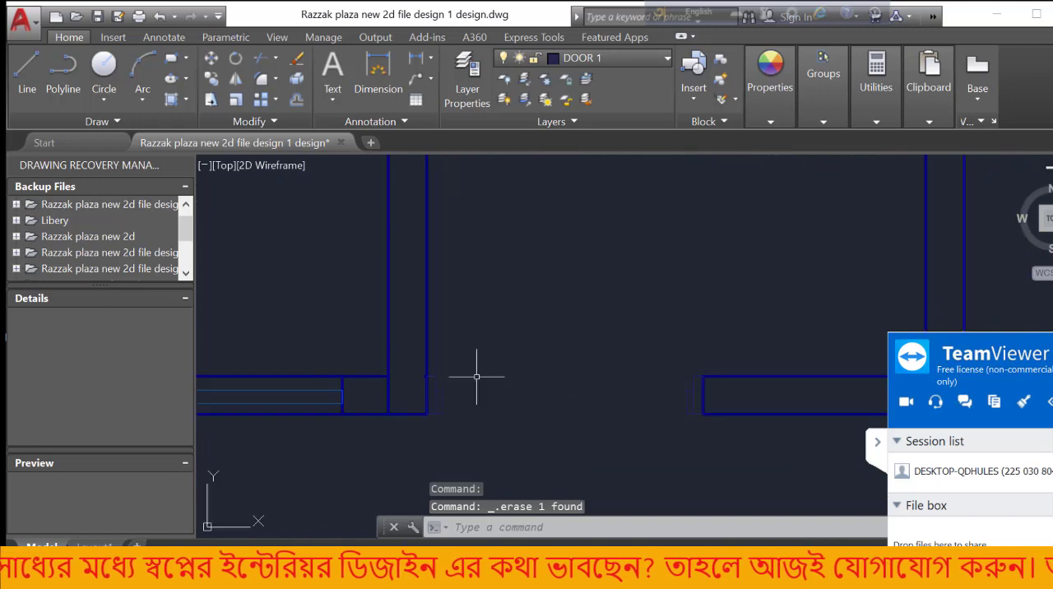
pyautogui.click(462, 364)
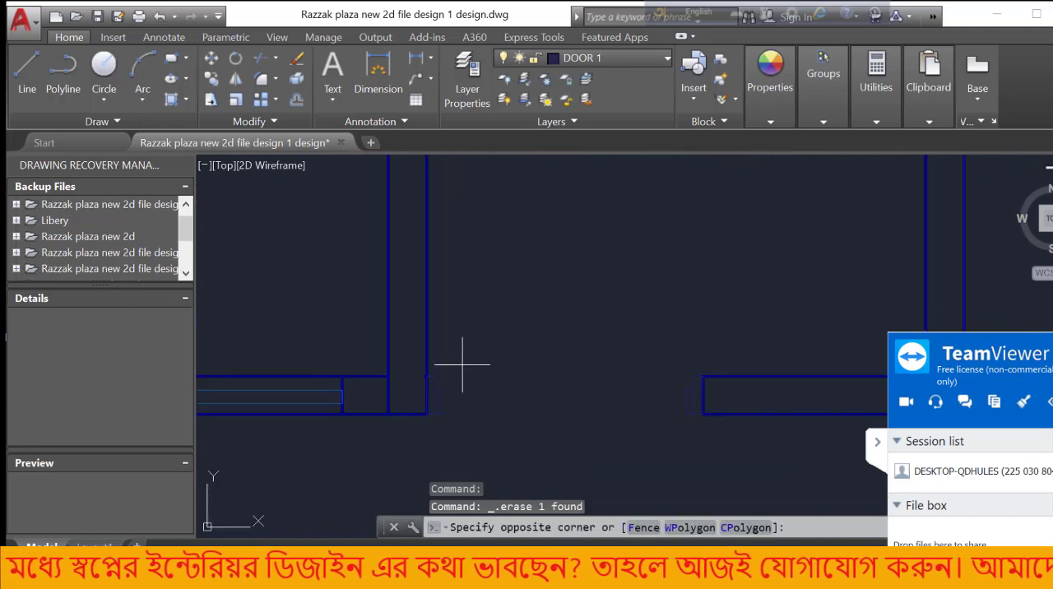
pyautogui.click(435, 425)
pyautogui.press('Delete')
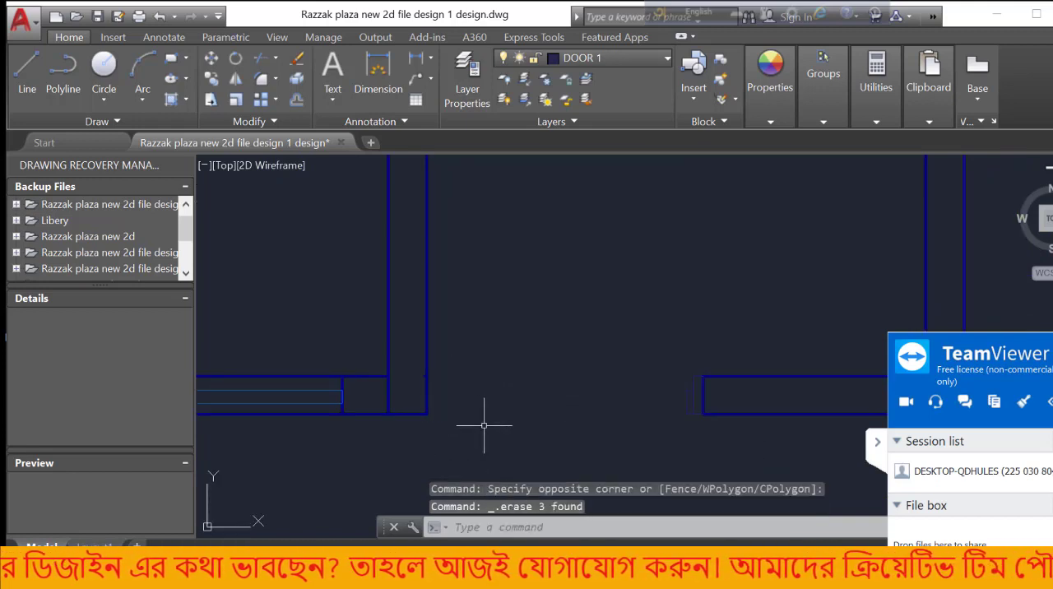
pyautogui.click(699, 362)
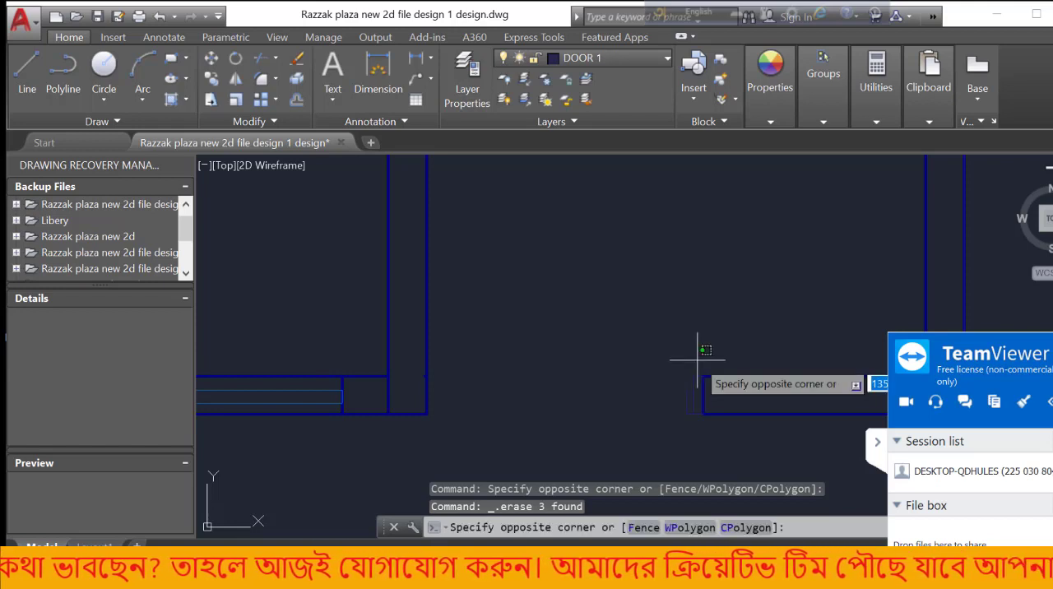
pyautogui.click(672, 411)
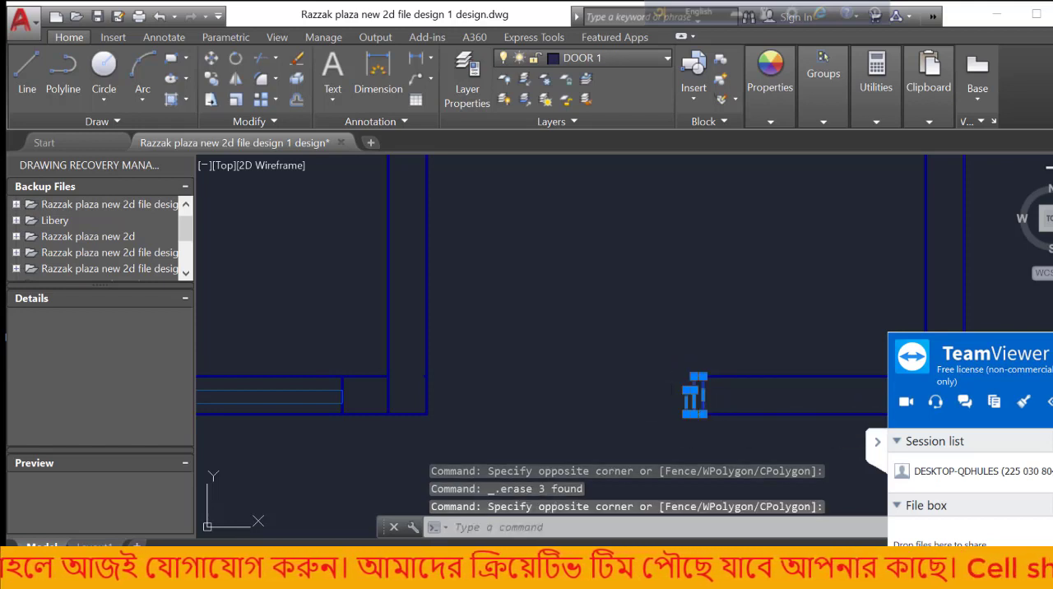
pyautogui.press('Delete')
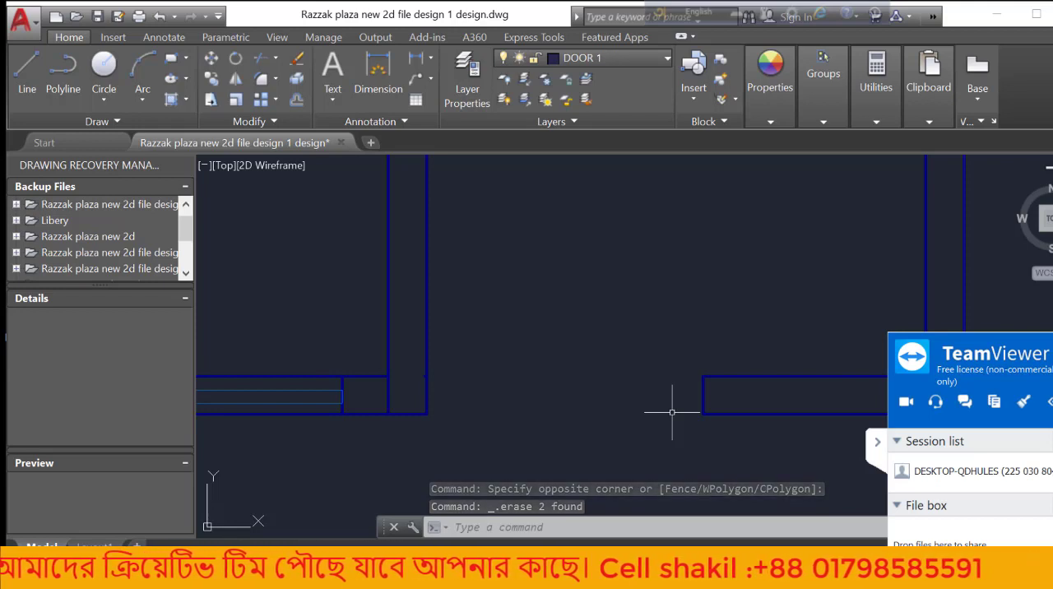
pyautogui.press('XF86AudioMute')
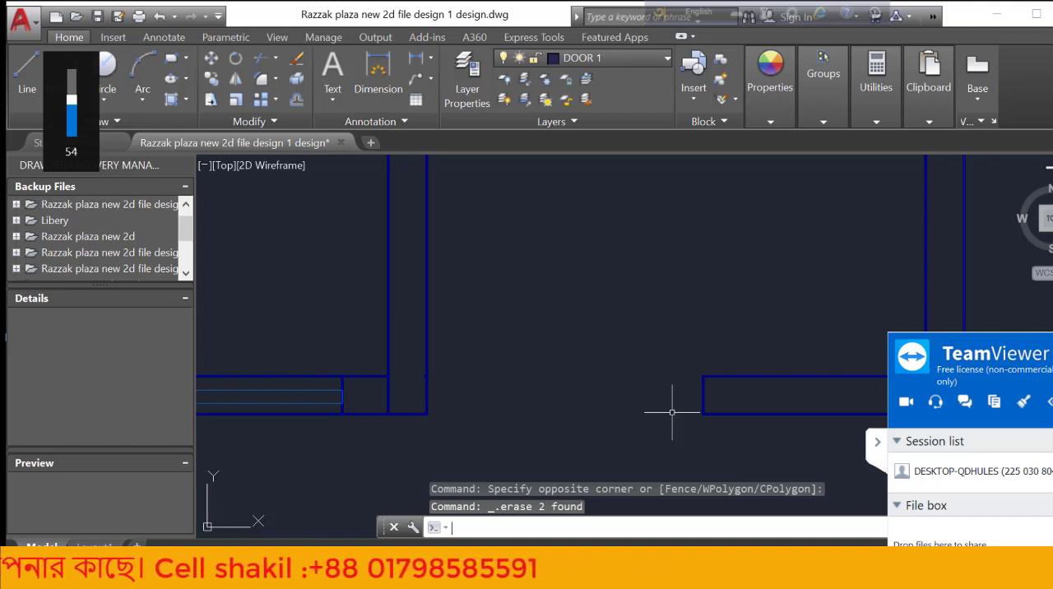
pyautogui.click(588, 332)
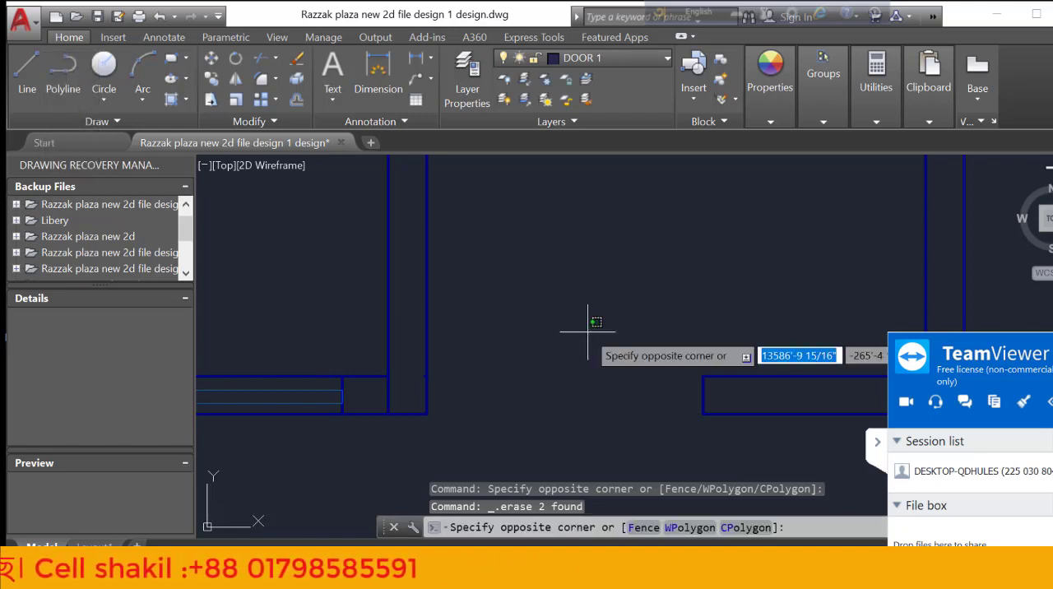
pyautogui.click(504, 383)
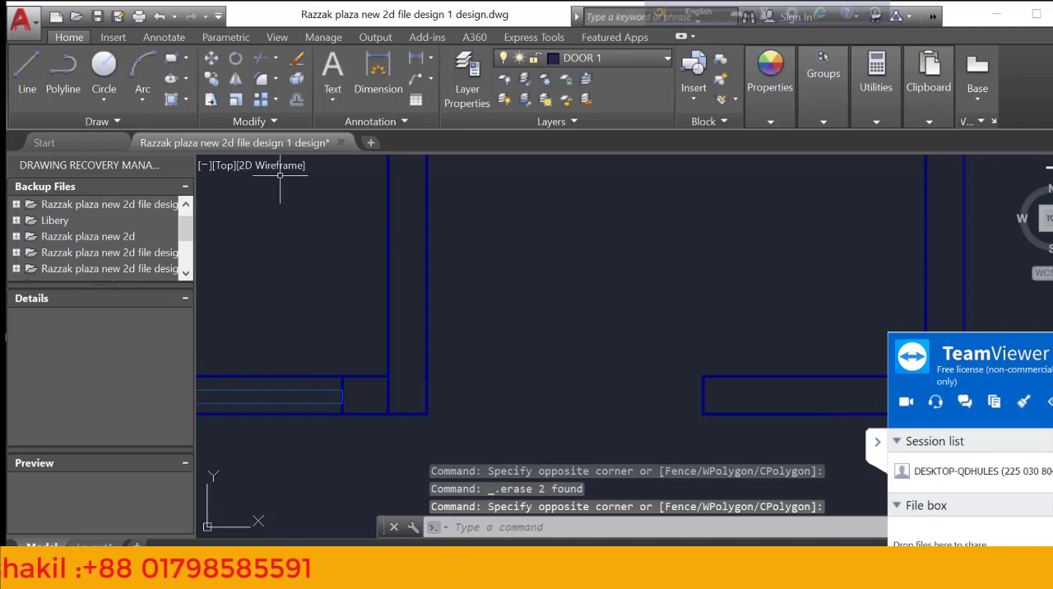
# Open the BUSONDORA drawing from the Desktop folder
pyautogui.click(20, 31)
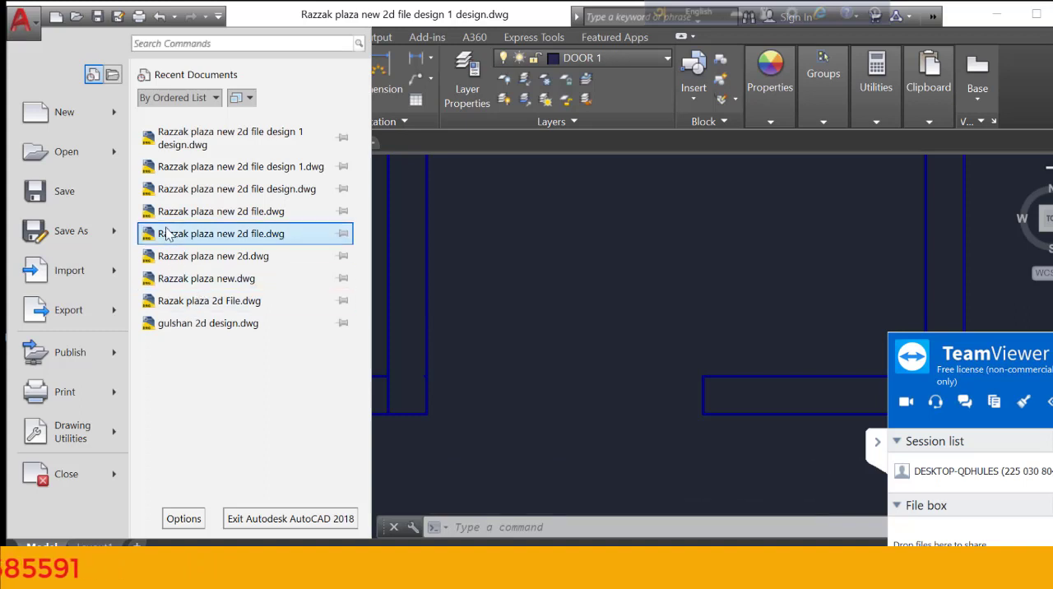
pyautogui.moveTo(207, 328)
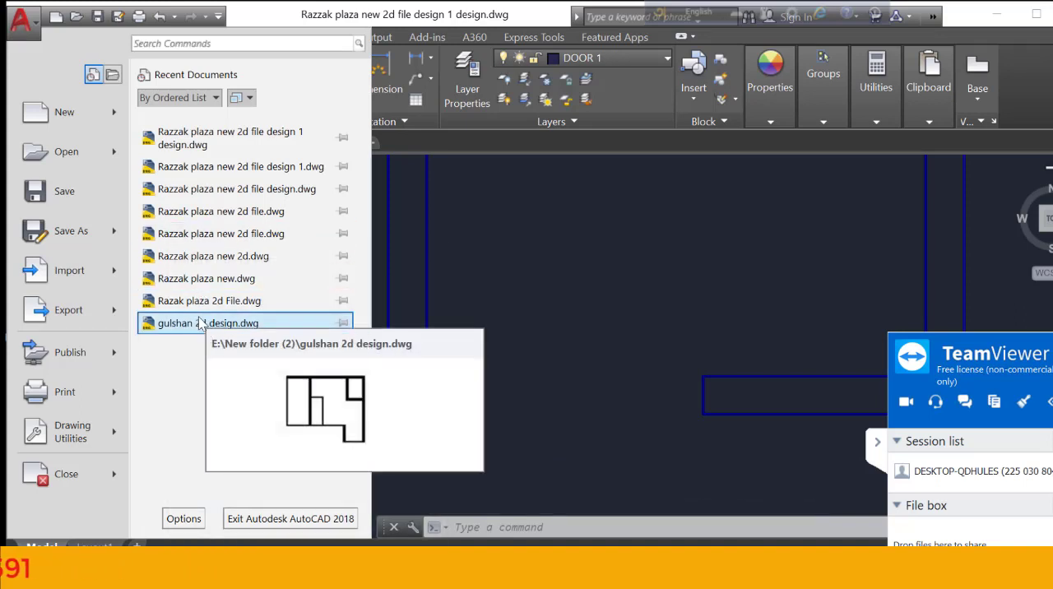
pyautogui.moveTo(197, 305)
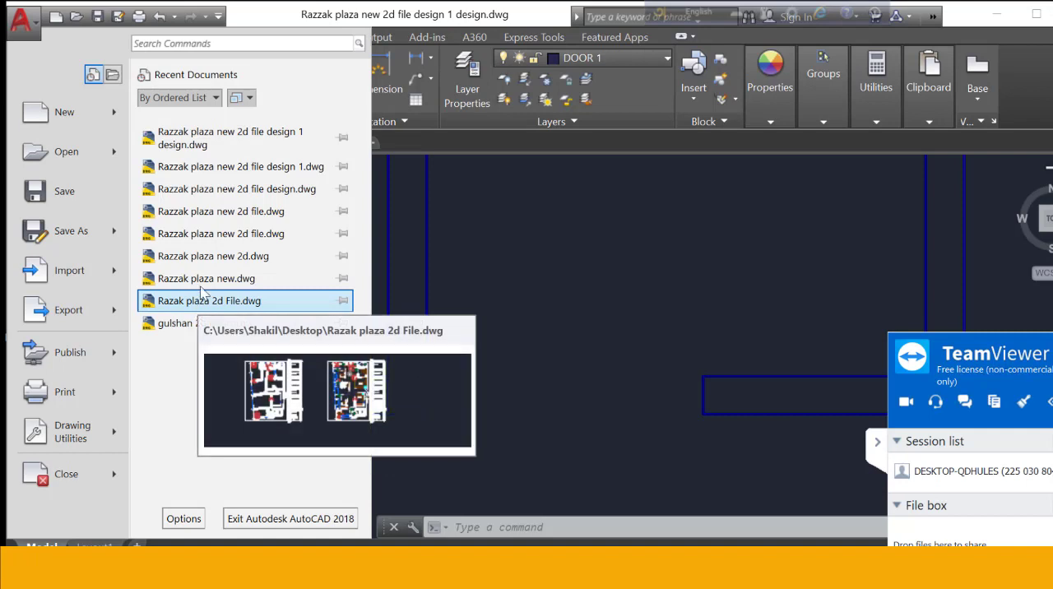
pyautogui.click(67, 154)
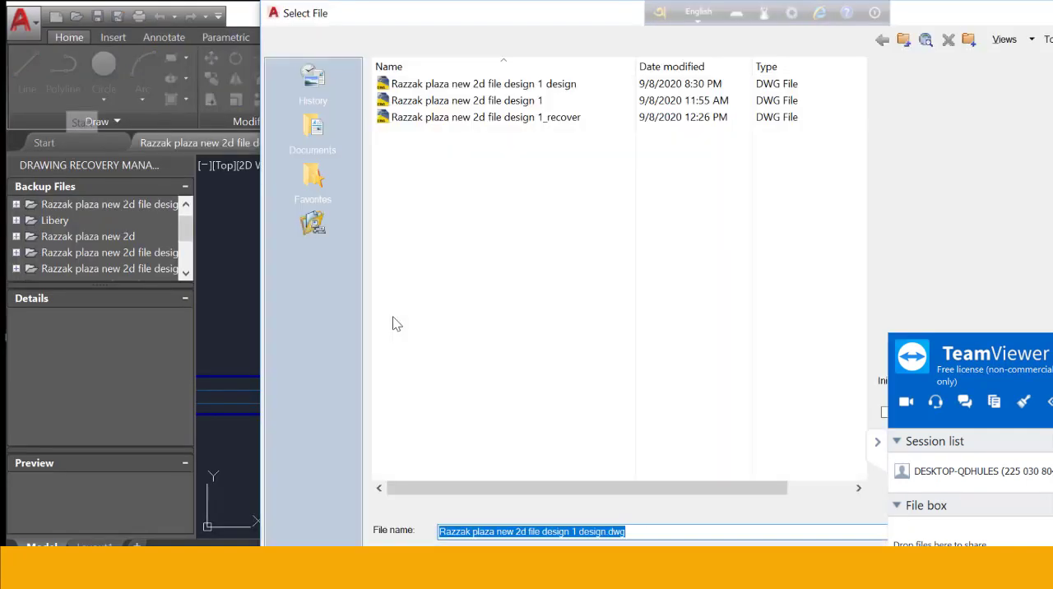
pyautogui.click(328, 284)
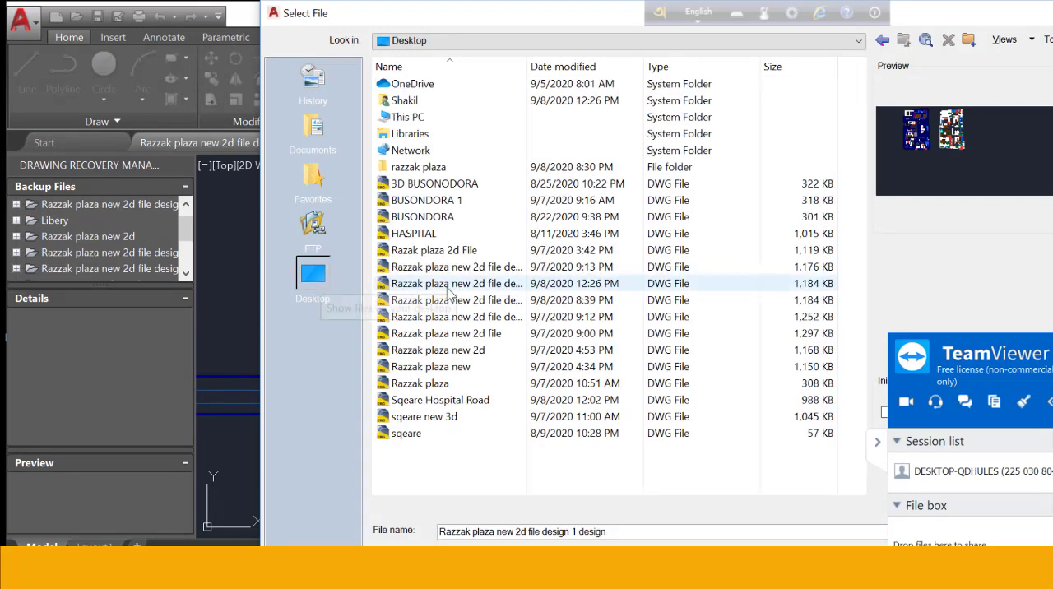
pyautogui.click(467, 186)
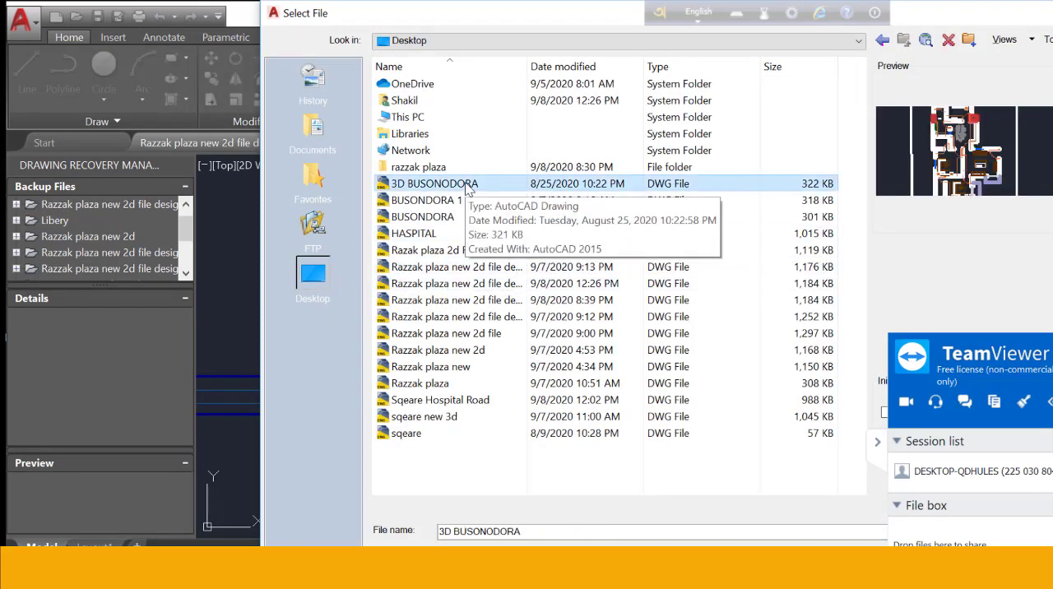
pyautogui.click(464, 221)
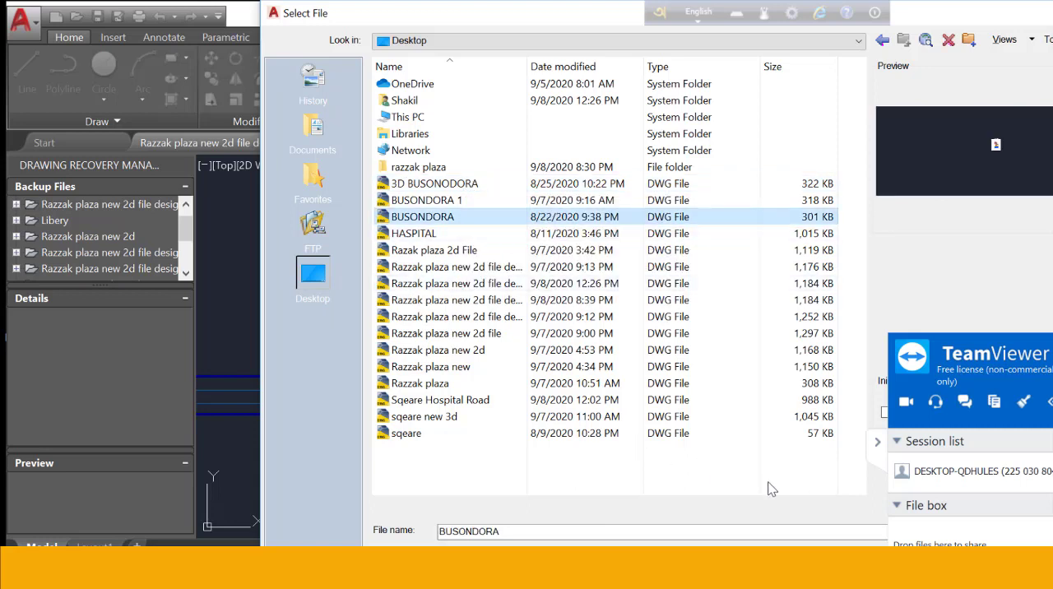
pyautogui.moveTo(1009, 352); pyautogui.dragTo(745, 466)
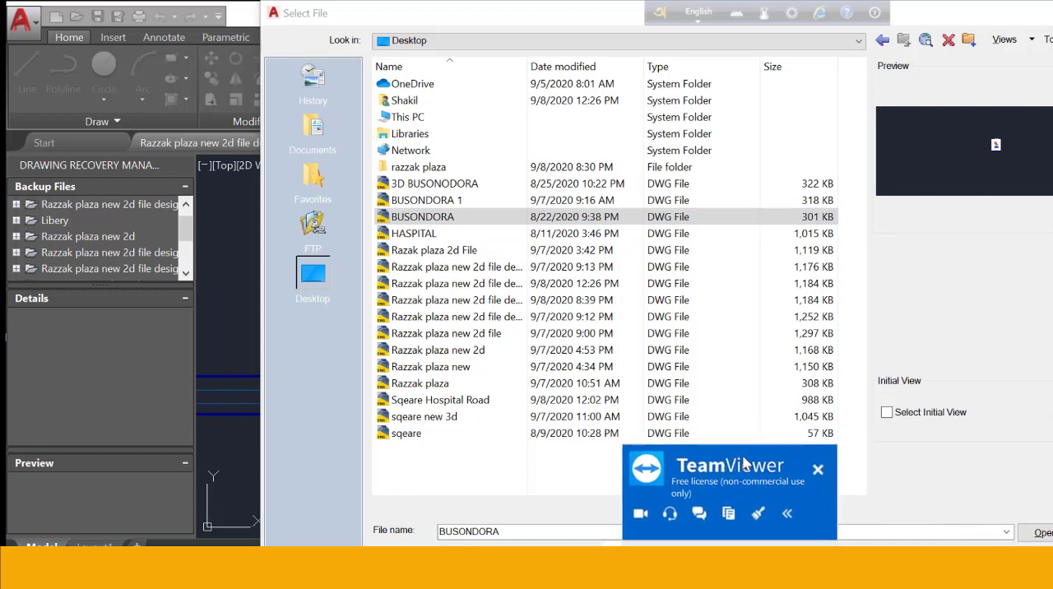
pyautogui.click(1035, 533)
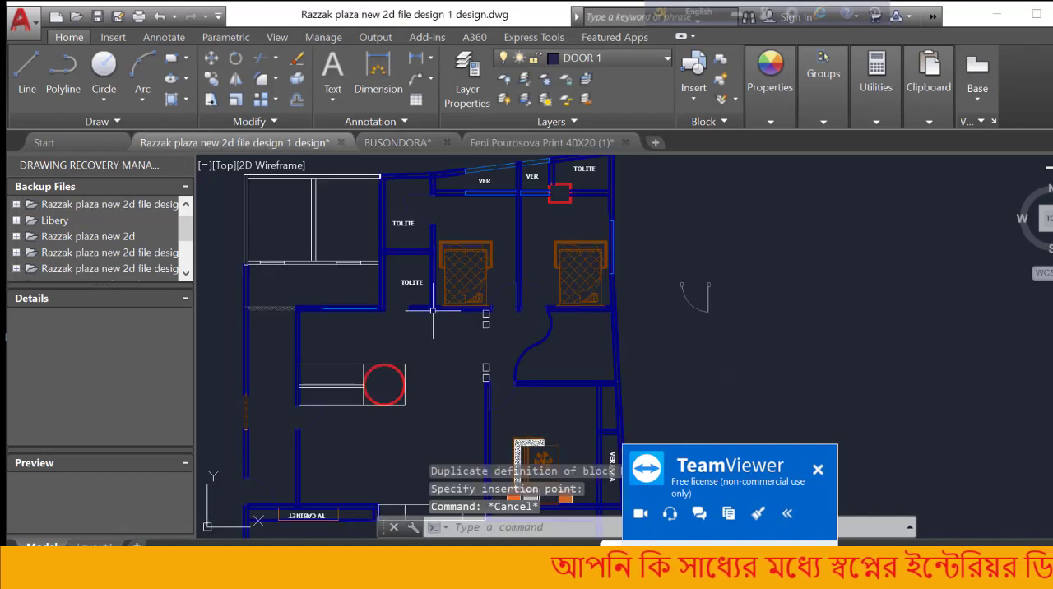
pyautogui.scroll(4, 392, 309)
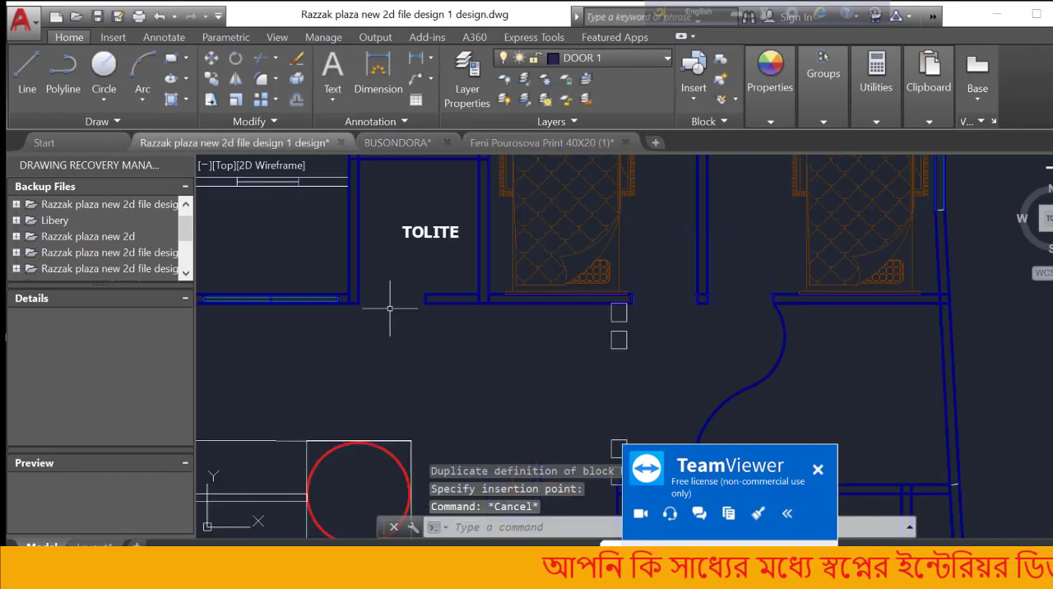
# Draw a narrow rectangular frame piece across the full wall thickness at the bedroom-side wall end of the TOLITE door opening
pyautogui.scroll(4, 376, 288)
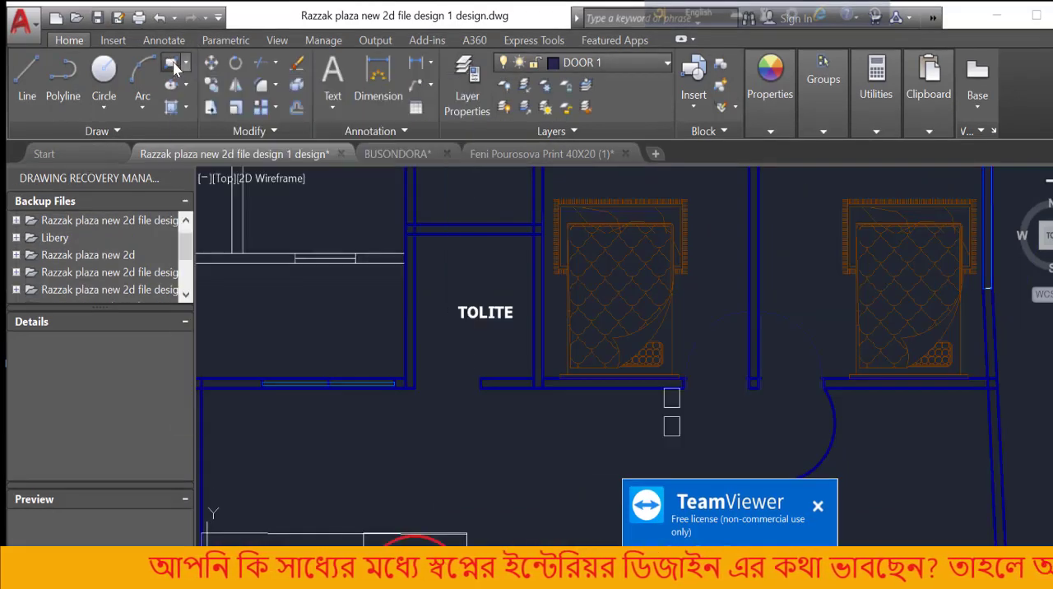
pyautogui.click(171, 65)
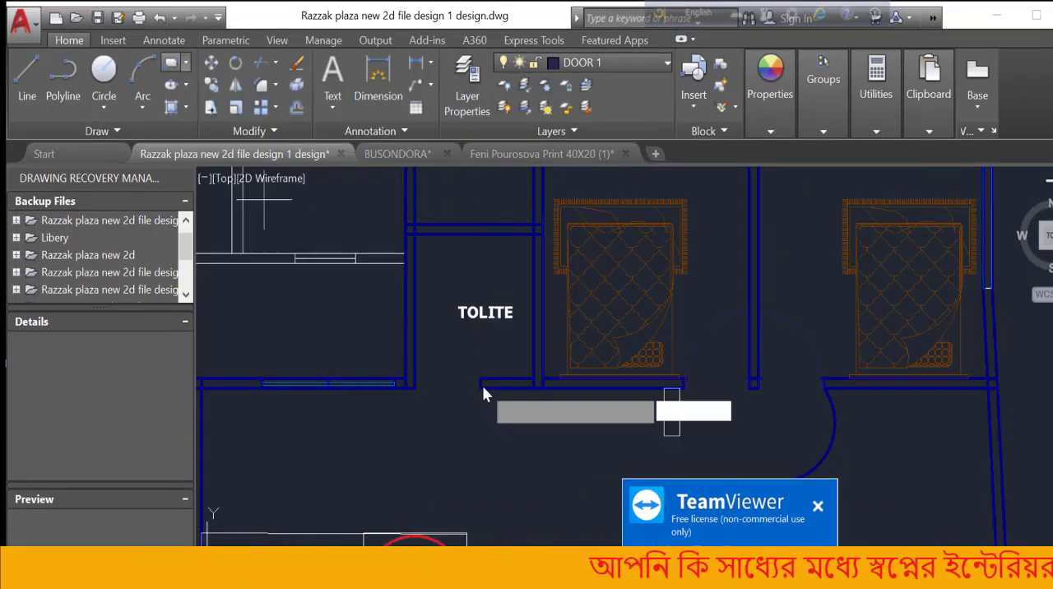
pyautogui.scroll(5, 481, 382)
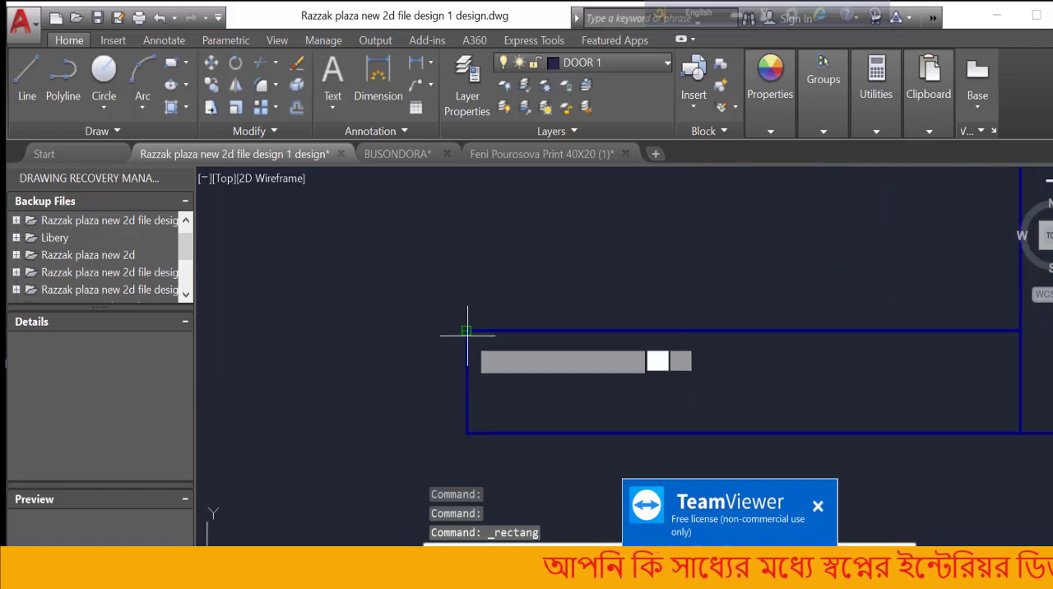
pyautogui.click(466, 330)
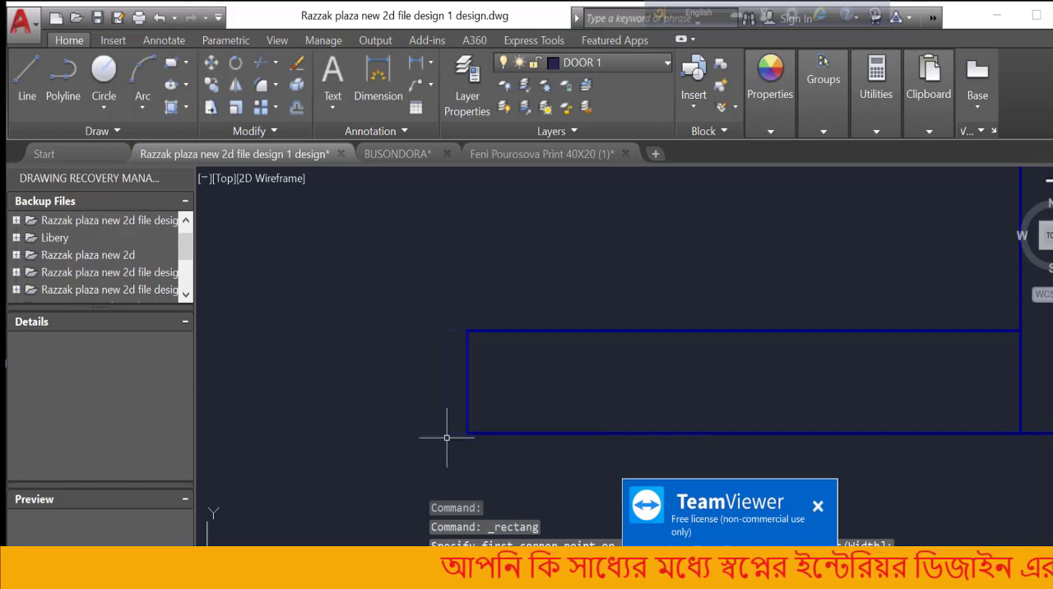
pyautogui.scroll(-1, 519, 391)
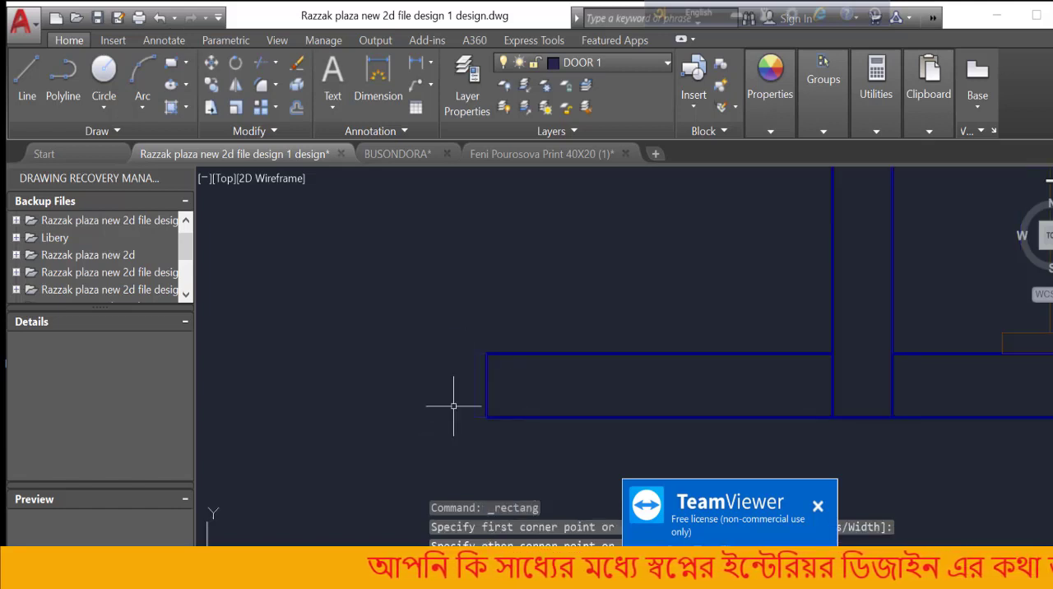
pyautogui.scroll(1, 448, 403)
pyautogui.scroll(2, 448, 403)
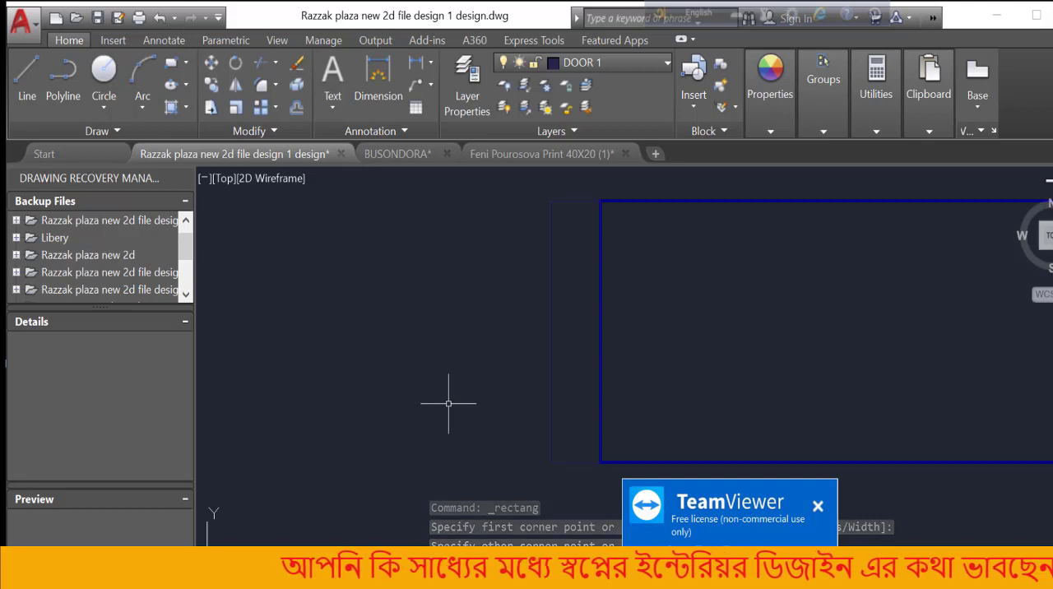
pyautogui.scroll(-3, 448, 403)
pyautogui.scroll(2, 466, 384)
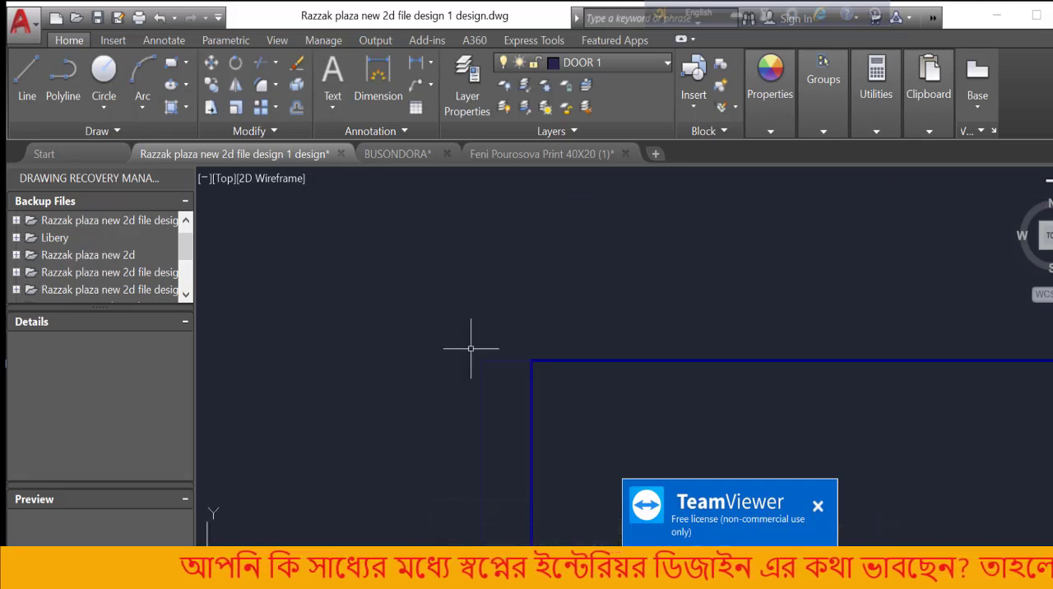
pyautogui.scroll(-1, 485, 309)
pyautogui.press('XF86AudioRaiseVolume')
pyautogui.press('XF86AudioRaiseVolume')
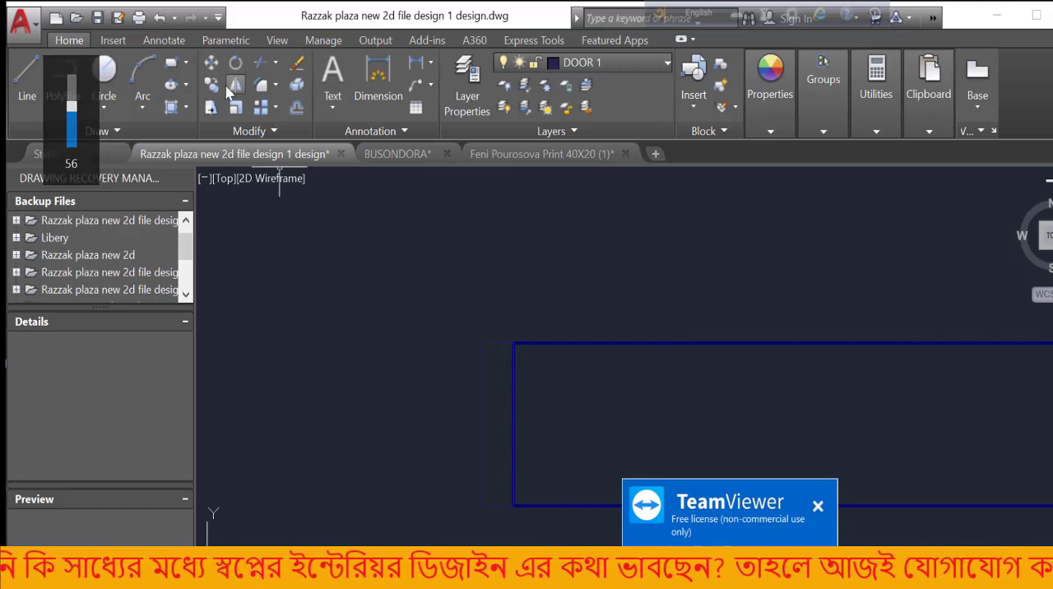
# Draw a smaller rectangle about 7/8" wide along the lower half of the frame piece's opening-side edge, starting at its midpoint
pyautogui.click(170, 68)
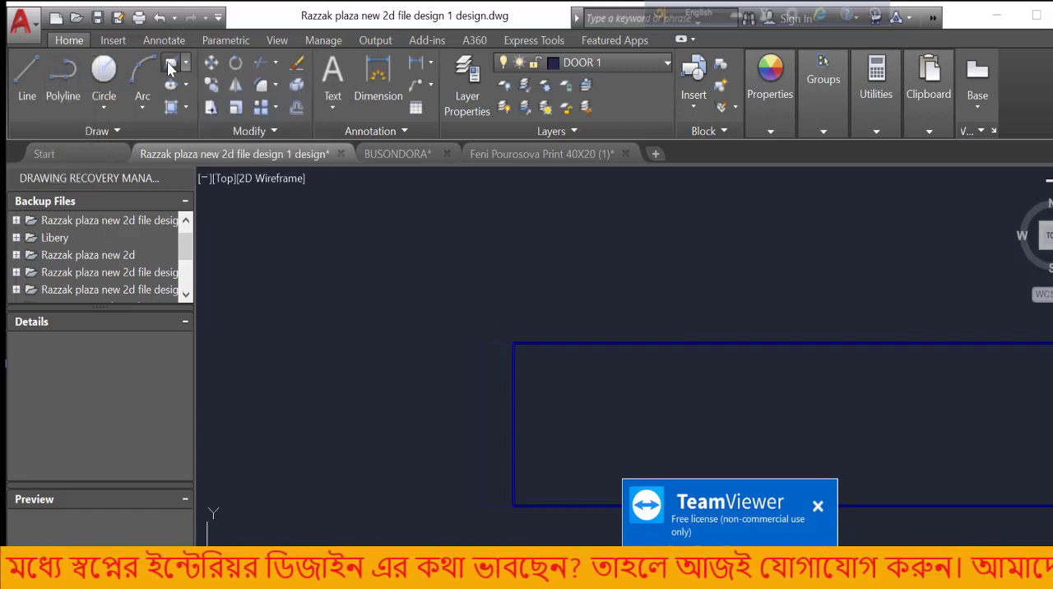
pyautogui.click(482, 405)
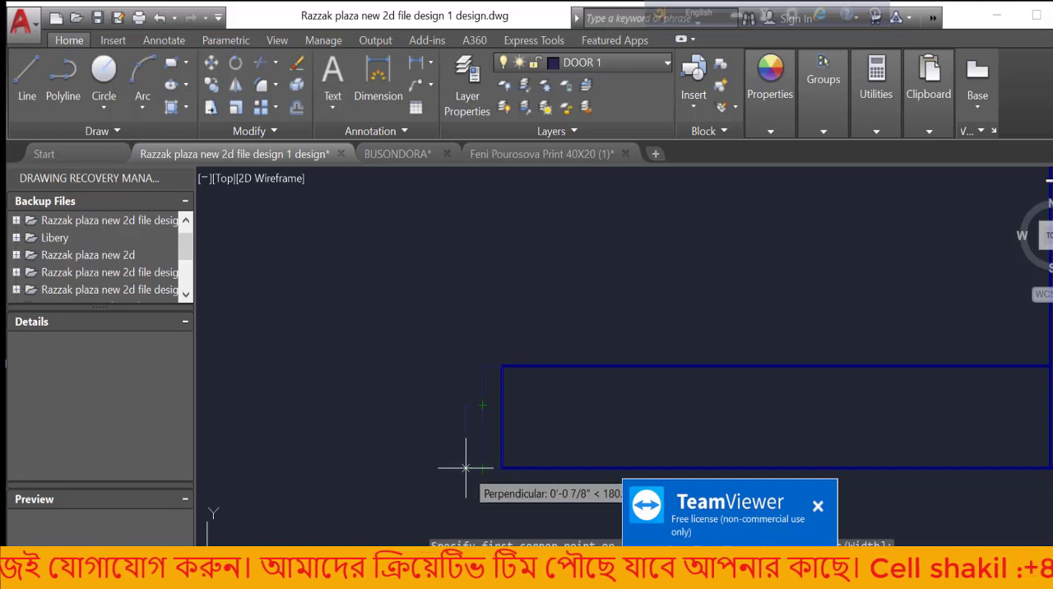
pyautogui.press('Escape')
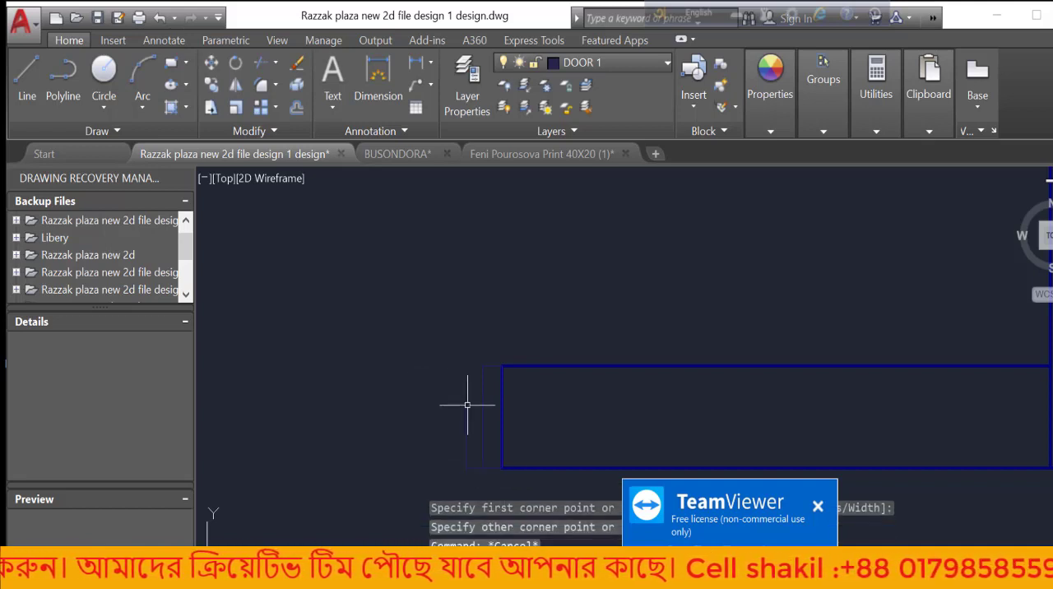
# Combine the two door frame rectangles into a block named door p, converting the originals to the block
pyautogui.scroll(5, 436, 367)
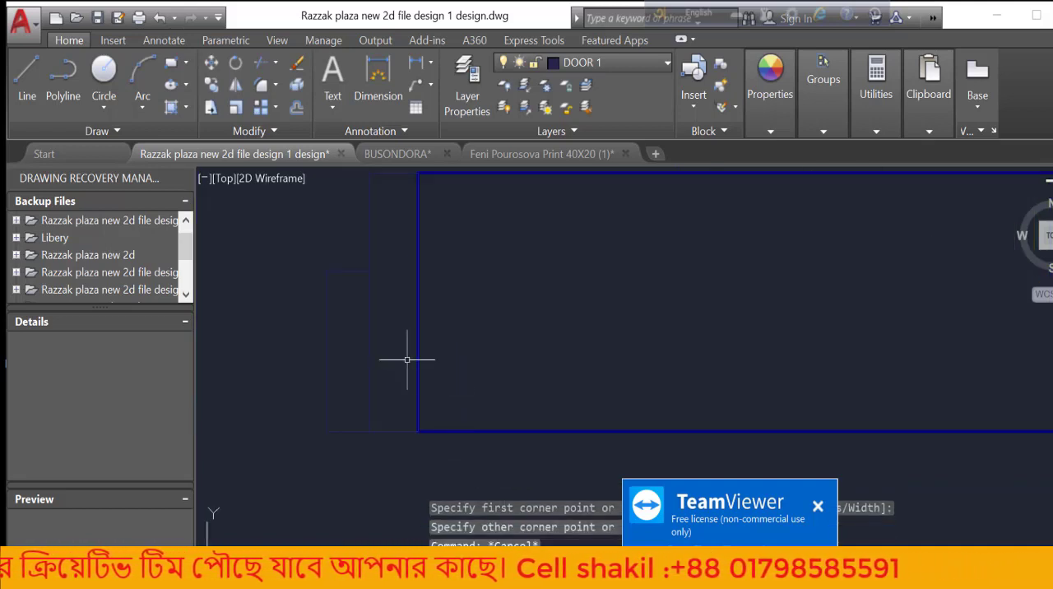
pyautogui.click(413, 357)
pyautogui.click(322, 422)
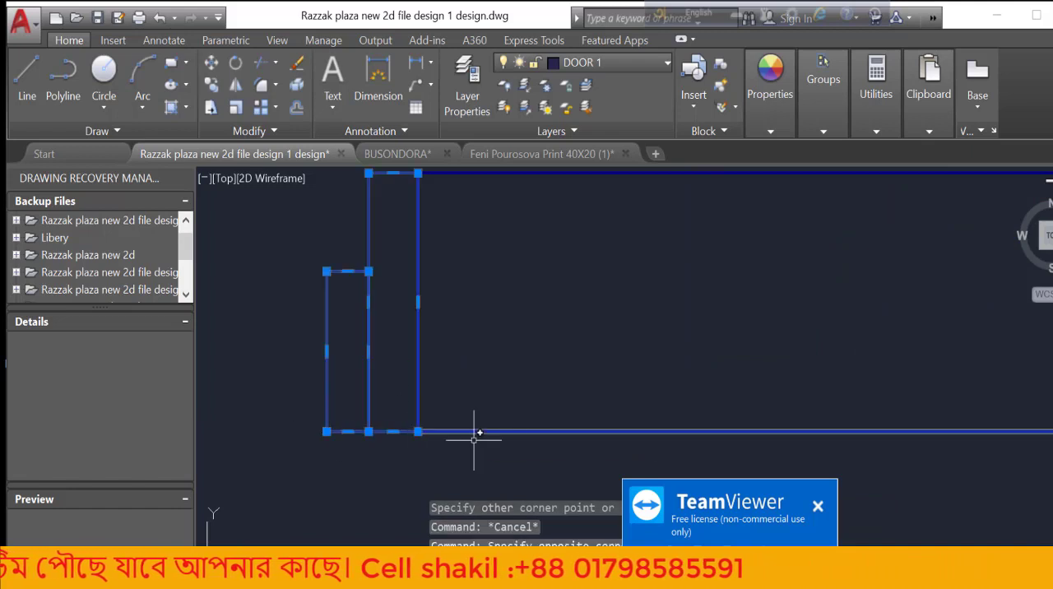
pyautogui.scroll(-5, 477, 430)
pyautogui.scroll(5, 497, 415)
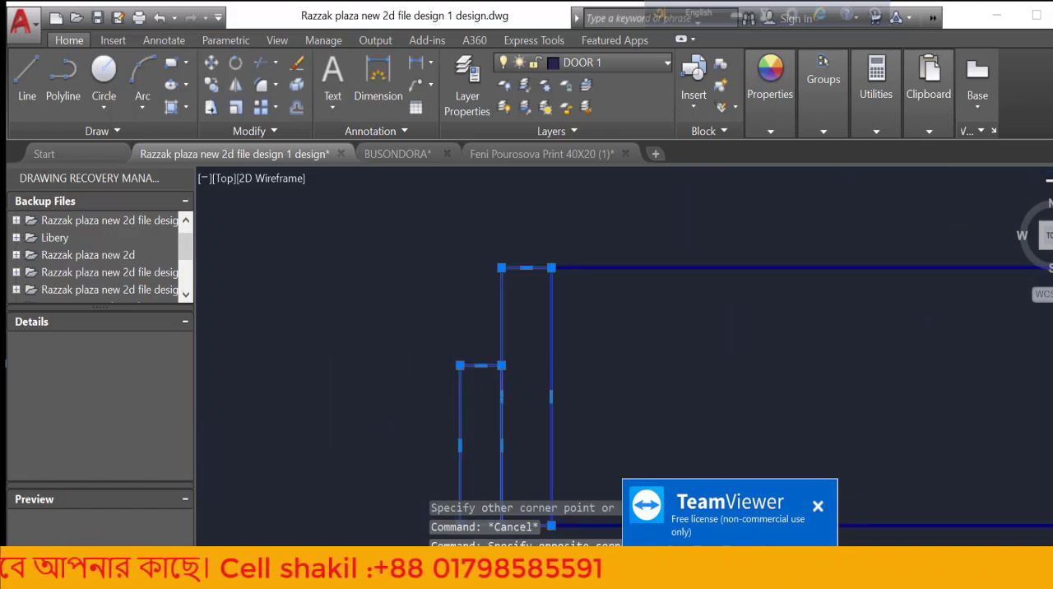
pyautogui.scroll(-4, 497, 415)
pyautogui.scroll(4, 486, 424)
pyautogui.scroll(-2, 502, 403)
pyautogui.scroll(-4, 502, 403)
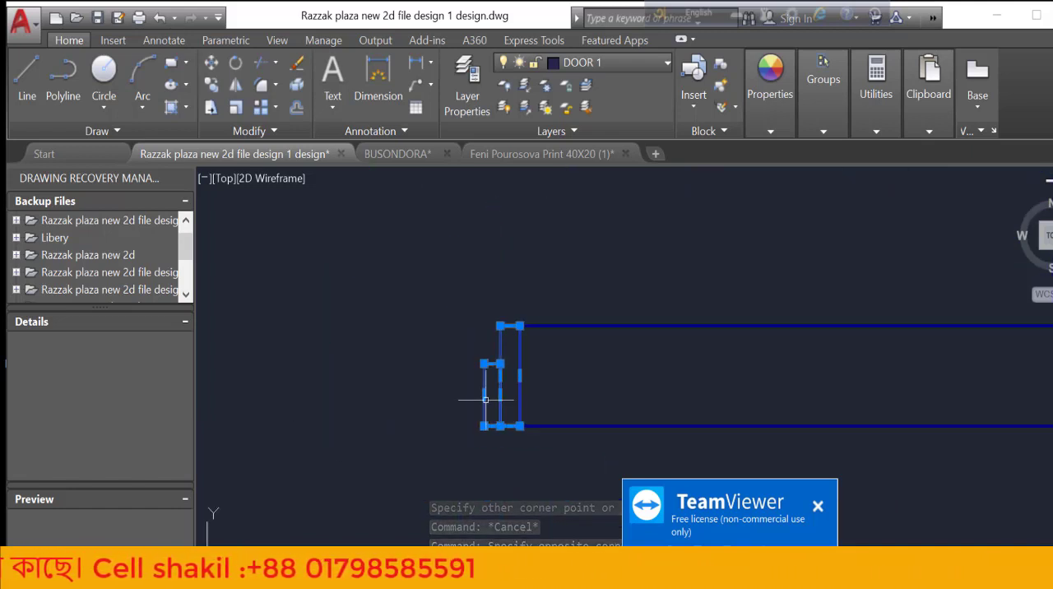
pyautogui.scroll(3, 404, 404)
pyautogui.scroll(-4, 412, 395)
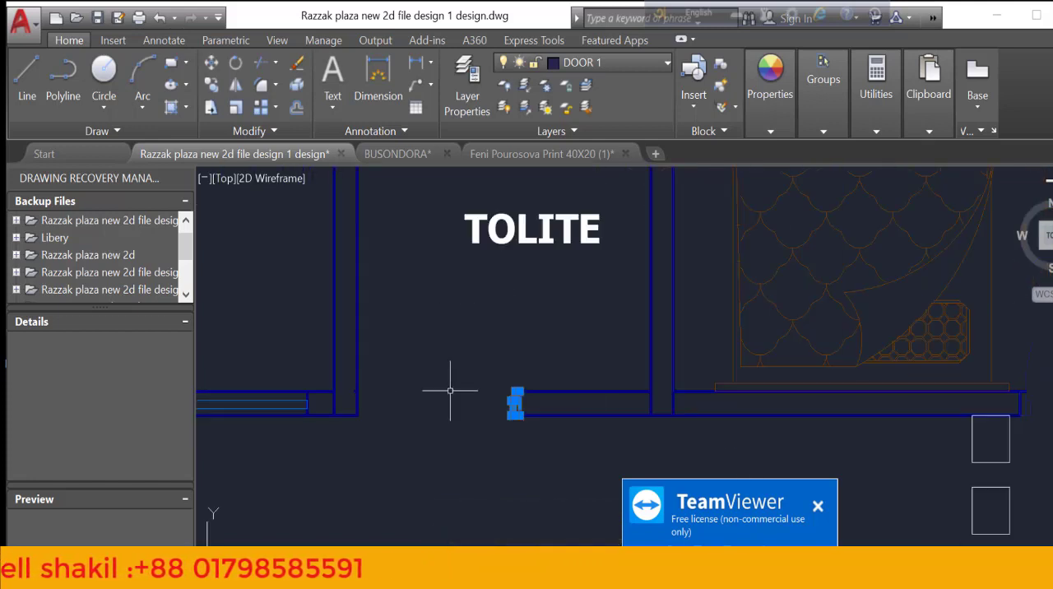
pyautogui.scroll(5, 531, 408)
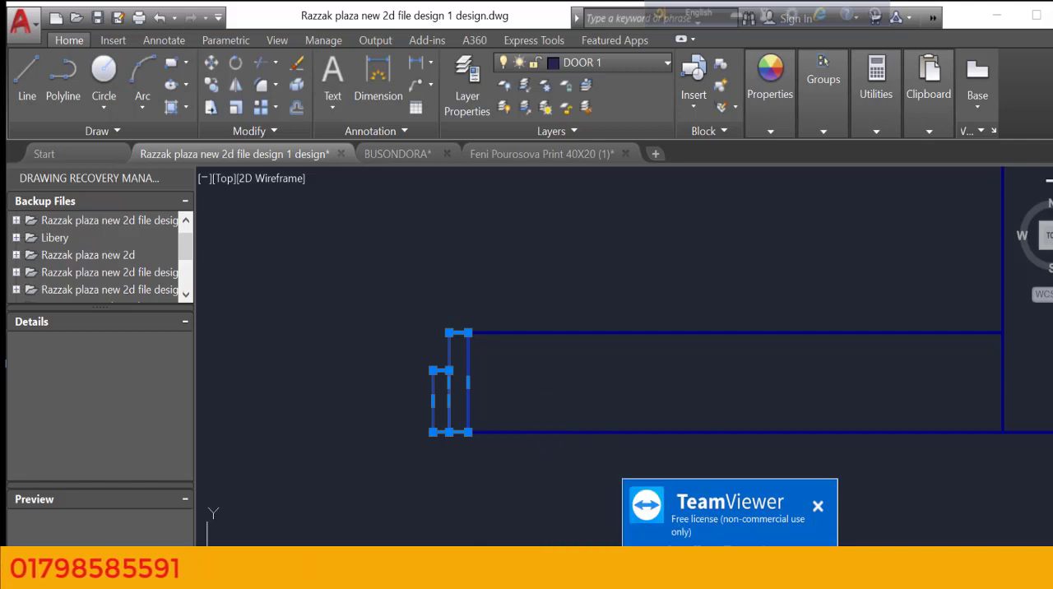
pyautogui.press('Return')
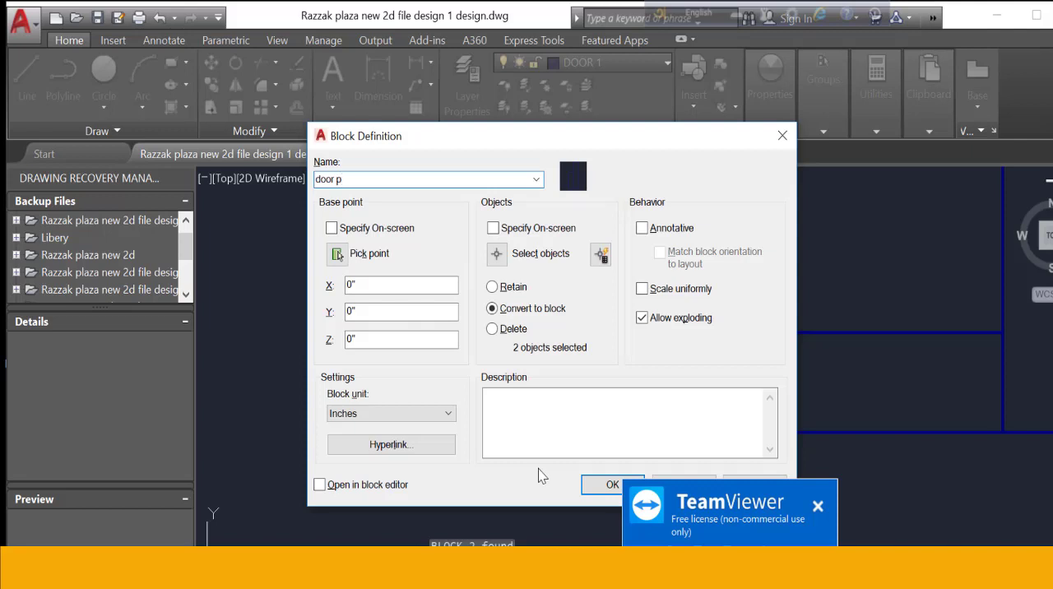
pyautogui.click(609, 487)
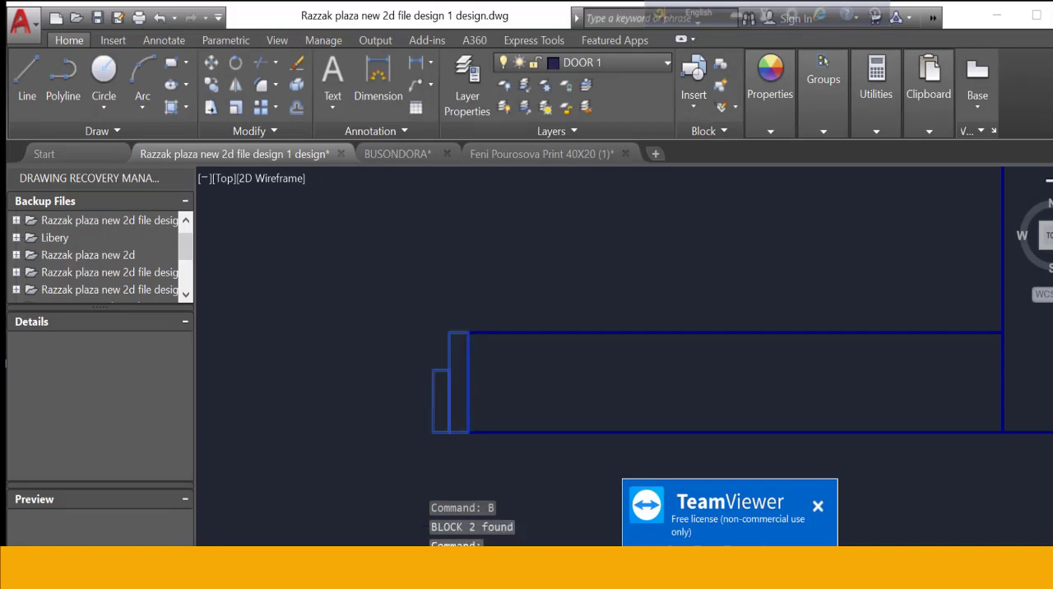
pyautogui.scroll(5, 448, 390)
pyautogui.scroll(-8, 502, 362)
pyautogui.scroll(3, 514, 358)
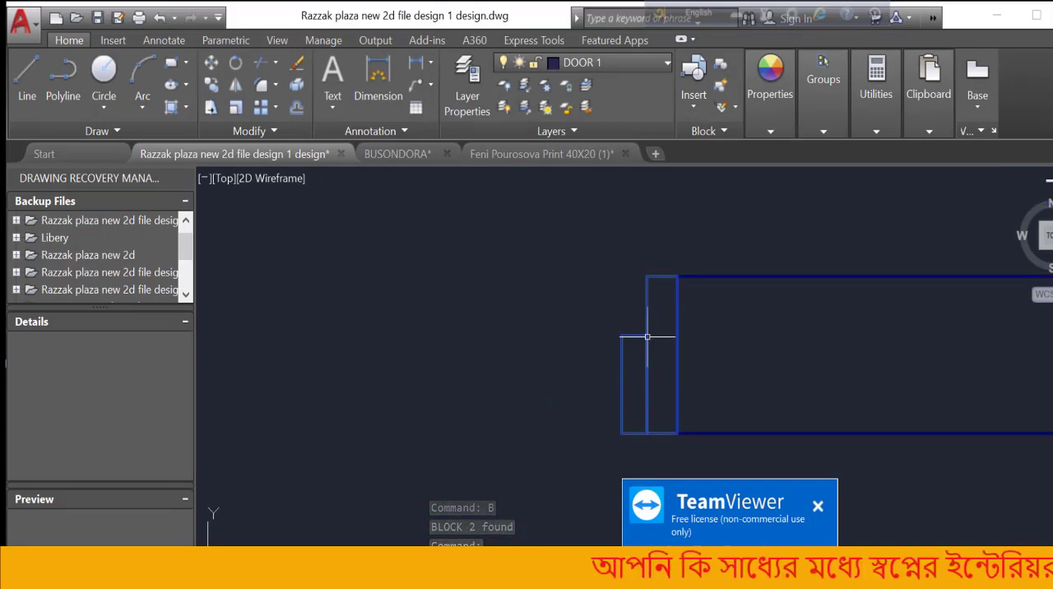
pyautogui.scroll(-1, 577, 306)
pyautogui.scroll(2, 621, 377)
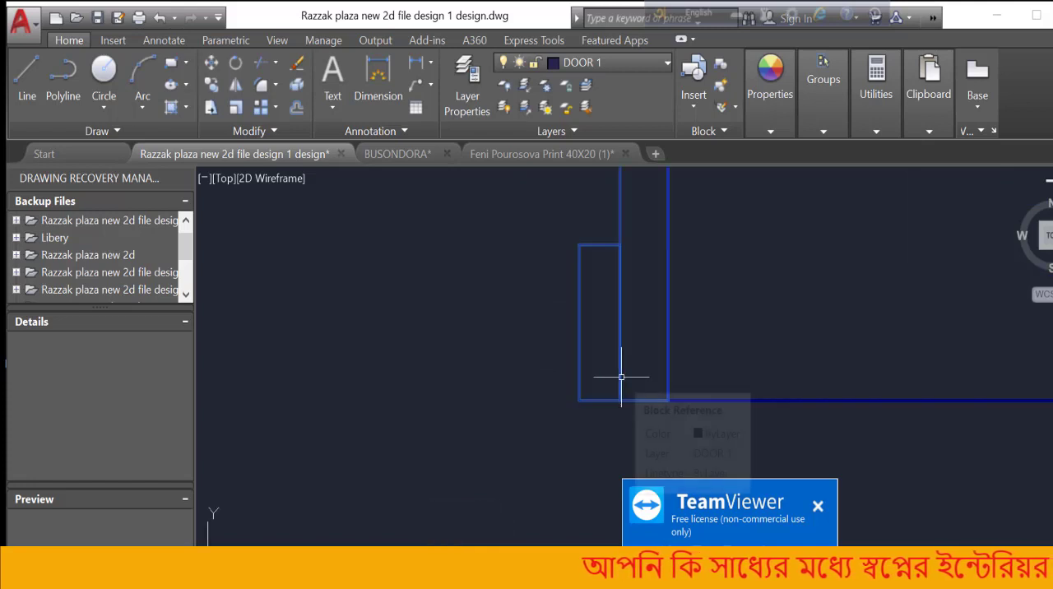
pyautogui.press('XF86AudioRaiseVolume')
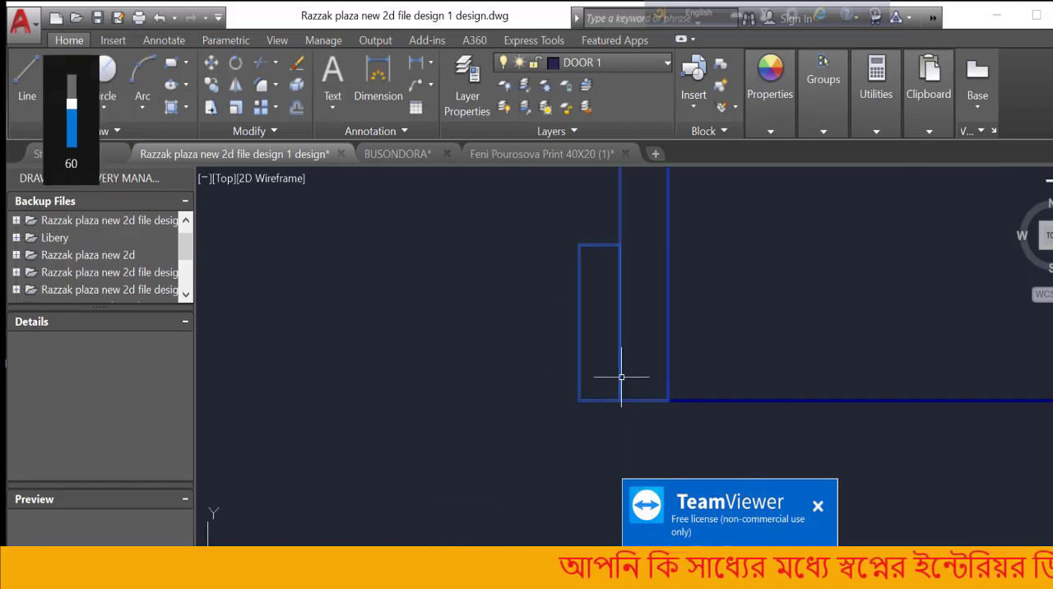
pyautogui.press('XF86AudioRaiseVolume')
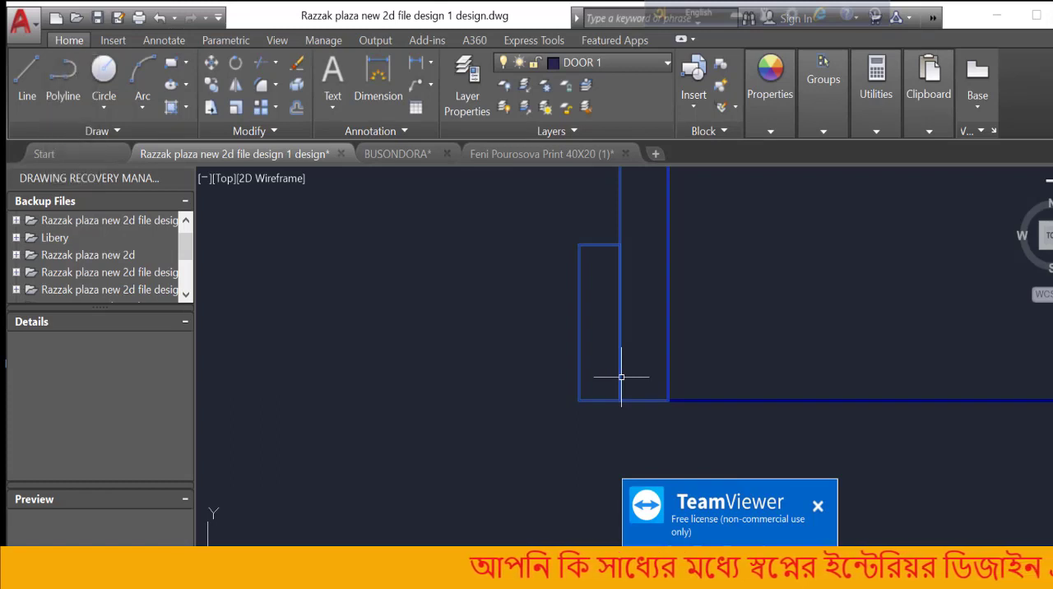
pyautogui.scroll(-2, 546, 391)
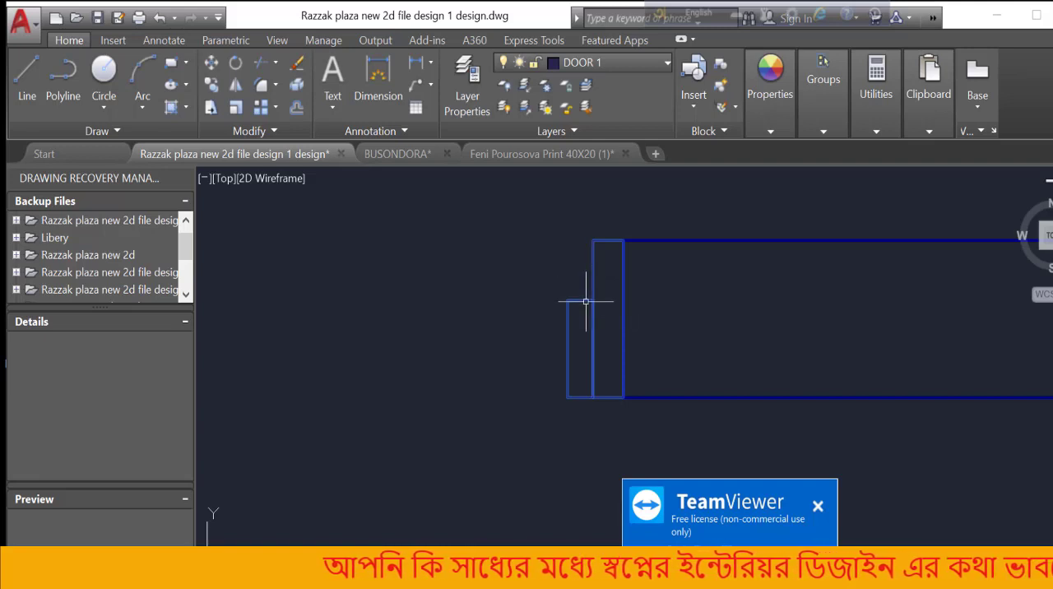
pyautogui.scroll(4, 585, 301)
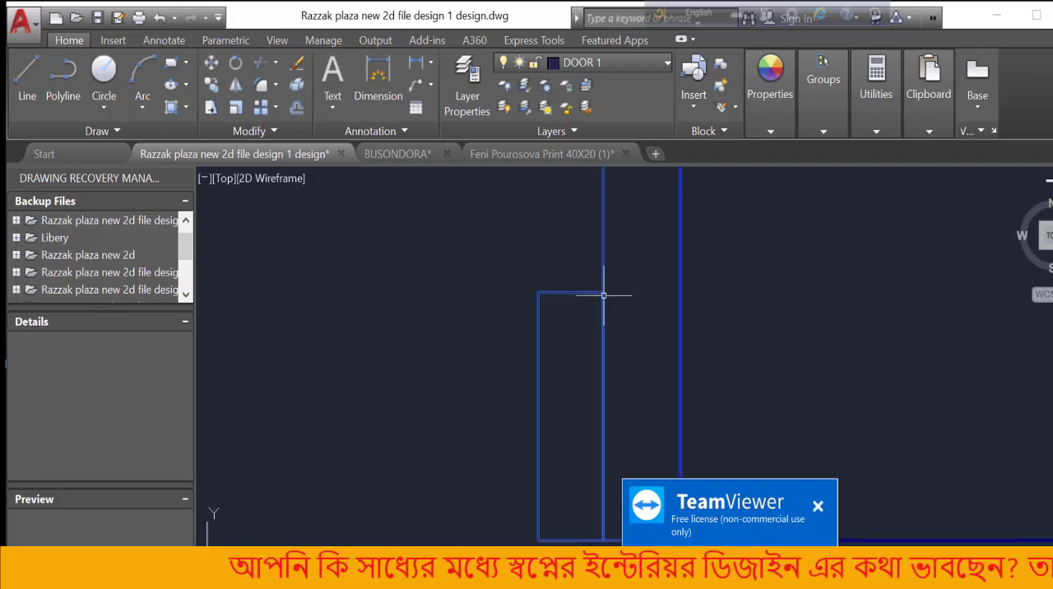
pyautogui.scroll(-4, 484, 263)
pyautogui.scroll(4, 500, 266)
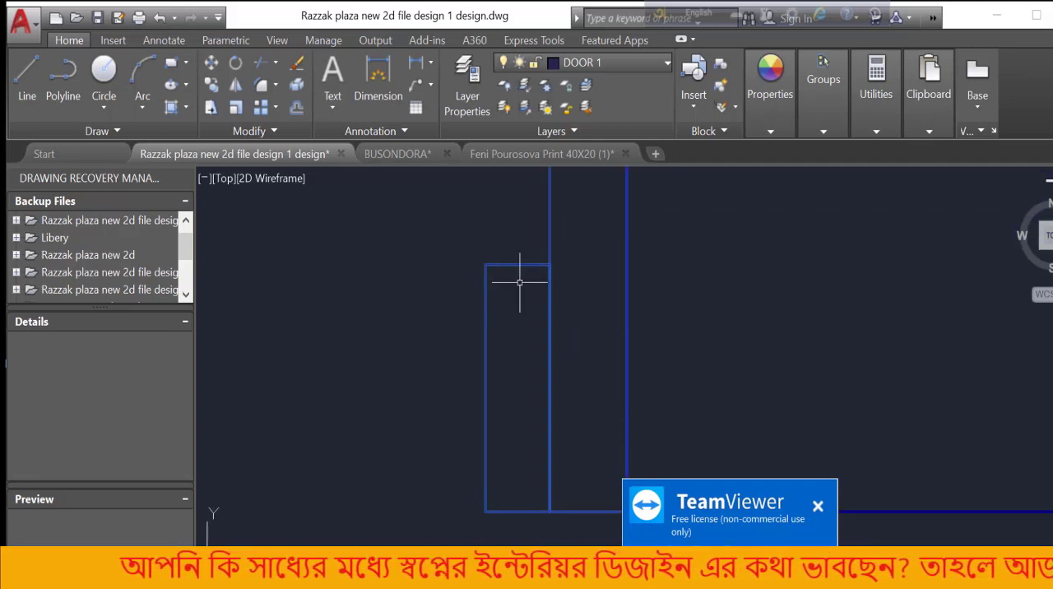
pyautogui.scroll(-4, 535, 300)
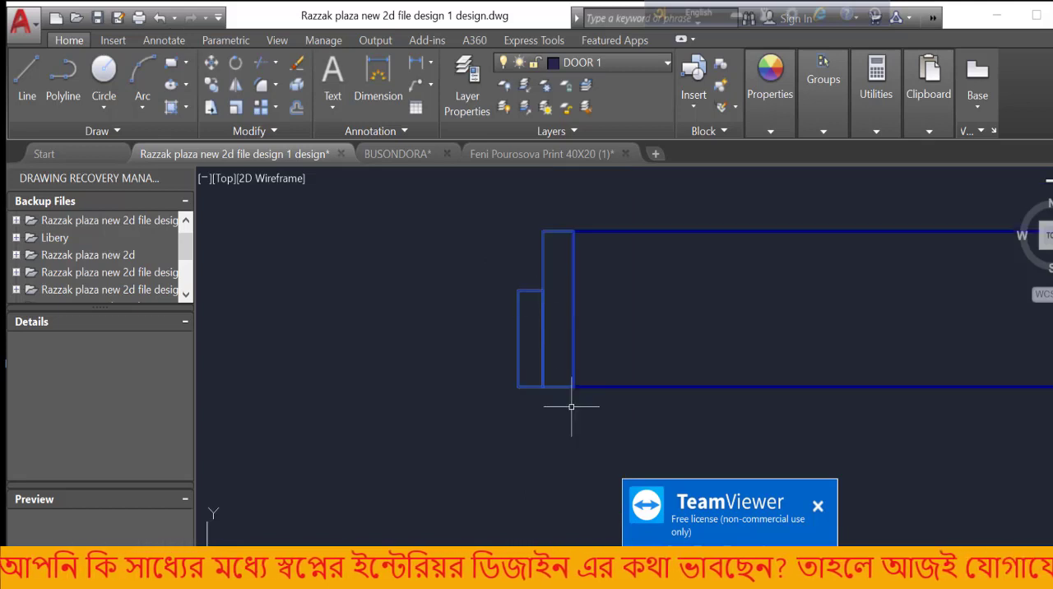
pyautogui.scroll(-4, 569, 340)
pyautogui.scroll(2, 569, 408)
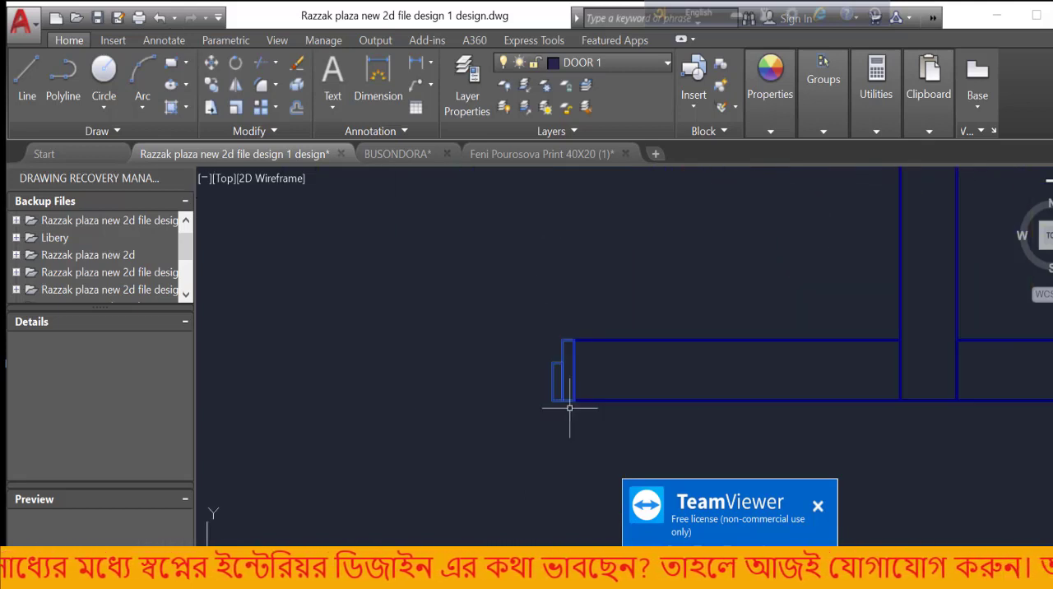
pyautogui.scroll(4, 543, 345)
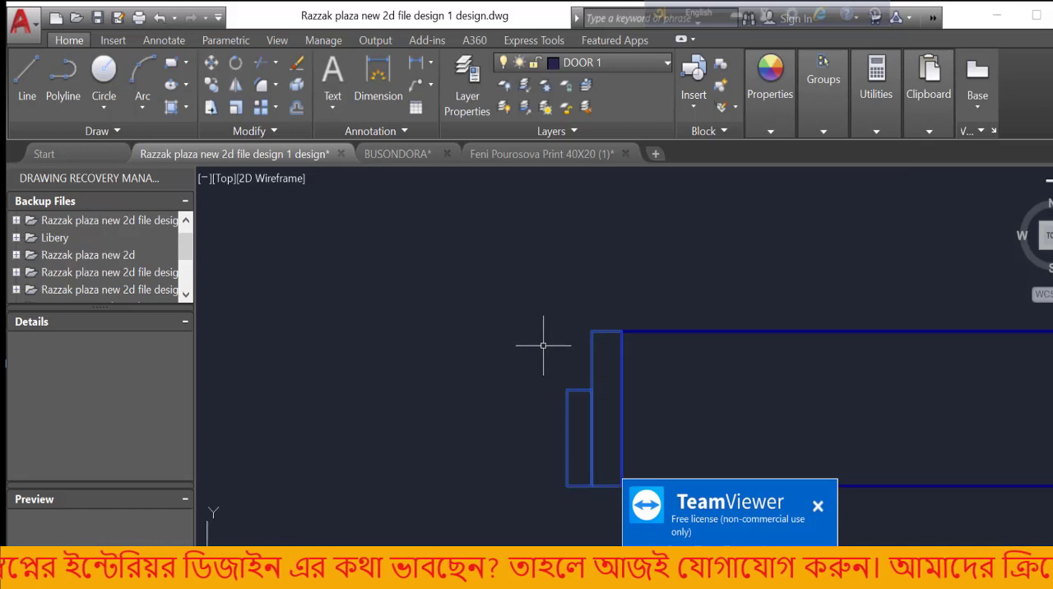
pyautogui.scroll(-3, 518, 374)
pyautogui.scroll(3, 548, 415)
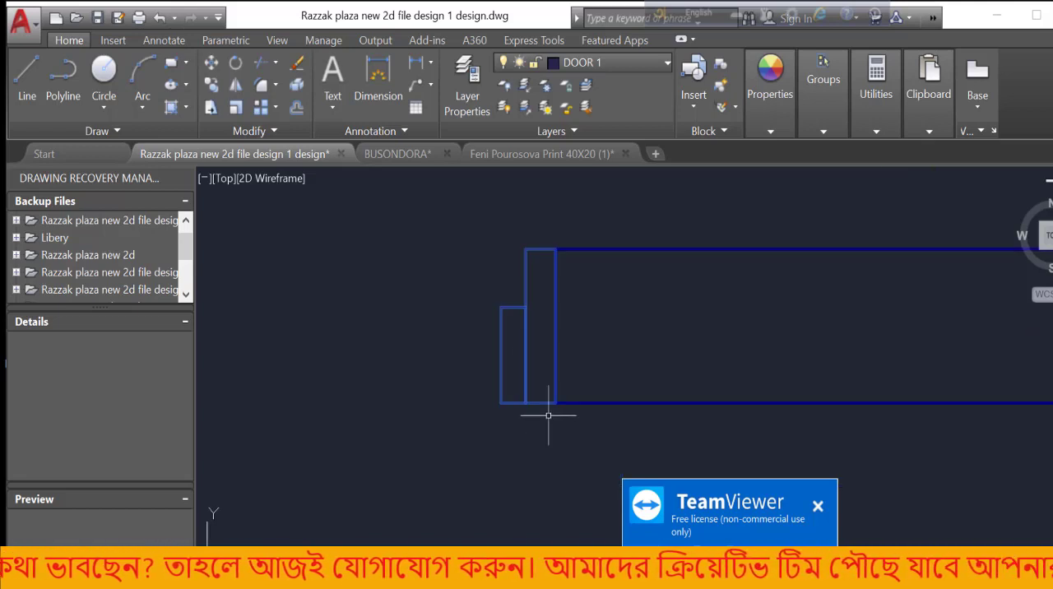
pyautogui.scroll(-3, 502, 384)
pyautogui.scroll(3, 506, 380)
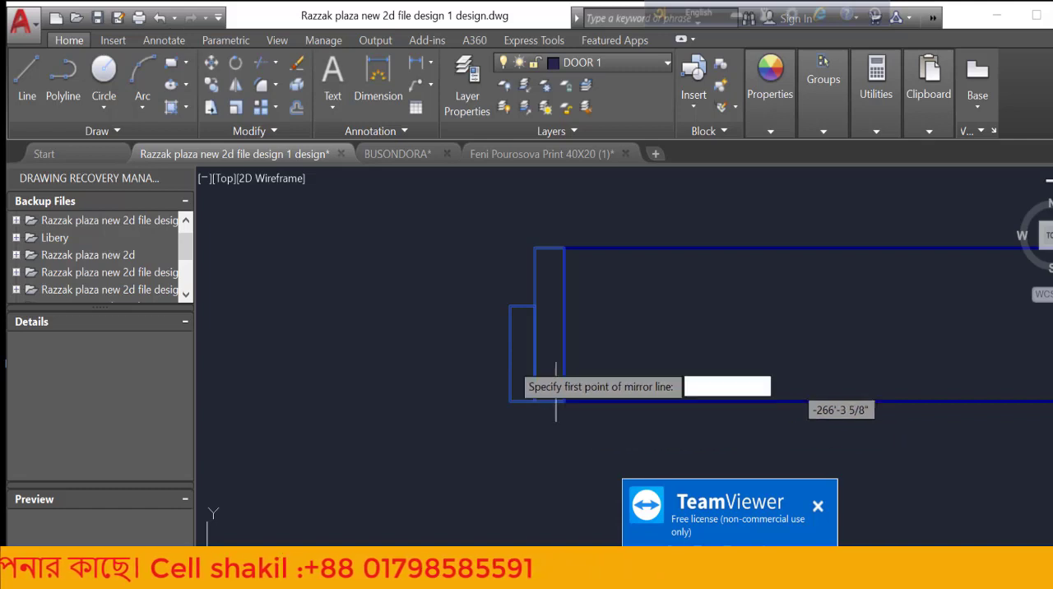
# Mirror the door p block about the vertical end face of the bedroom-side wall, keeping the original
pyautogui.click(235, 85)
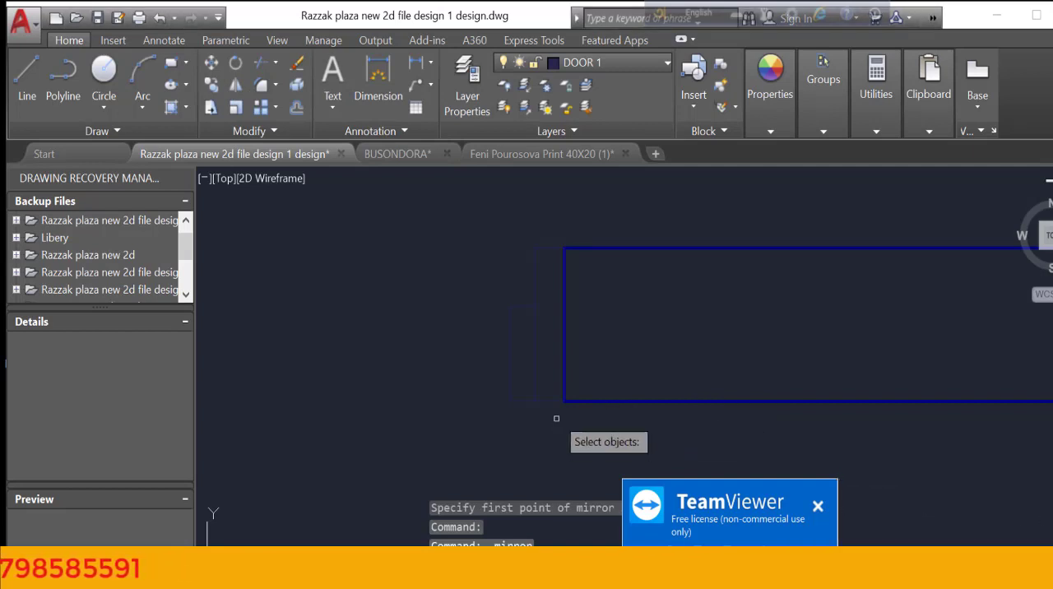
pyautogui.click(239, 83)
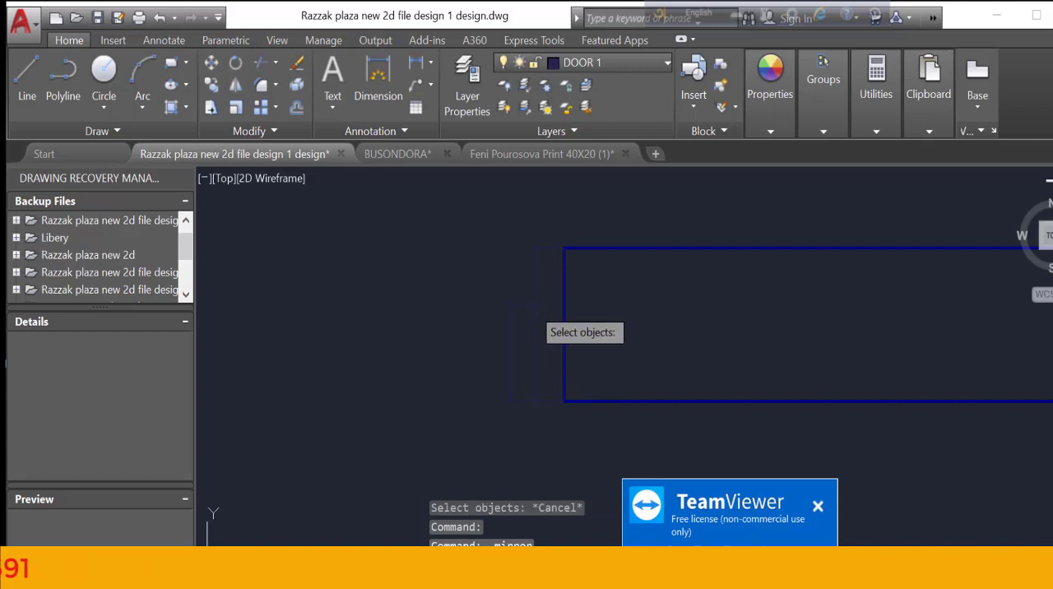
pyautogui.click(536, 316)
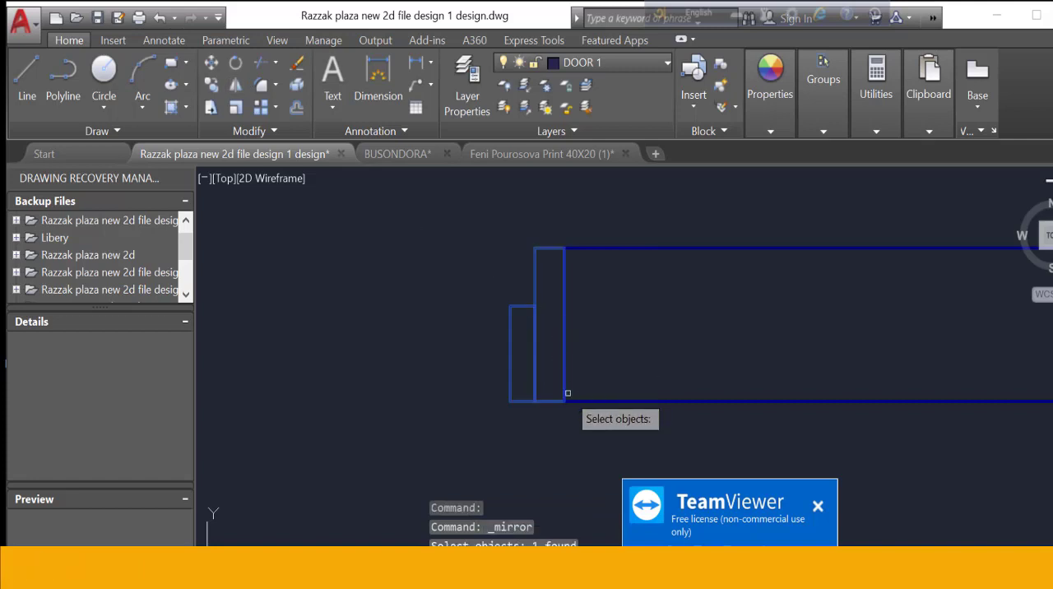
pyautogui.press('Return')
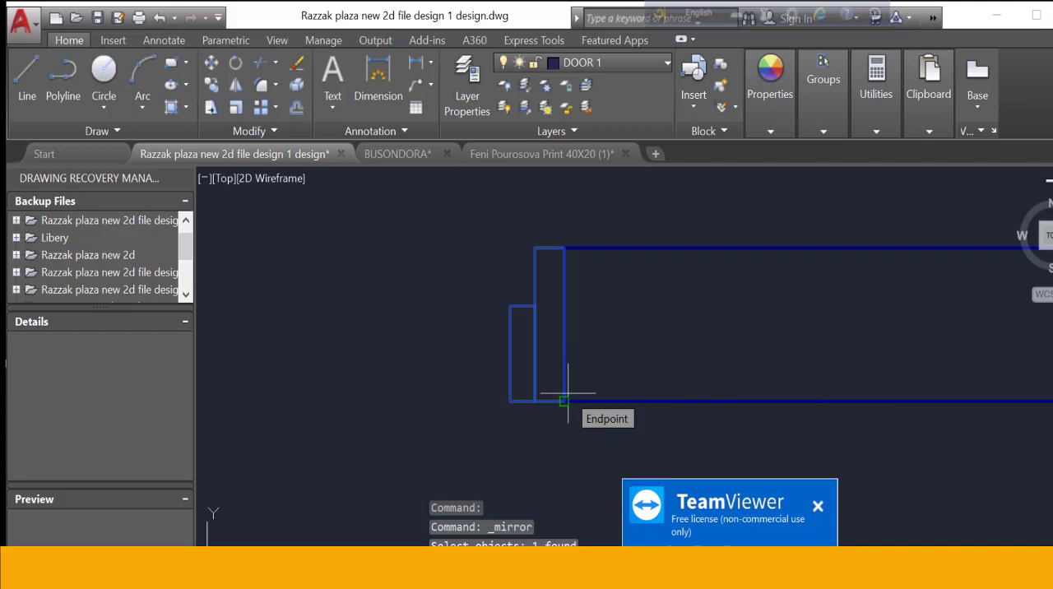
pyautogui.click(564, 400)
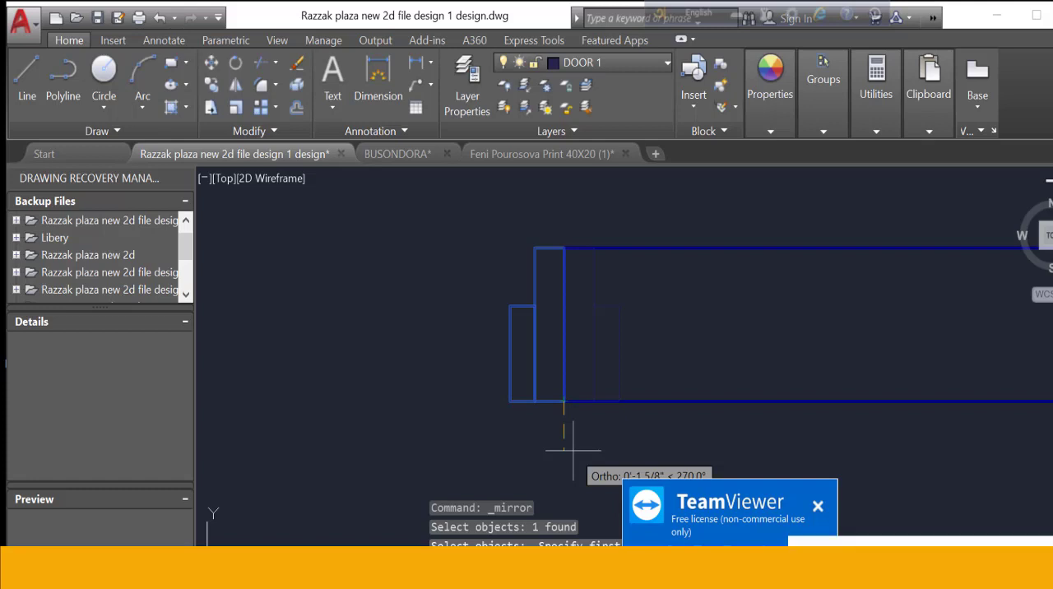
pyautogui.press('Return')
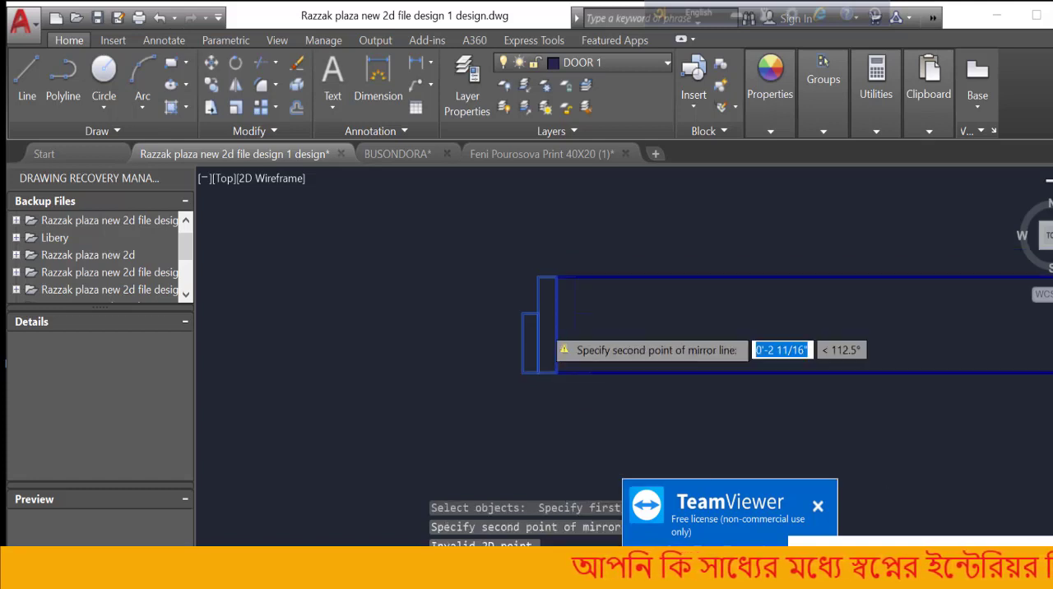
pyautogui.scroll(-3, 547, 329)
pyautogui.click(574, 461)
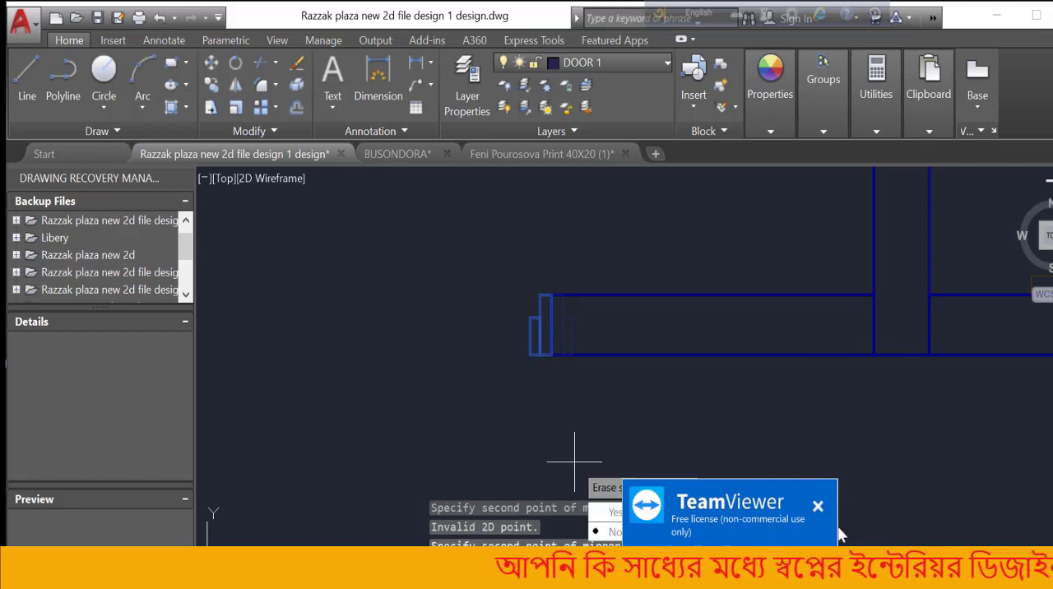
pyautogui.click(613, 514)
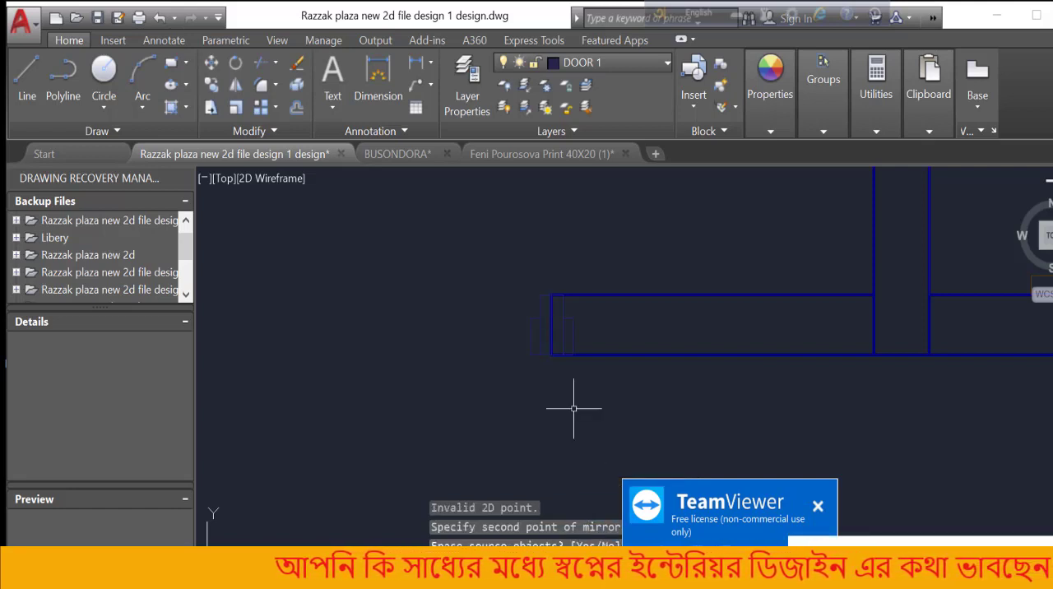
# Move the mirrored frame block from the lower corner of the bedroom-side wall end to the matching corner across the TOLITE door opening
pyautogui.scroll(5, 574, 317)
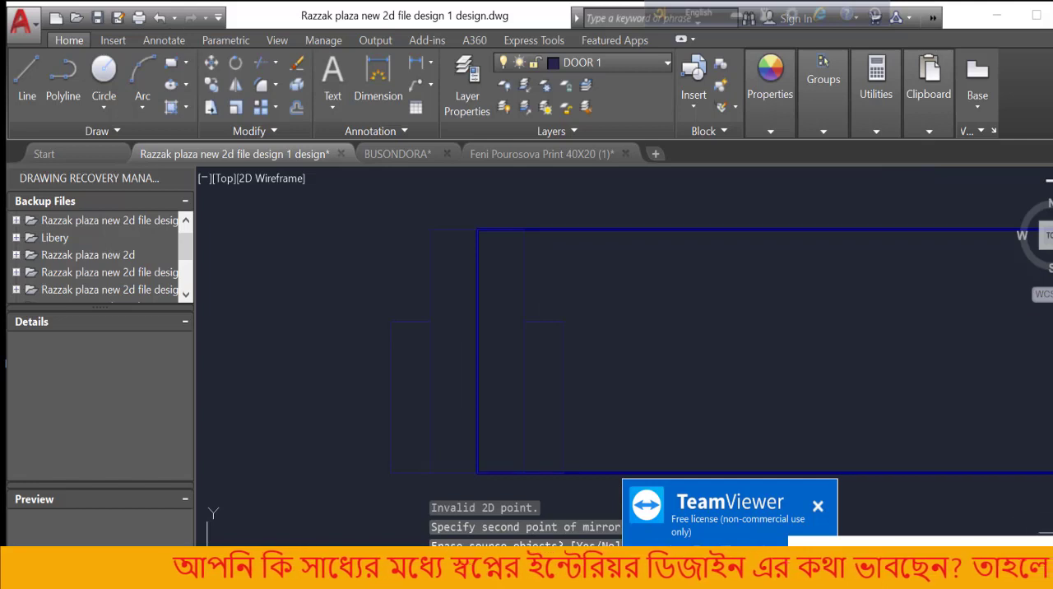
pyautogui.scroll(-4, 618, 303)
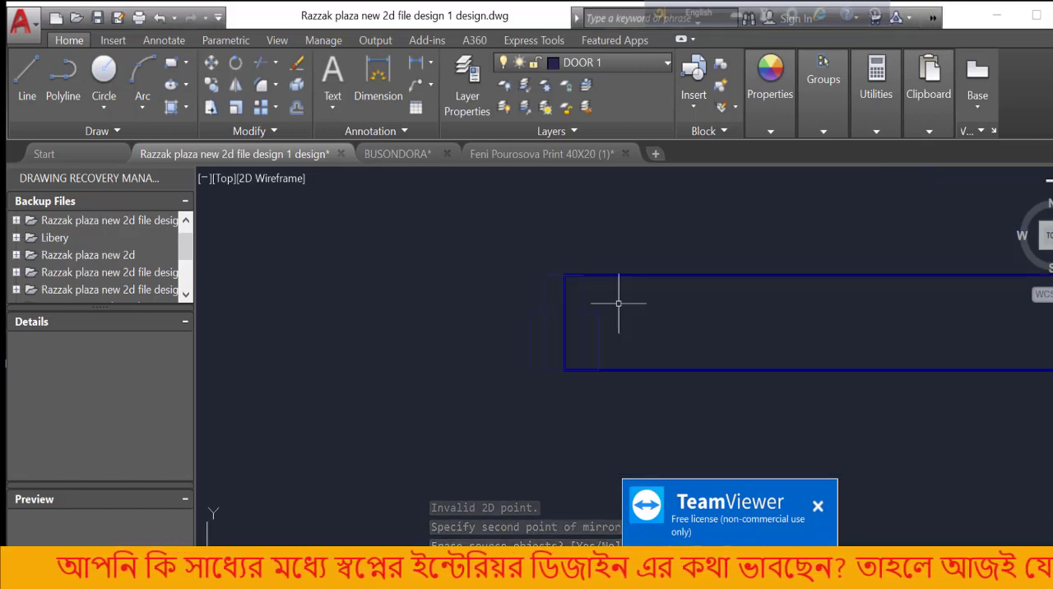
pyautogui.click(619, 303)
pyautogui.click(574, 303)
pyautogui.scroll(2, 578, 334)
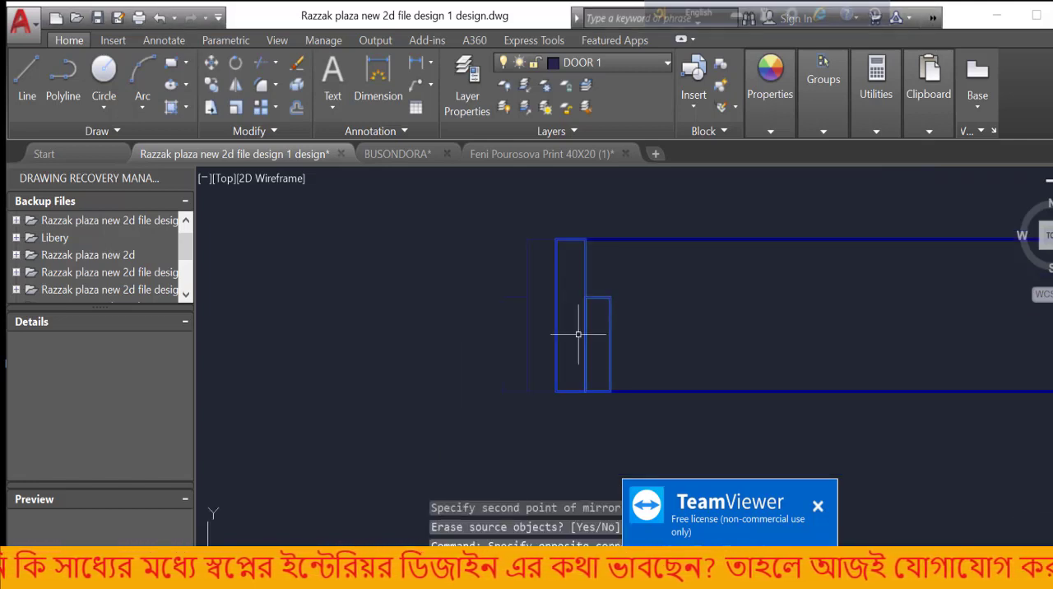
pyautogui.scroll(1, 578, 334)
pyautogui.scroll(-3, 578, 334)
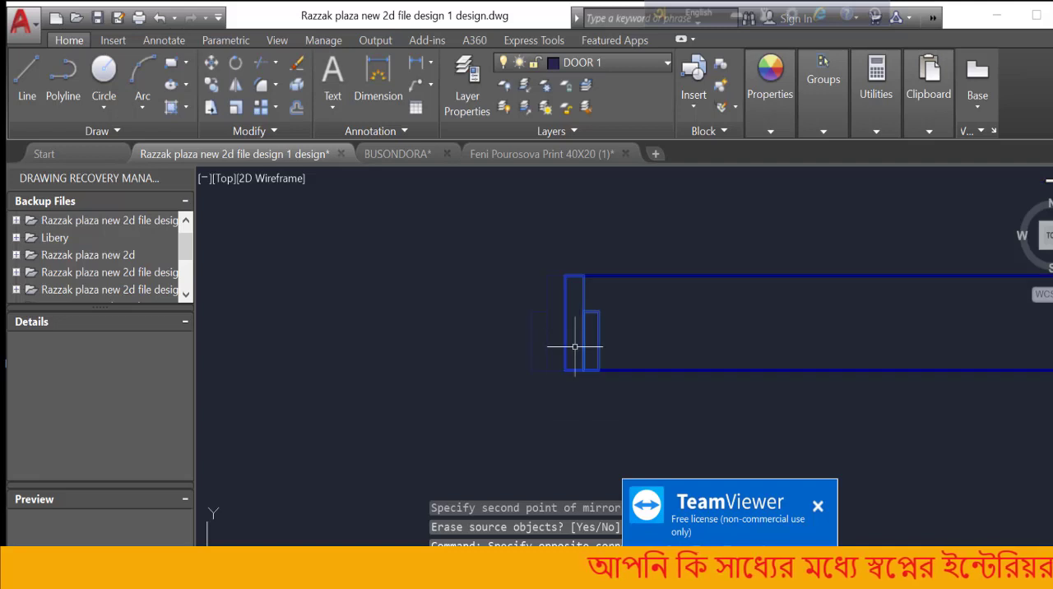
pyautogui.click(209, 64)
pyautogui.scroll(3, 564, 363)
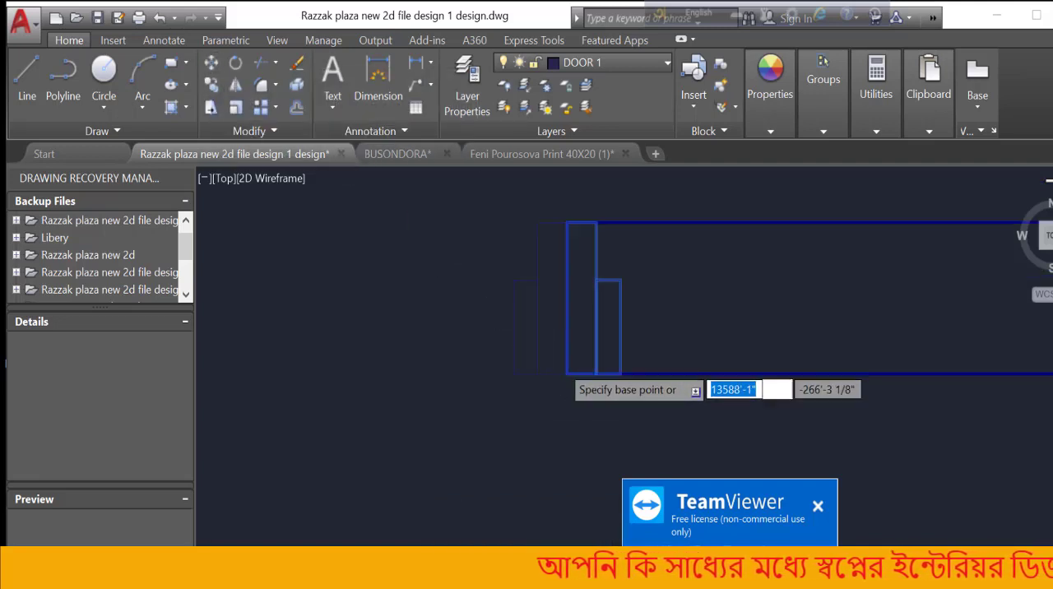
pyautogui.click(577, 389)
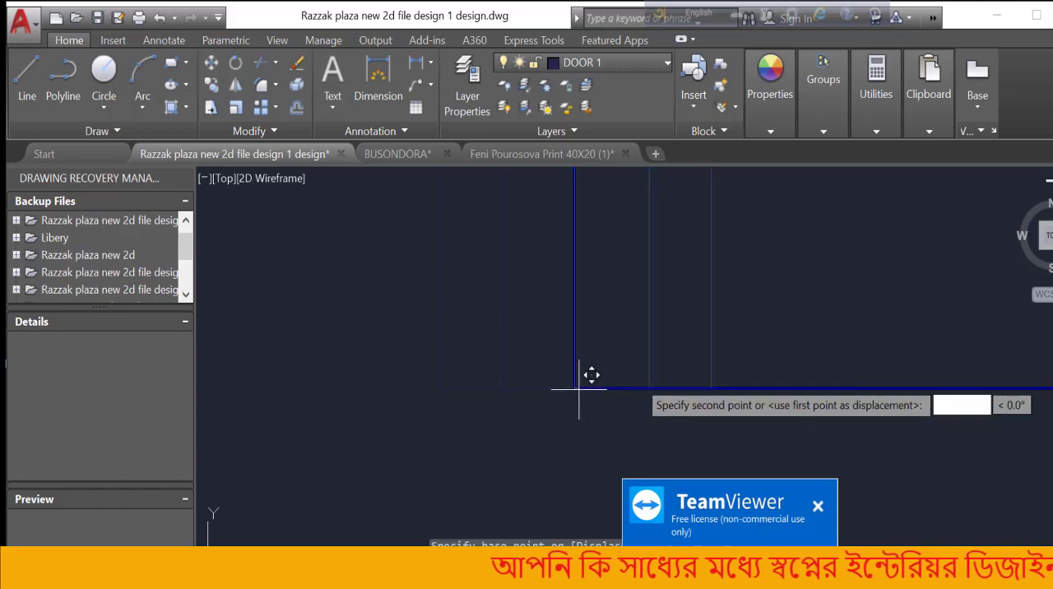
pyautogui.scroll(-2, 675, 369)
pyautogui.scroll(-3, 675, 370)
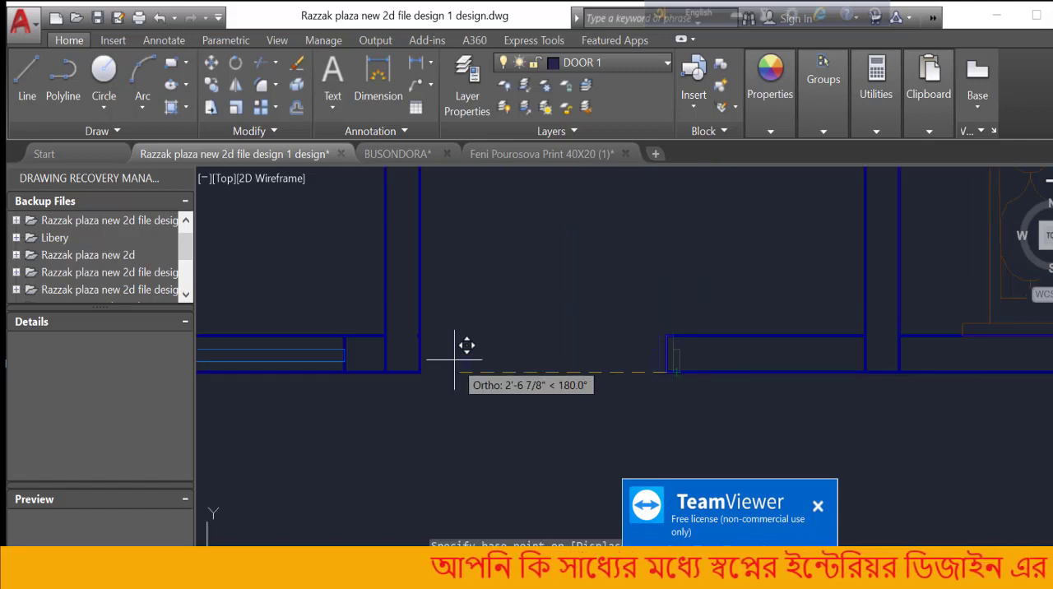
pyautogui.click(420, 372)
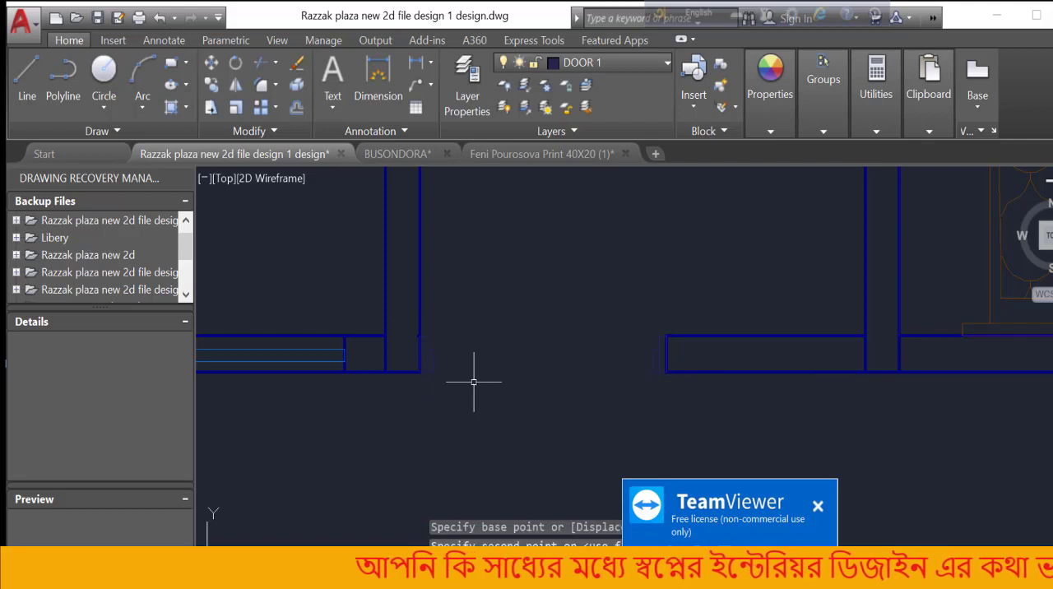
# Draw a vertical door leaf line upward into the toilet from the opening-side top corner of the moved frame block's full-thickness piece
pyautogui.scroll(2, 490, 385)
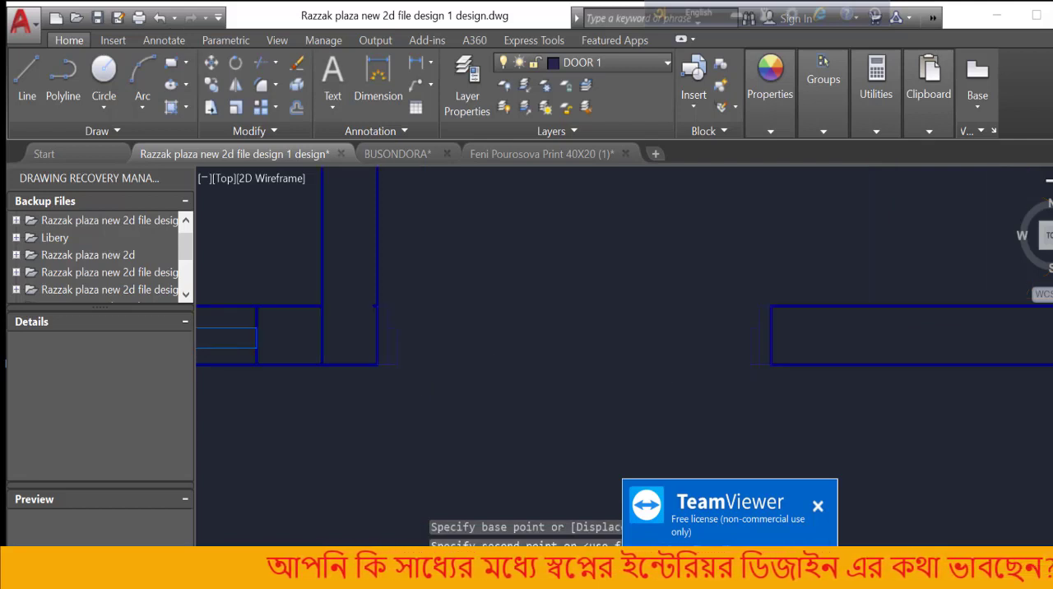
pyautogui.scroll(-2, 490, 385)
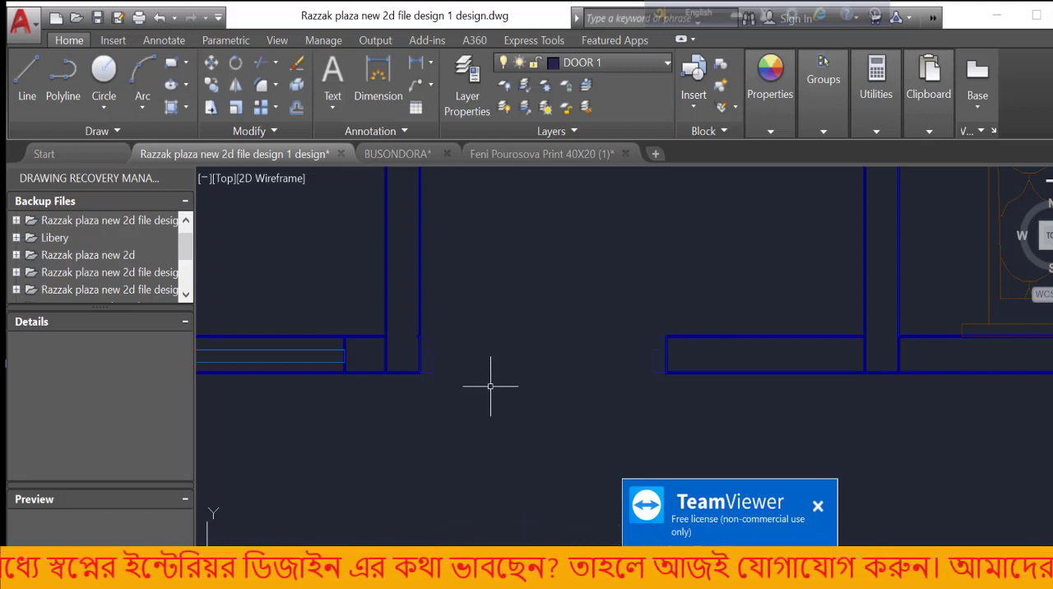
pyautogui.click(32, 67)
pyautogui.scroll(5, 451, 344)
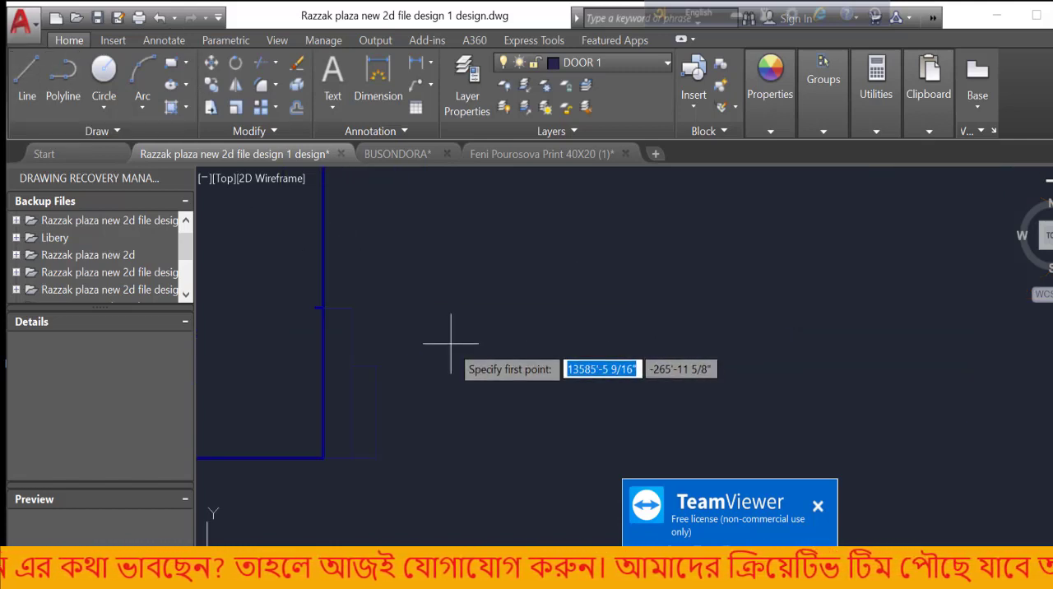
pyautogui.click(351, 307)
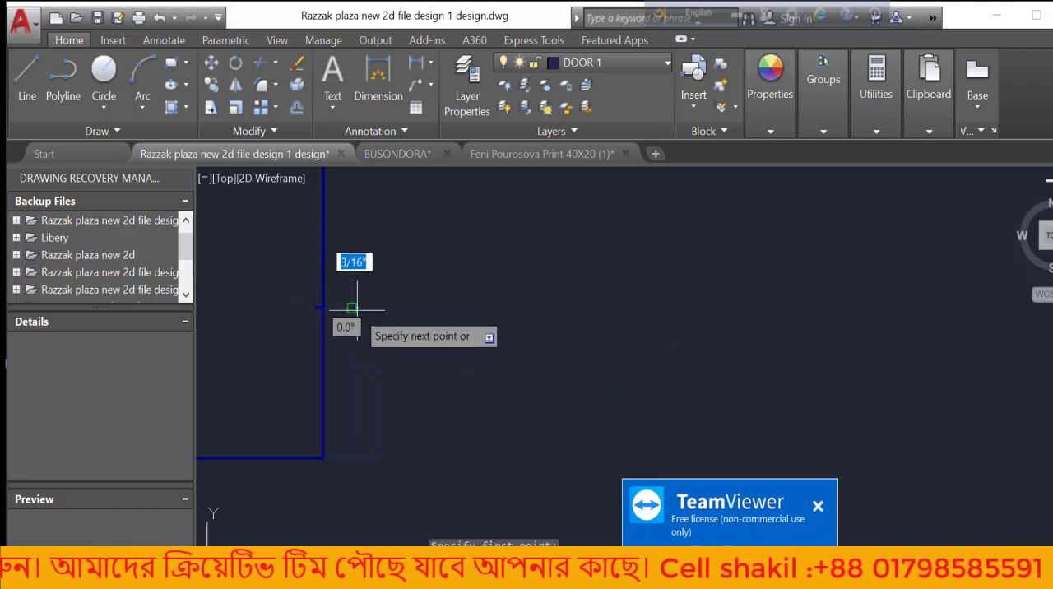
pyautogui.scroll(-12, 393, 430)
pyautogui.scroll(2, 401, 306)
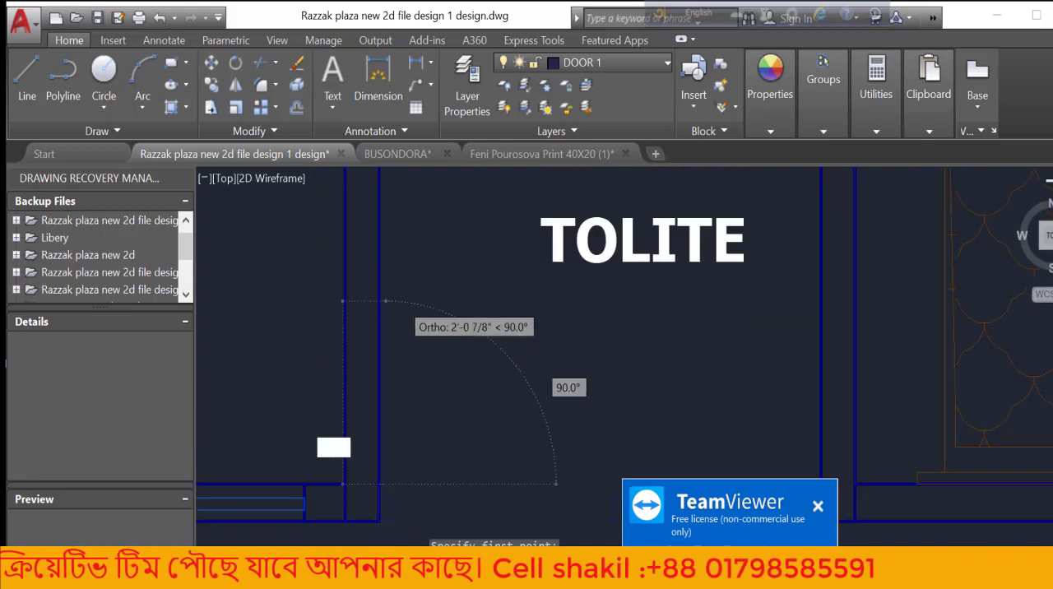
pyautogui.scroll(3, 343, 301)
pyautogui.scroll(3, 353, 235)
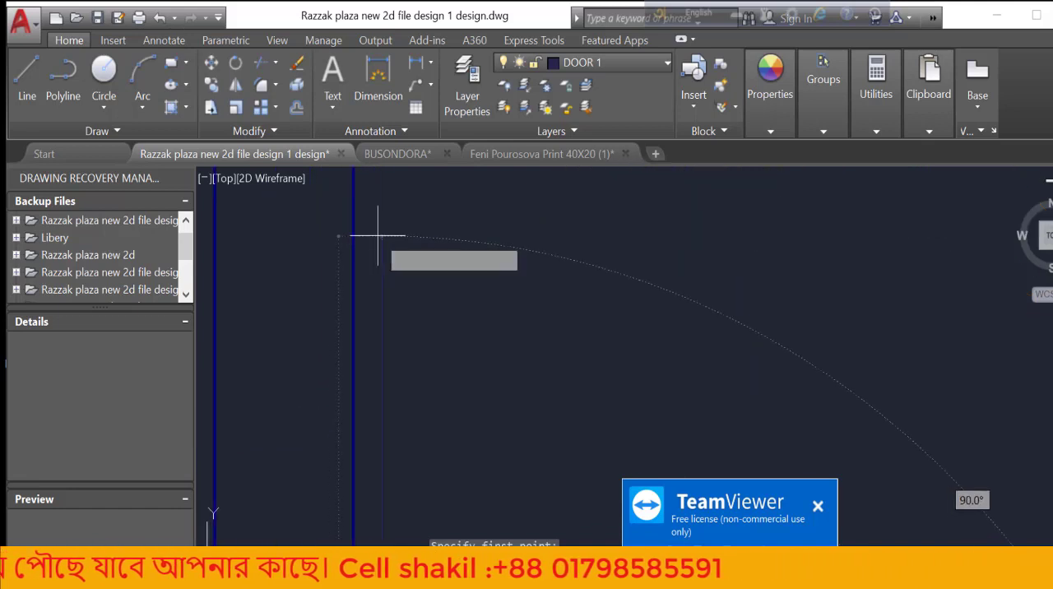
pyautogui.click(378, 236)
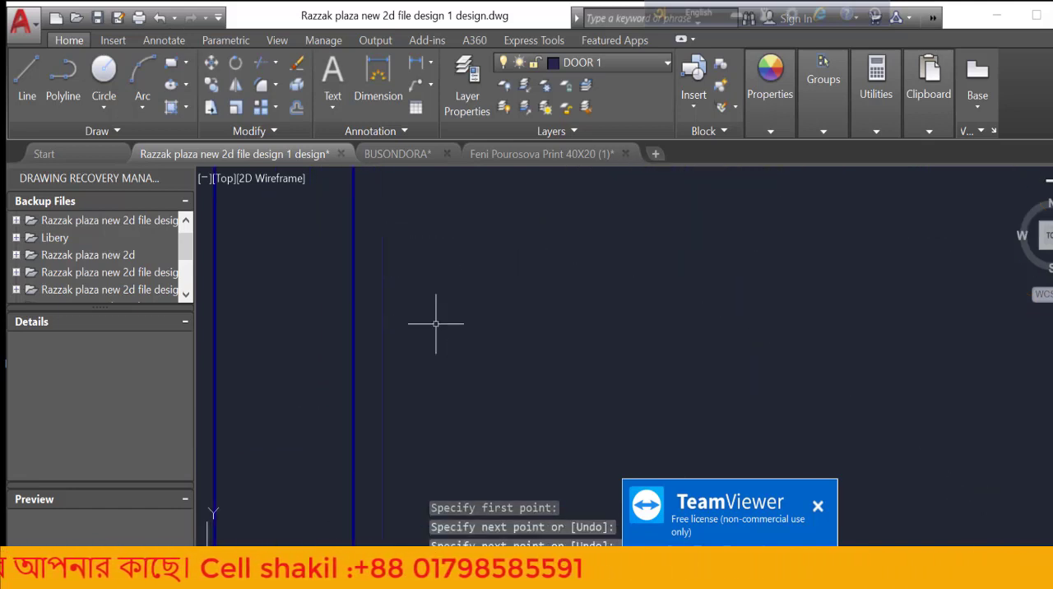
# Draw a door swing circle centred on the leaf line's lower end, with its radius reaching the frame block across the TOLITE opening
pyautogui.scroll(-3, 353, 247)
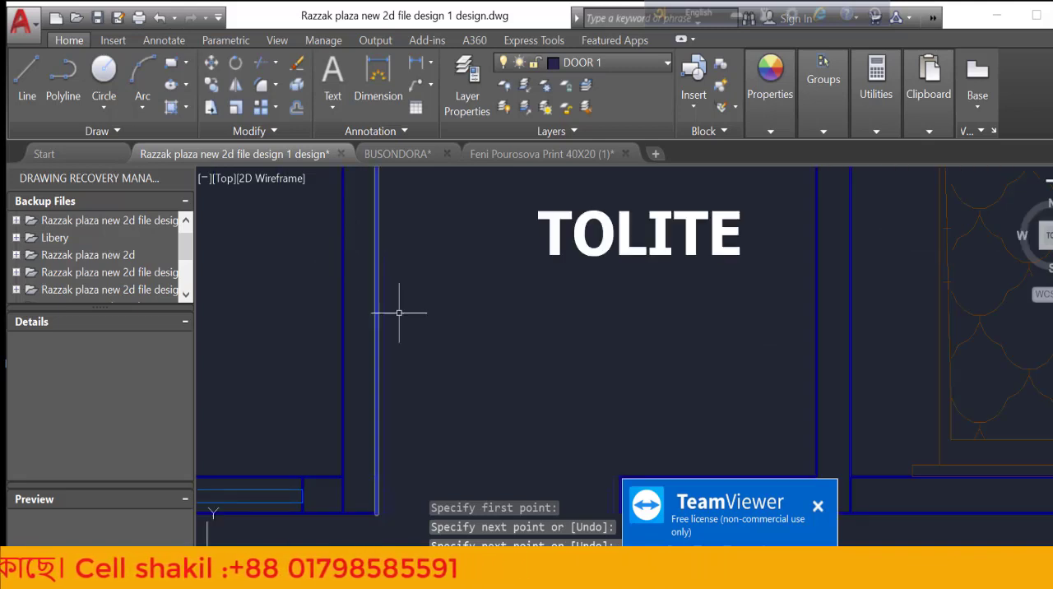
pyautogui.scroll(-2, 436, 371)
pyautogui.scroll(3, 436, 371)
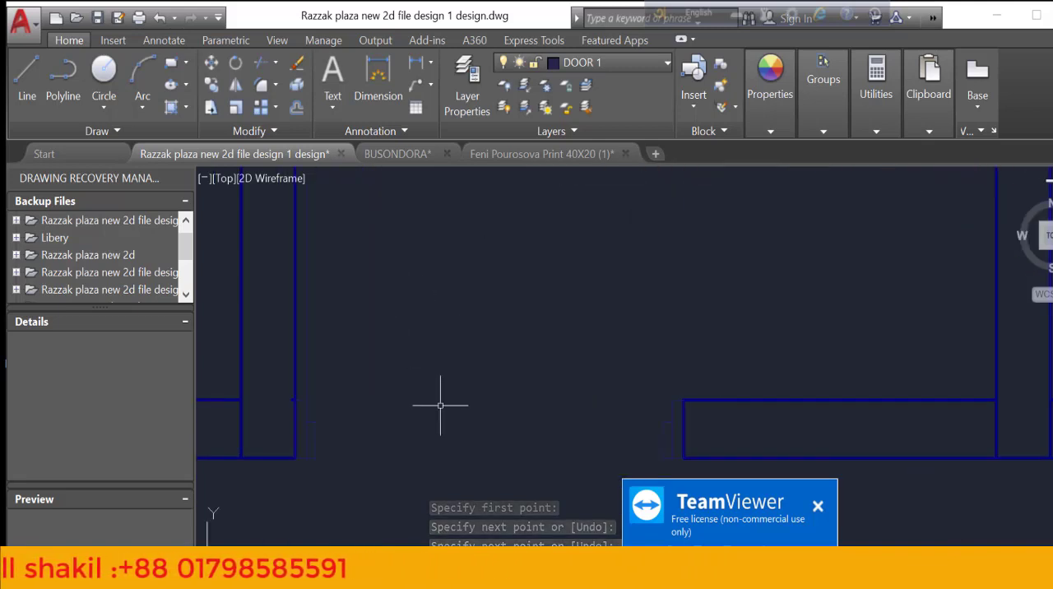
pyautogui.scroll(-3, 440, 403)
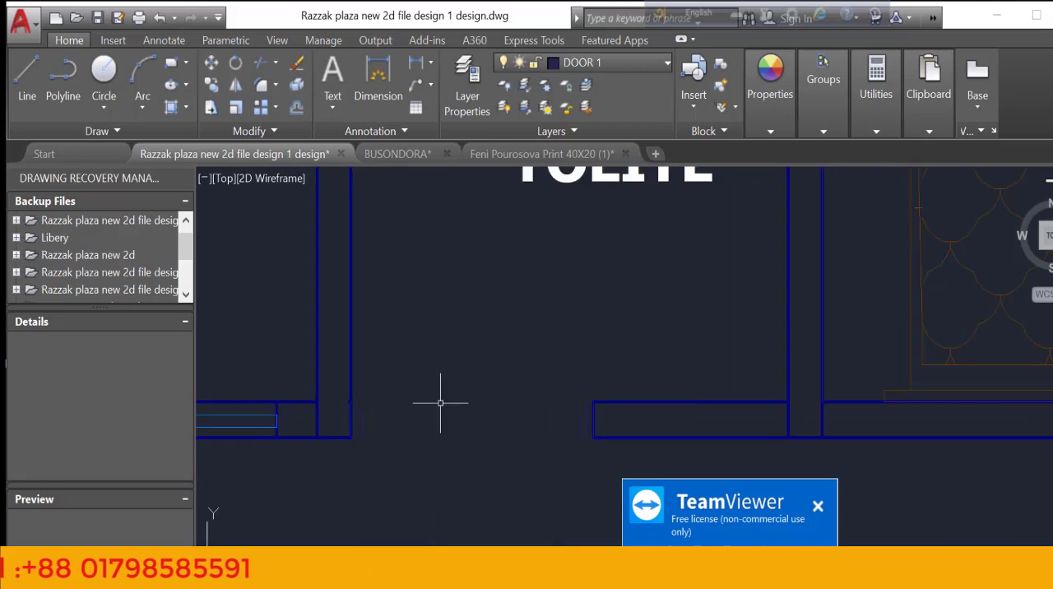
pyautogui.click(104, 82)
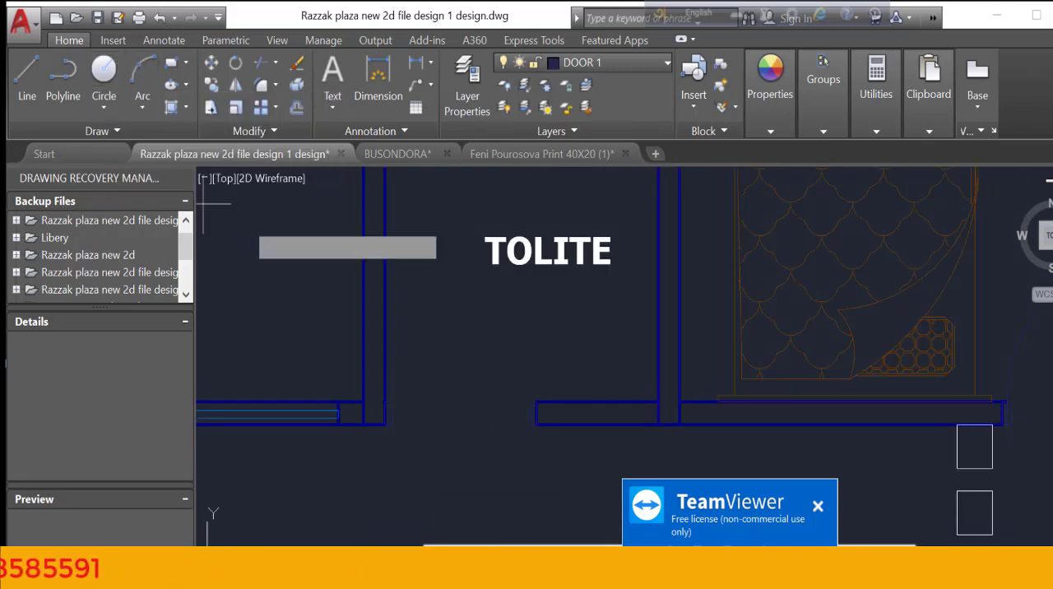
pyautogui.scroll(2, 383, 414)
pyautogui.scroll(3, 391, 411)
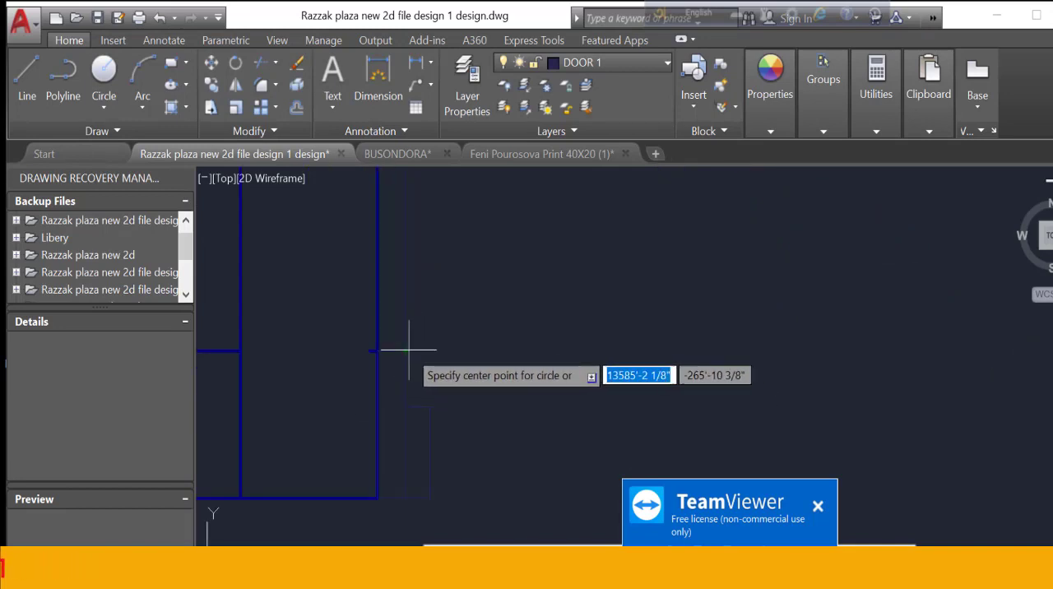
pyautogui.click(406, 351)
pyautogui.scroll(-4, 407, 351)
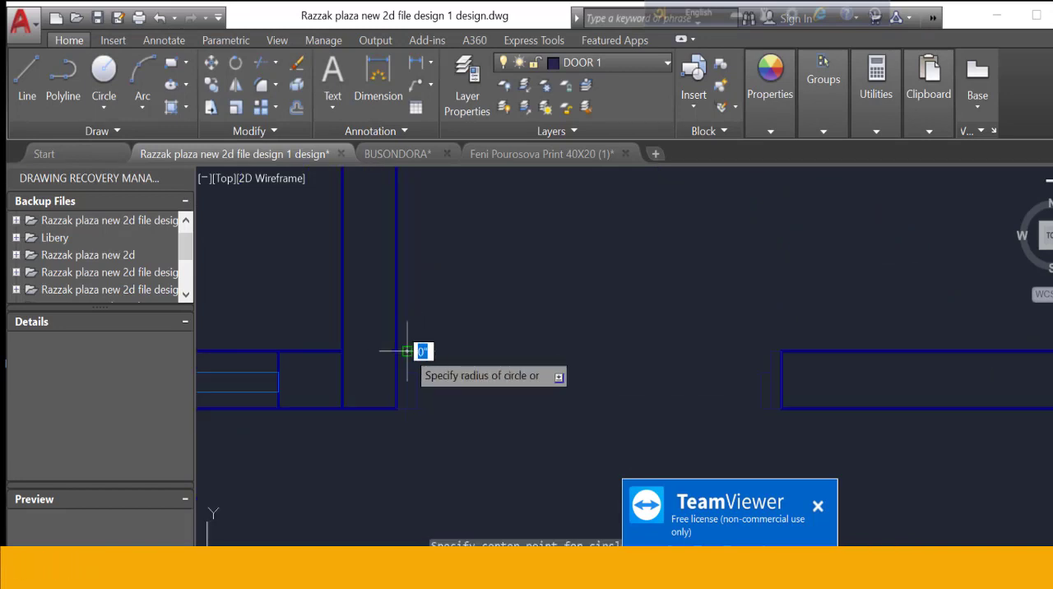
pyautogui.scroll(-2, 407, 351)
pyautogui.scroll(3, 637, 352)
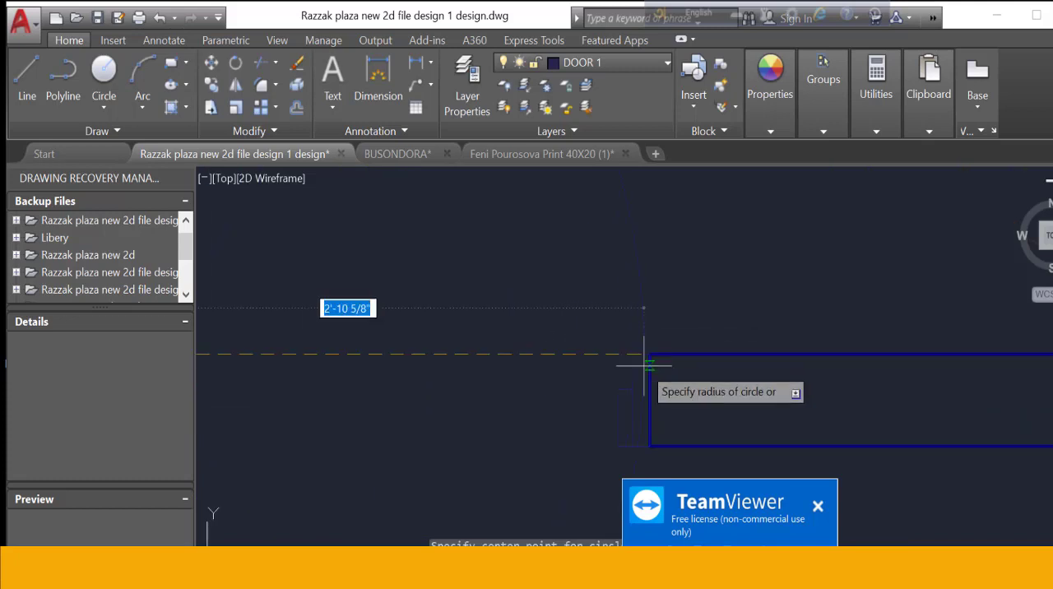
pyautogui.press('Escape')
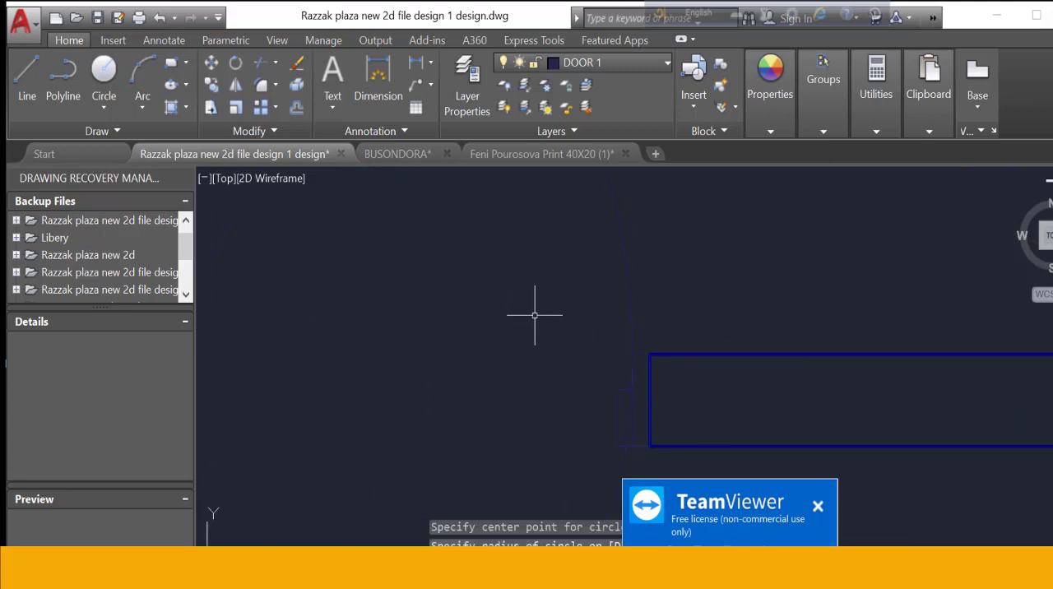
# Stretch the upper end of the door leaf line upward beyond the circle, and move the TeamViewer notice out of the way
pyautogui.scroll(-3, 535, 315)
pyautogui.scroll(3, 527, 290)
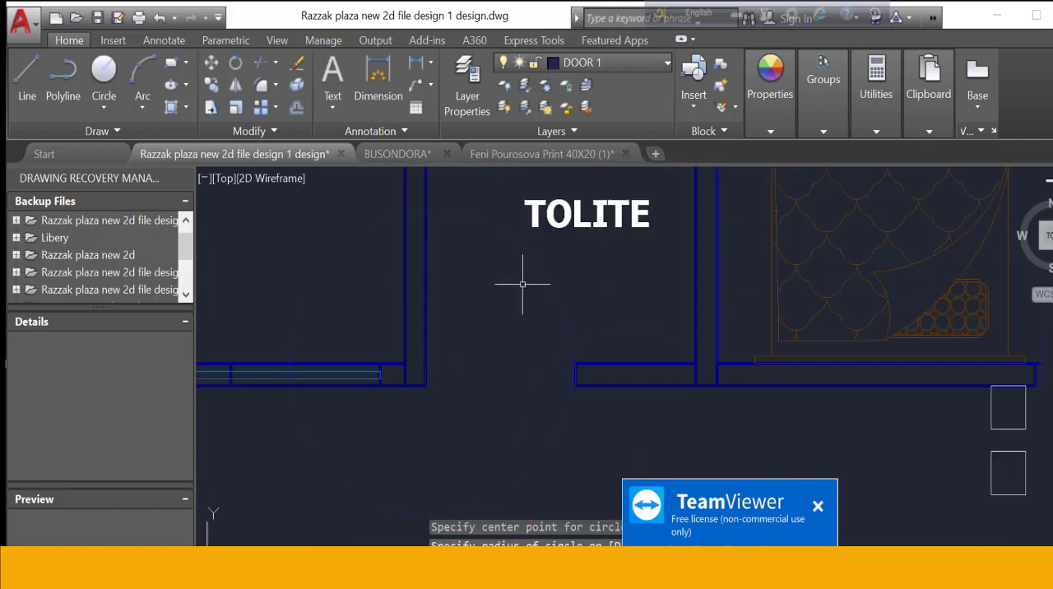
pyautogui.scroll(4, 493, 192)
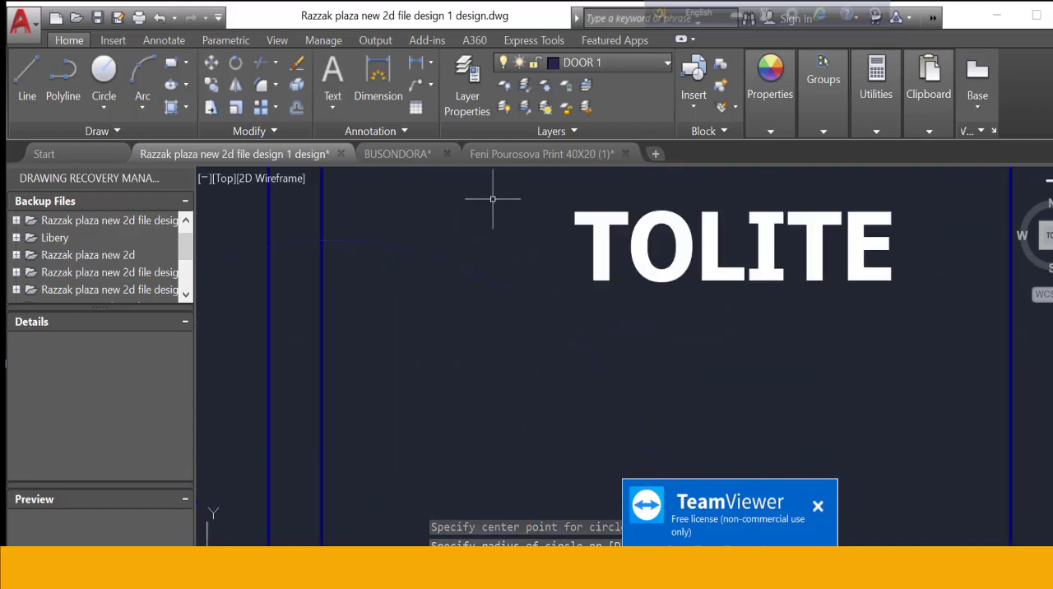
pyautogui.click(333, 306)
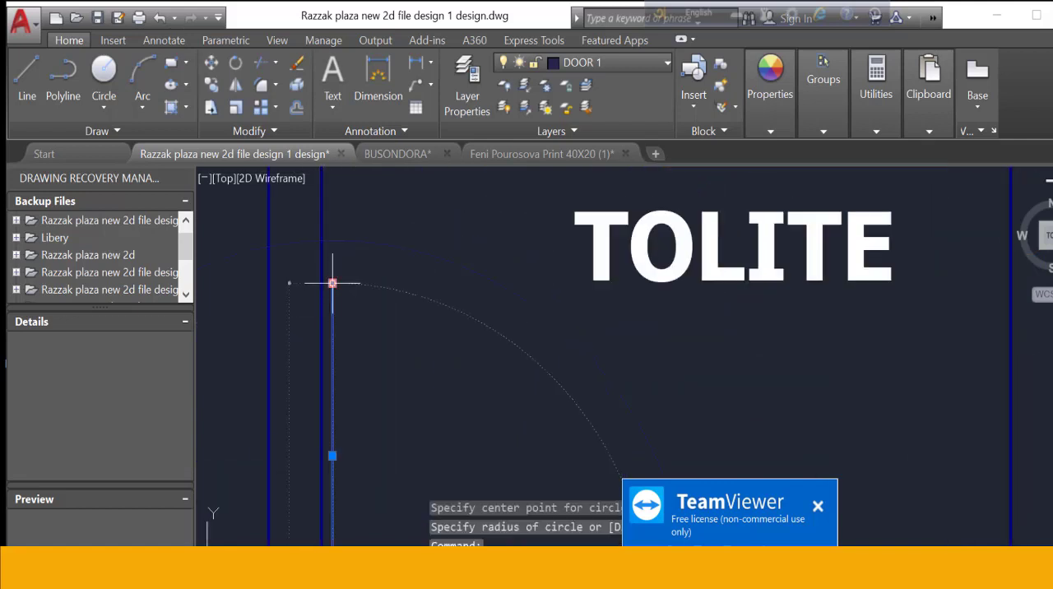
pyautogui.click(332, 283)
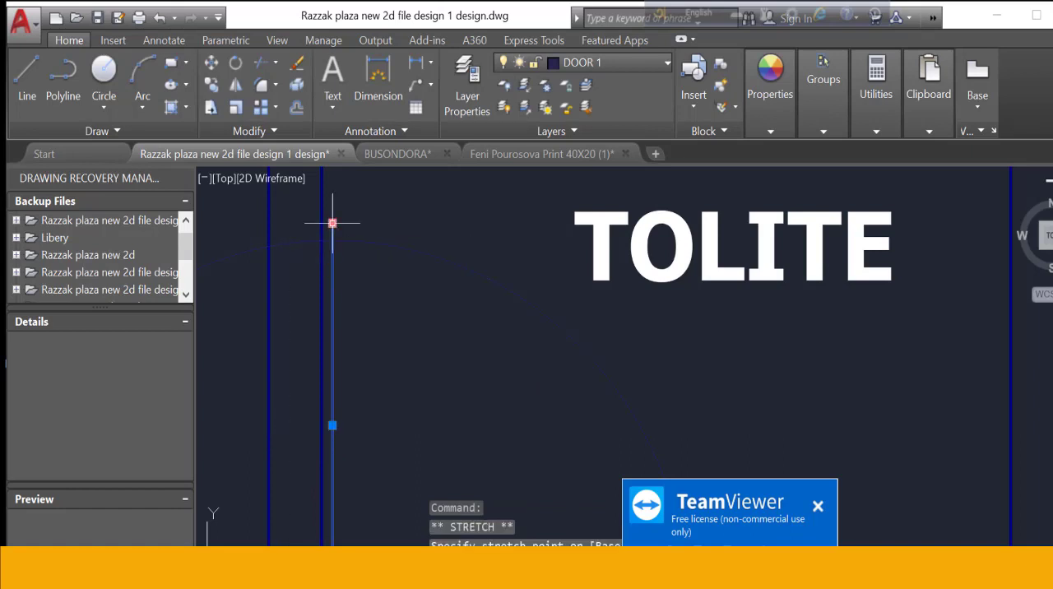
pyautogui.press('Escape')
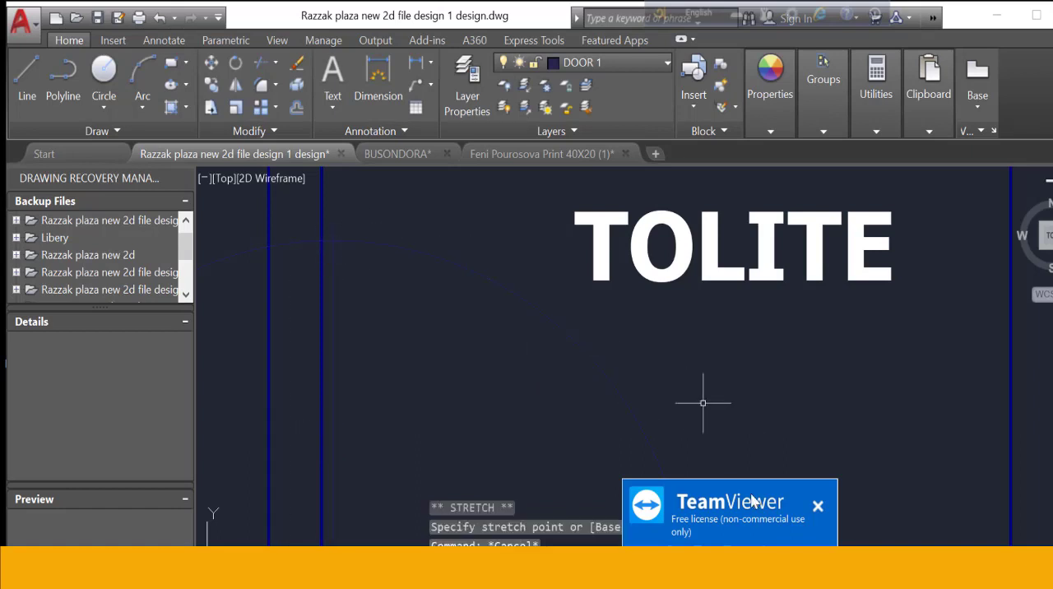
pyautogui.moveTo(772, 500); pyautogui.dragTo(204, 544)
pyautogui.scroll(-6, 381, 370)
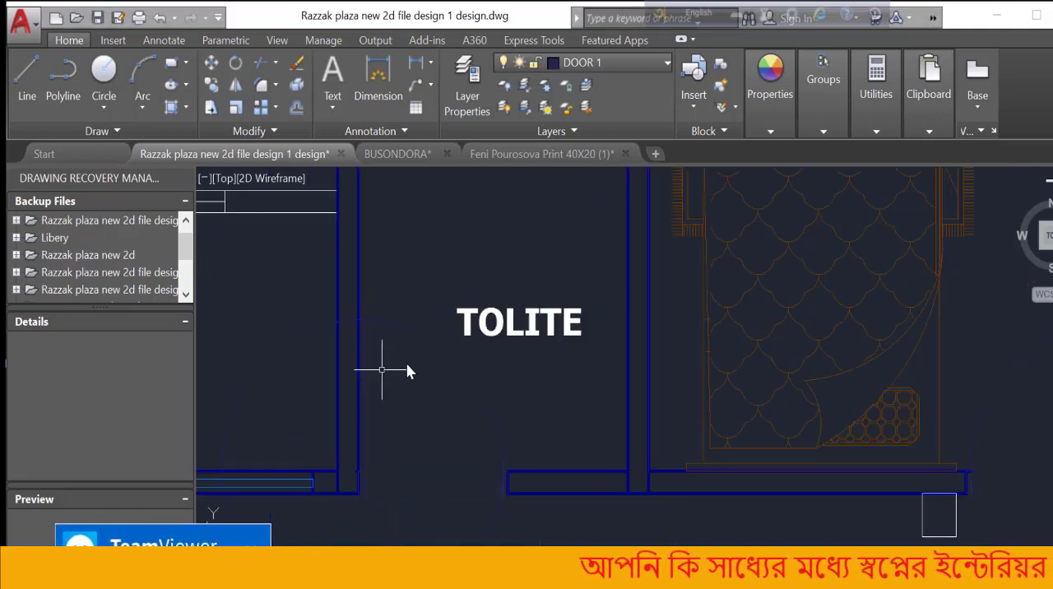
# Trim the leaf line's excess above the circle and the circle's pieces crossing the vertical wall beside the leaf
pyautogui.scroll(4, 394, 374)
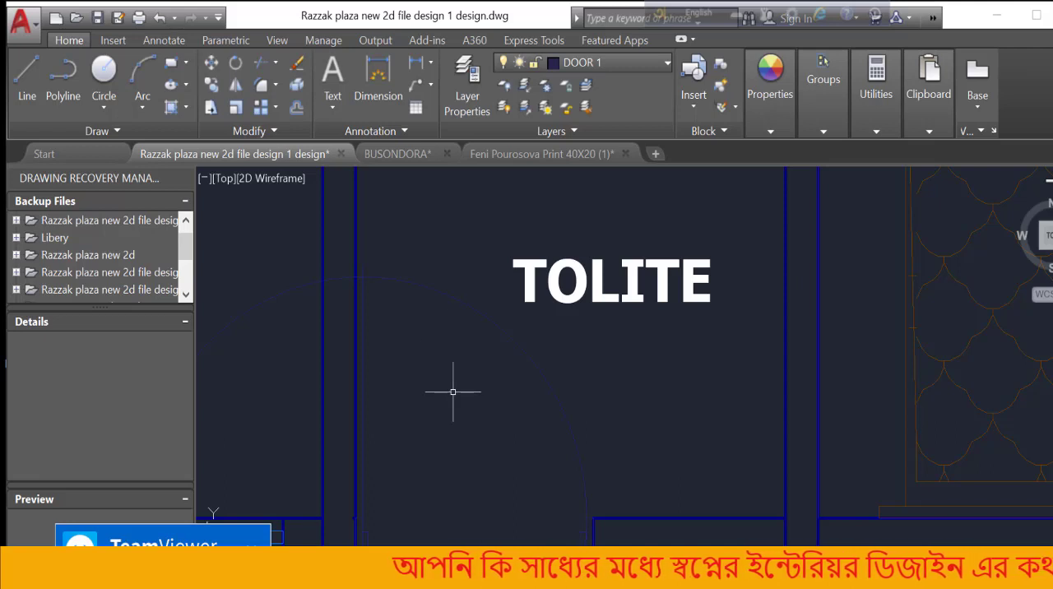
pyautogui.write('tr')
pyautogui.press('Return')
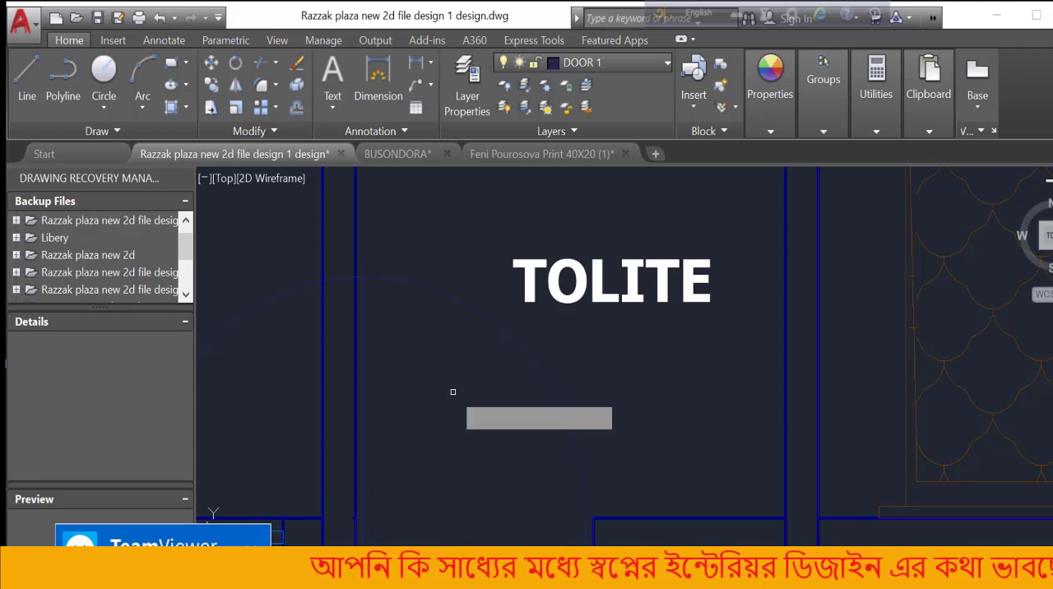
pyautogui.press('Return')
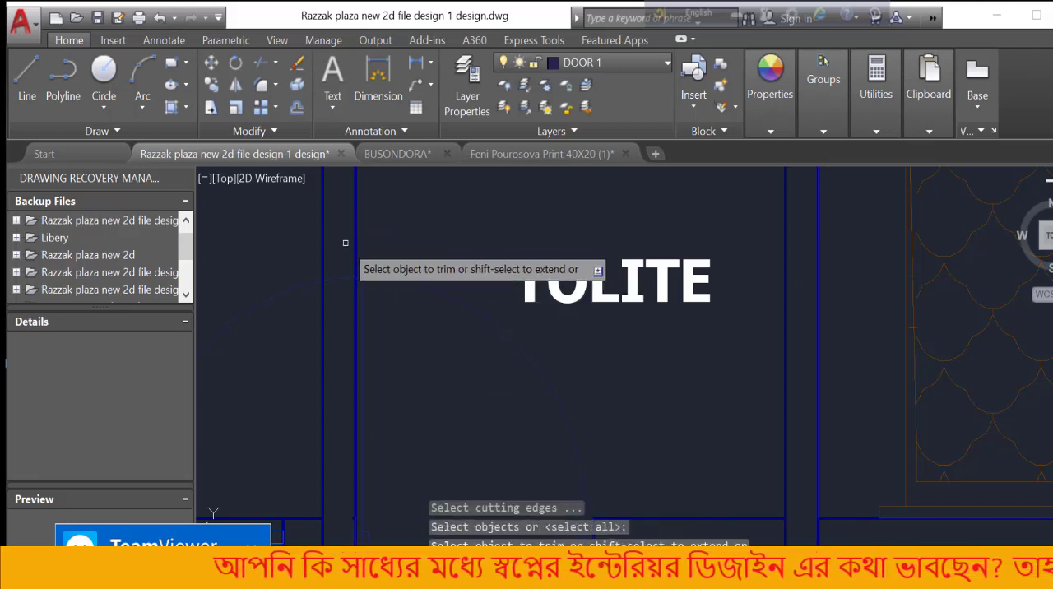
pyautogui.scroll(6, 368, 279)
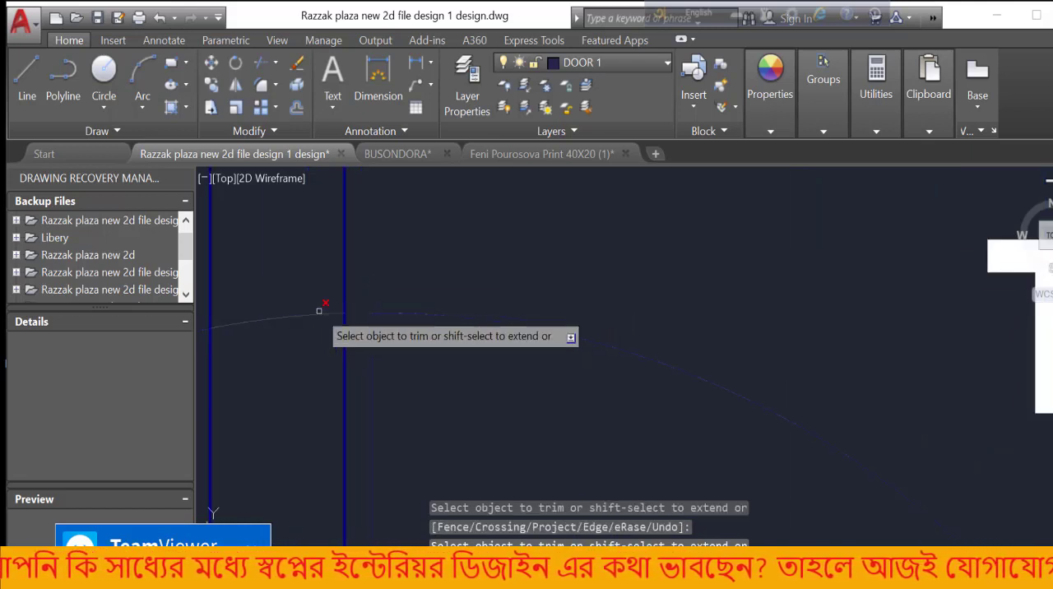
pyautogui.scroll(-3, 442, 259)
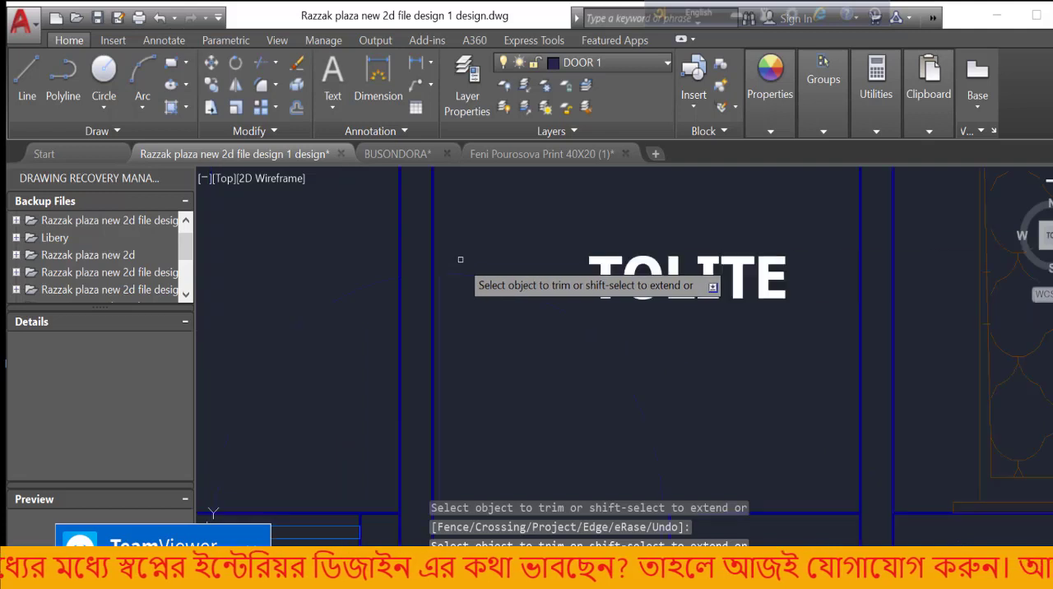
# Trim the rest of the circle outside the toilet, including across the window wall, leaving only the quarter-circle door swing
pyautogui.scroll(-2, 308, 317)
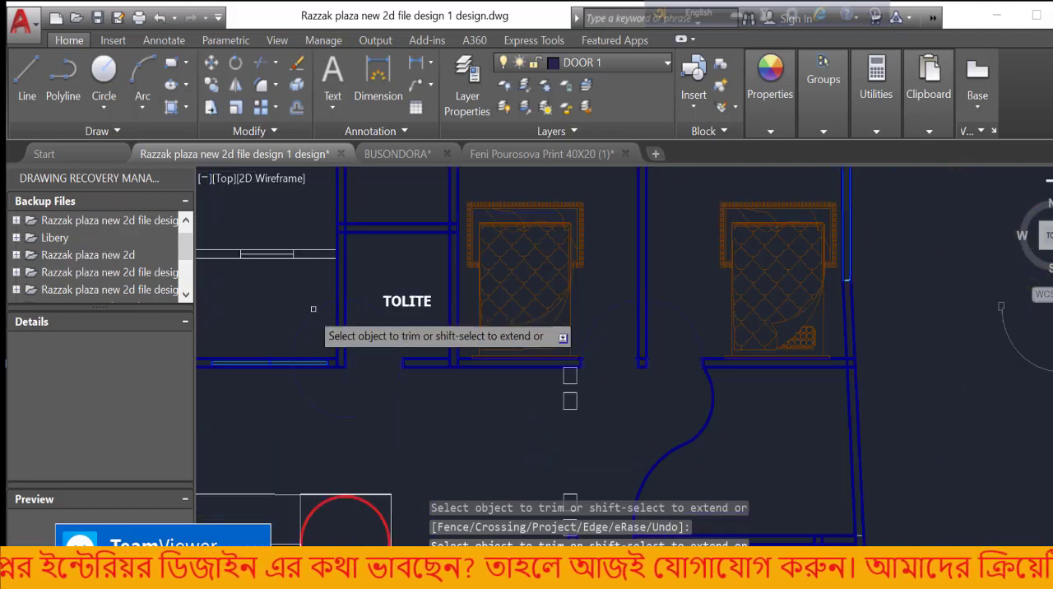
pyautogui.scroll(4, 301, 327)
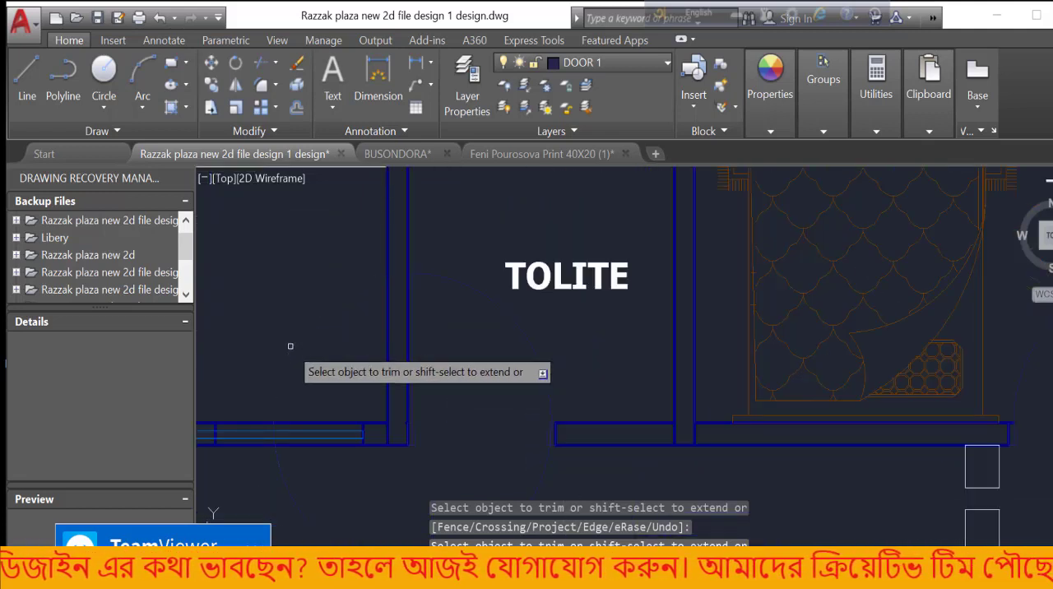
pyautogui.scroll(2, 290, 347)
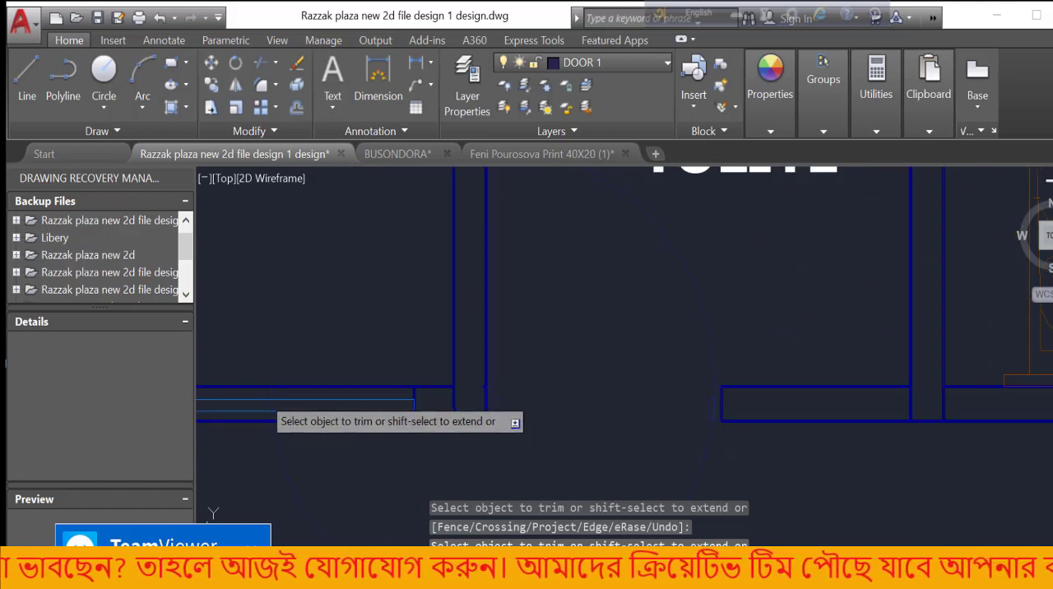
pyautogui.scroll(3, 263, 397)
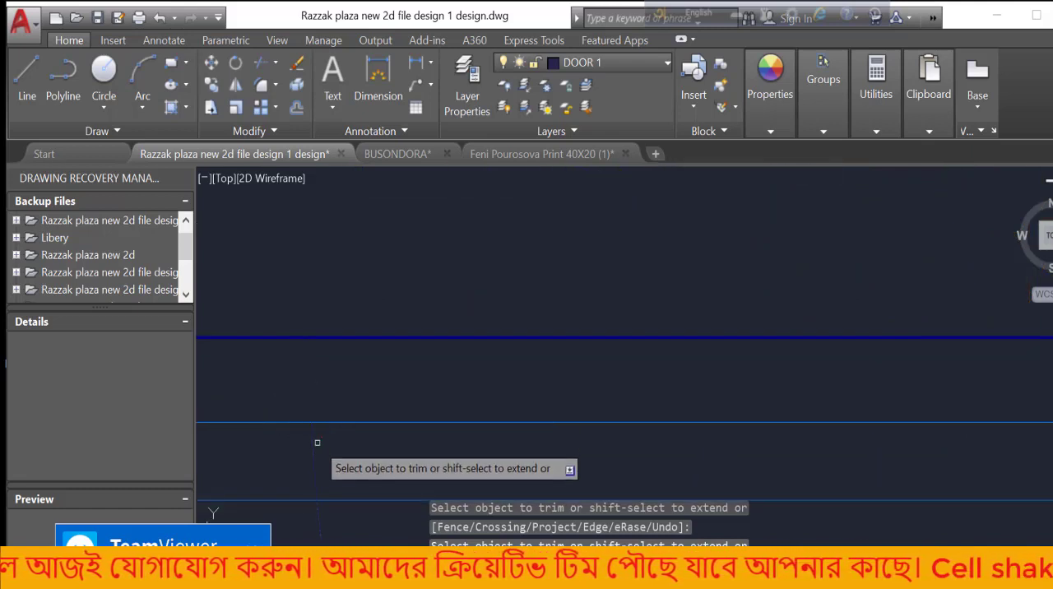
pyautogui.scroll(-4, 335, 346)
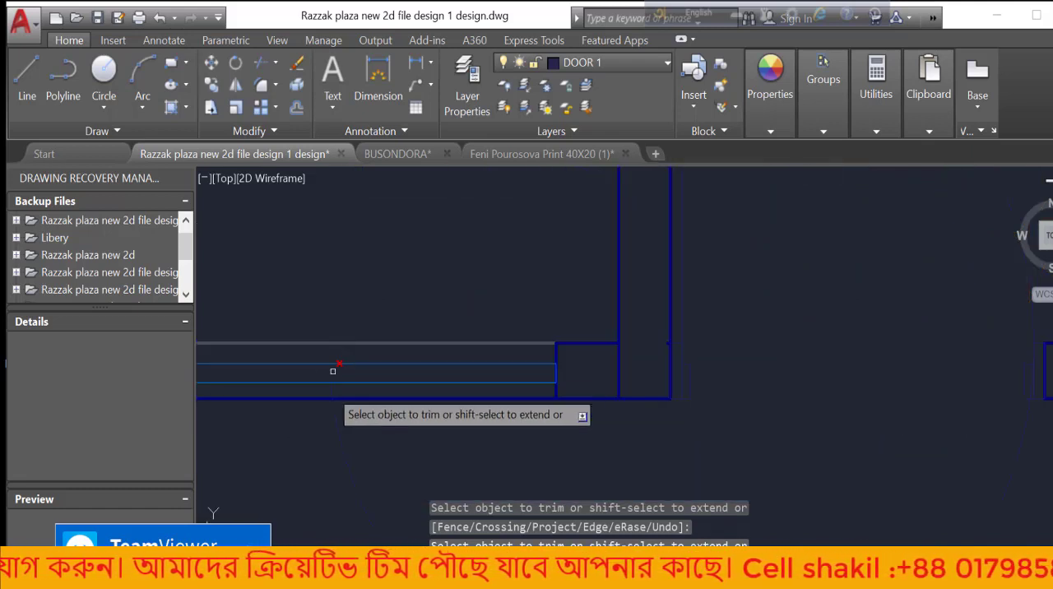
pyautogui.scroll(4, 330, 398)
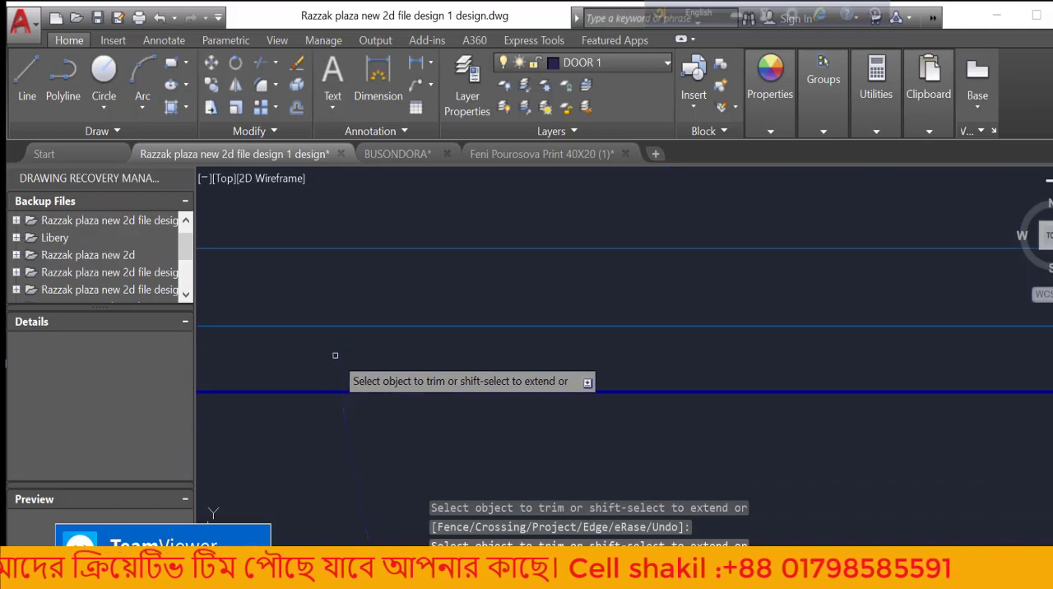
pyautogui.scroll(-2, 329, 359)
pyautogui.scroll(-5, 349, 414)
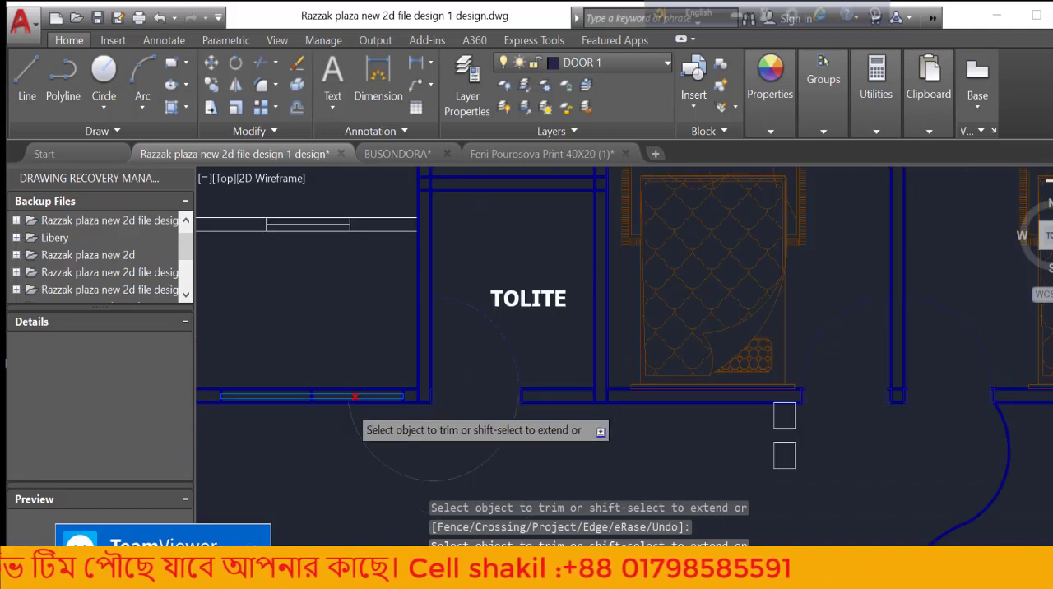
pyautogui.scroll(2, 496, 459)
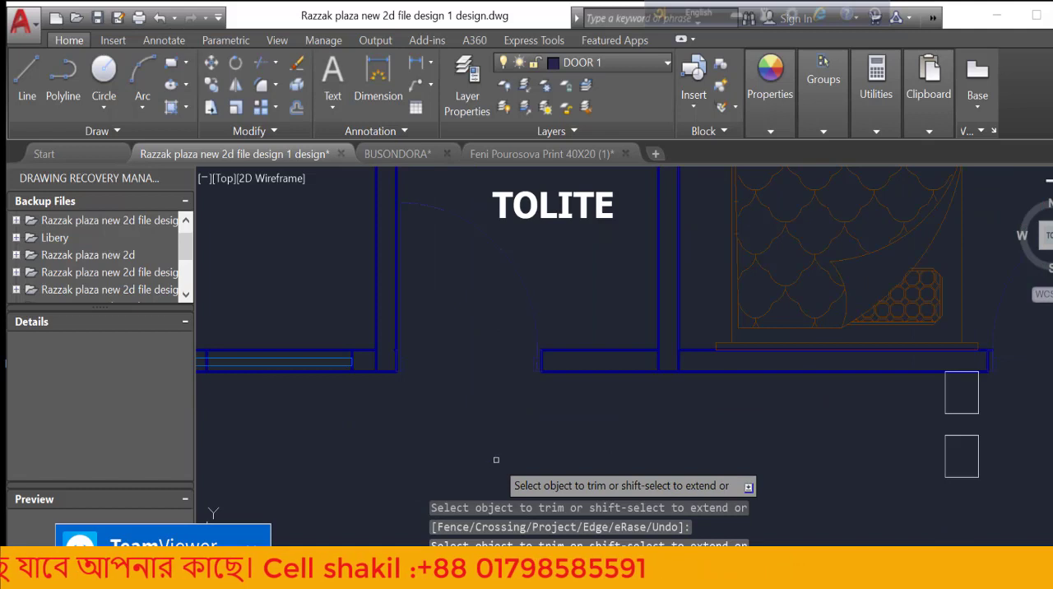
pyautogui.scroll(4, 531, 362)
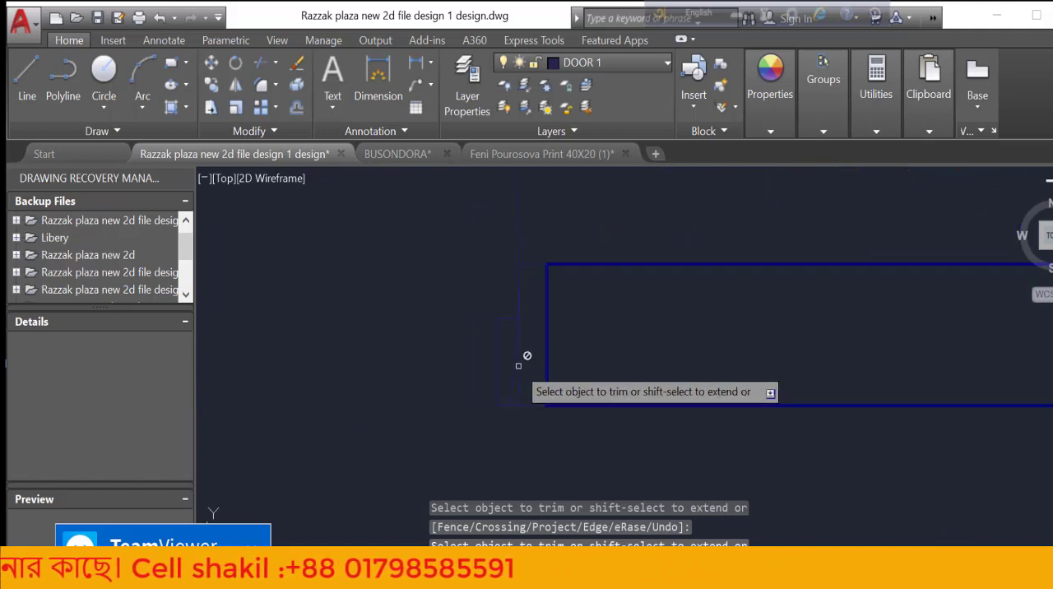
pyautogui.scroll(-3, 530, 436)
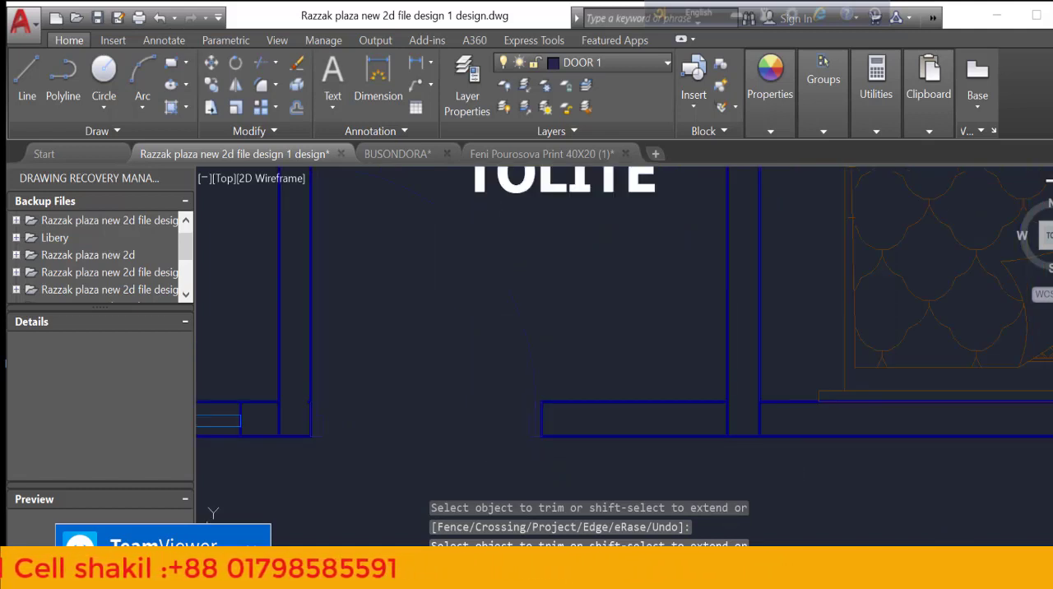
pyautogui.press('Escape')
# Define a block named "door f" from the toilet door's two frame blocks, leaf line and quarter-circle swing
pyautogui.scroll(-4, 539, 446)
pyautogui.scroll(2, 540, 447)
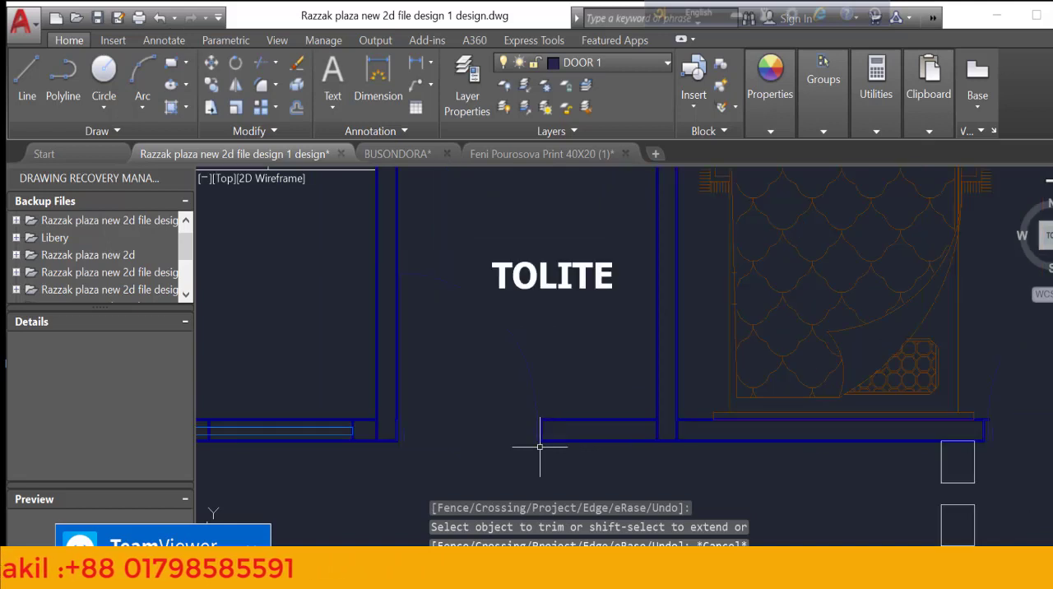
pyautogui.scroll(2, 540, 447)
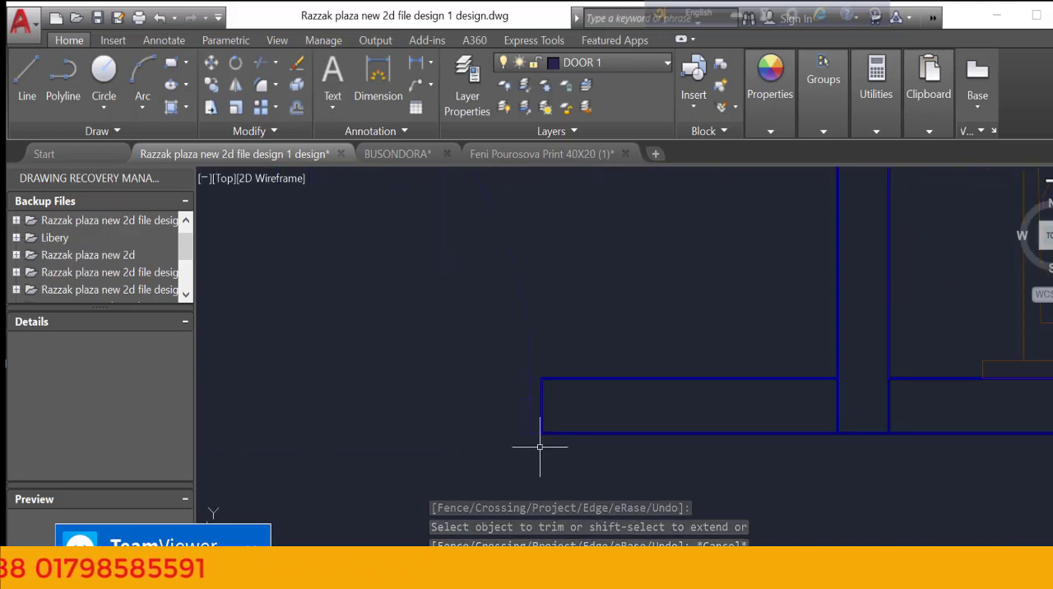
pyautogui.scroll(-2, 540, 446)
pyautogui.scroll(3, 573, 381)
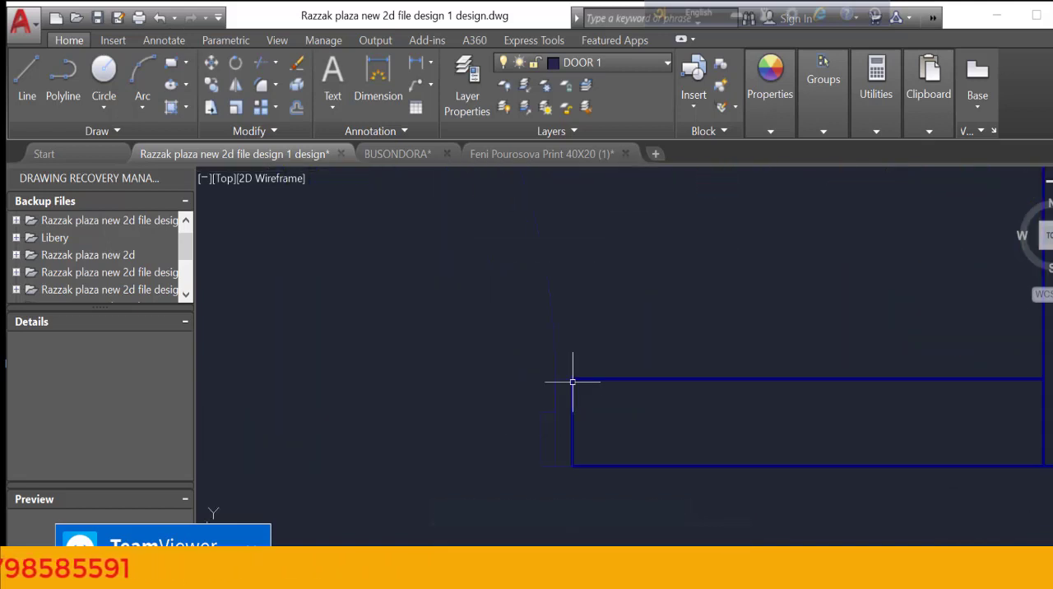
pyautogui.click(565, 359)
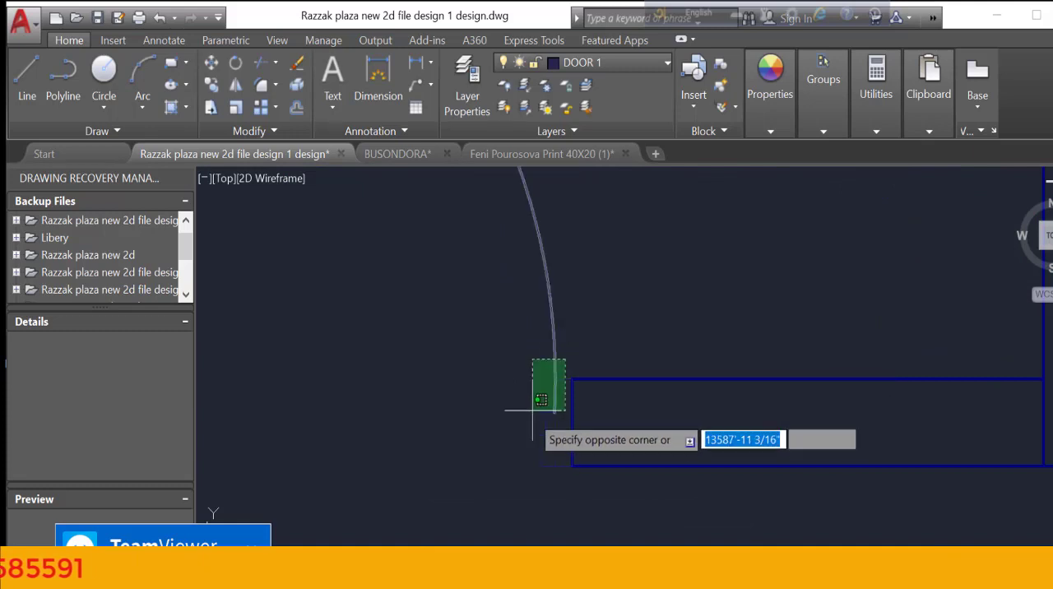
pyautogui.click(529, 458)
pyautogui.scroll(-3, 539, 429)
pyautogui.scroll(-1, 539, 430)
pyautogui.scroll(4, 454, 350)
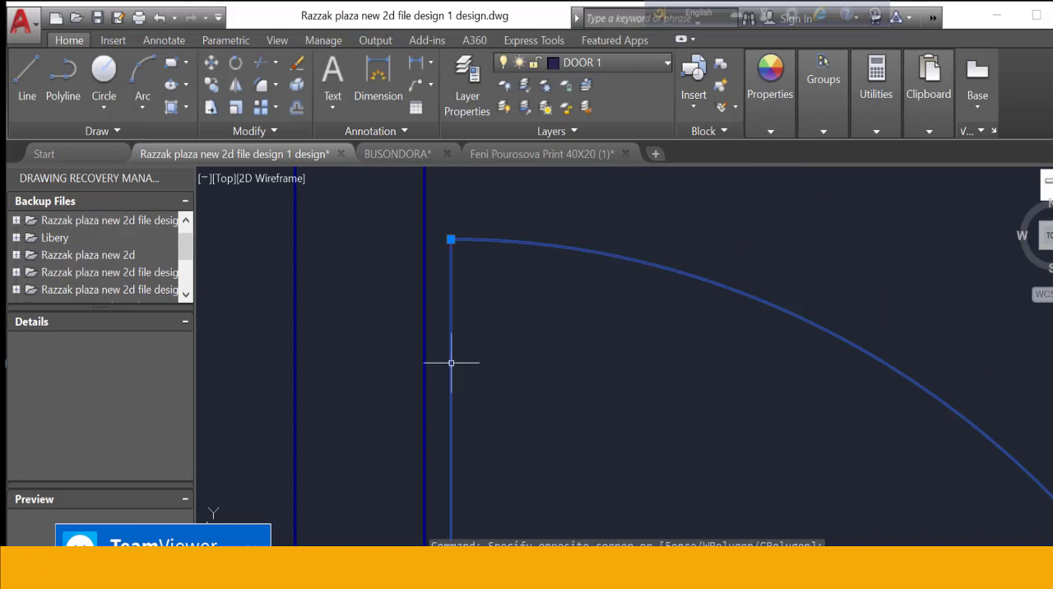
pyautogui.scroll(-5, 451, 362)
pyautogui.scroll(2, 527, 426)
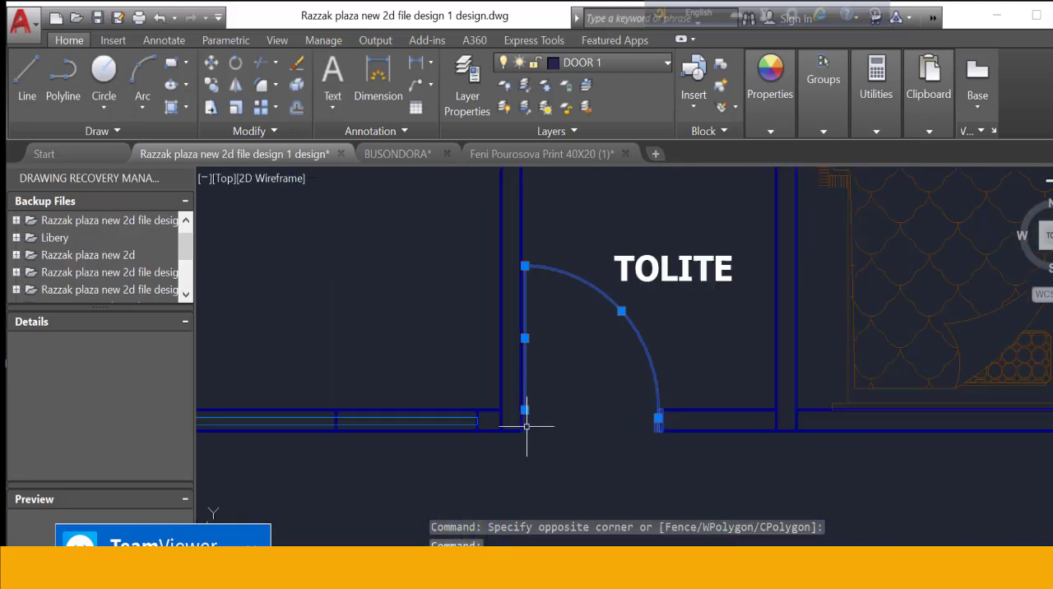
pyautogui.scroll(4, 529, 424)
pyautogui.click(529, 362)
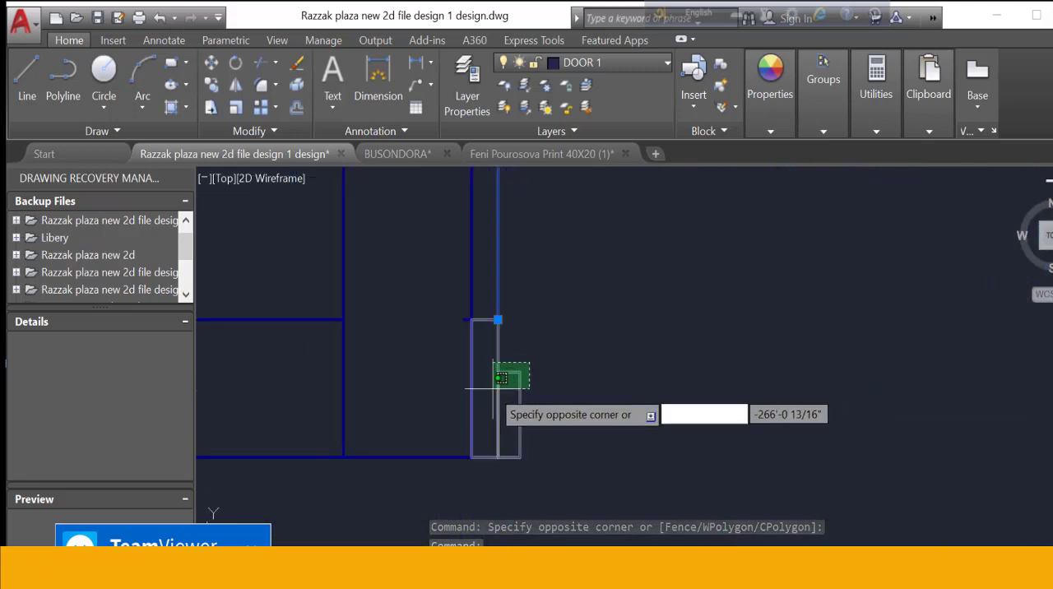
pyautogui.click(494, 385)
pyautogui.scroll(-4, 591, 417)
pyautogui.scroll(2, 646, 393)
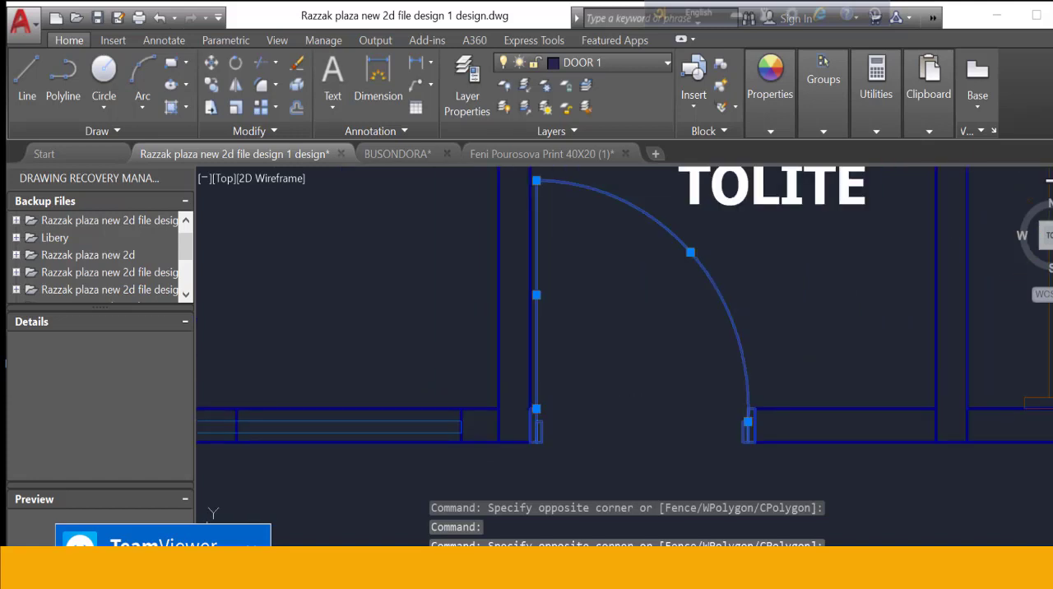
pyautogui.write('b')
pyautogui.press('Return')
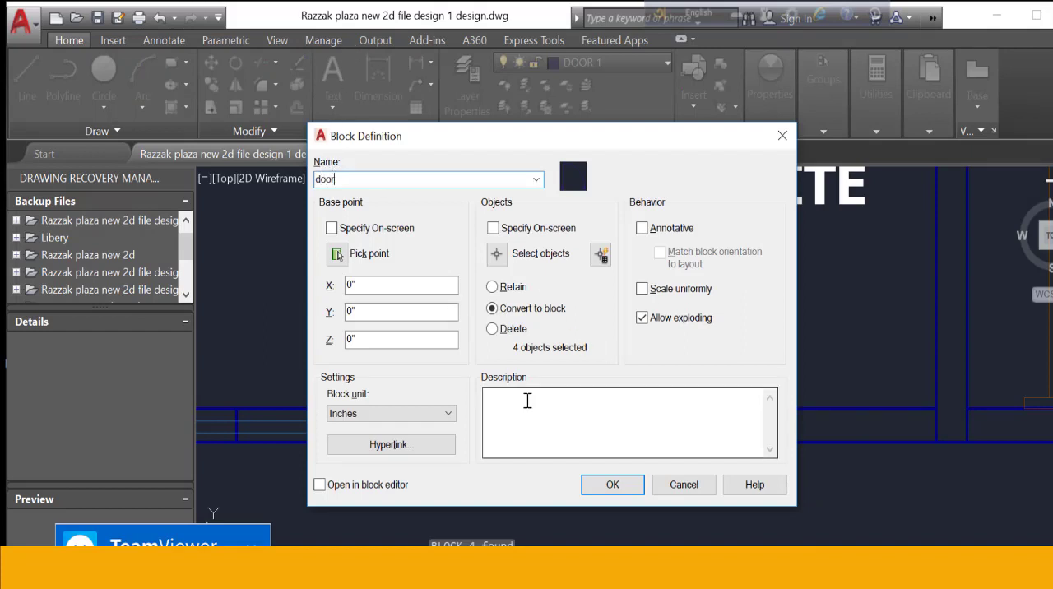
pyautogui.click(599, 484)
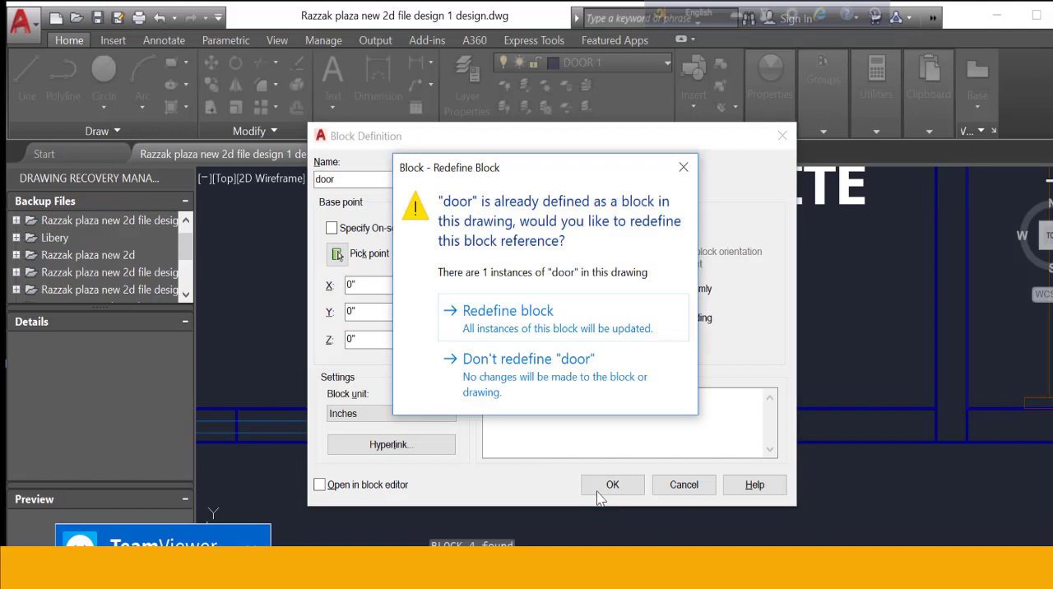
pyautogui.click(683, 169)
pyautogui.doubleClick(404, 185)
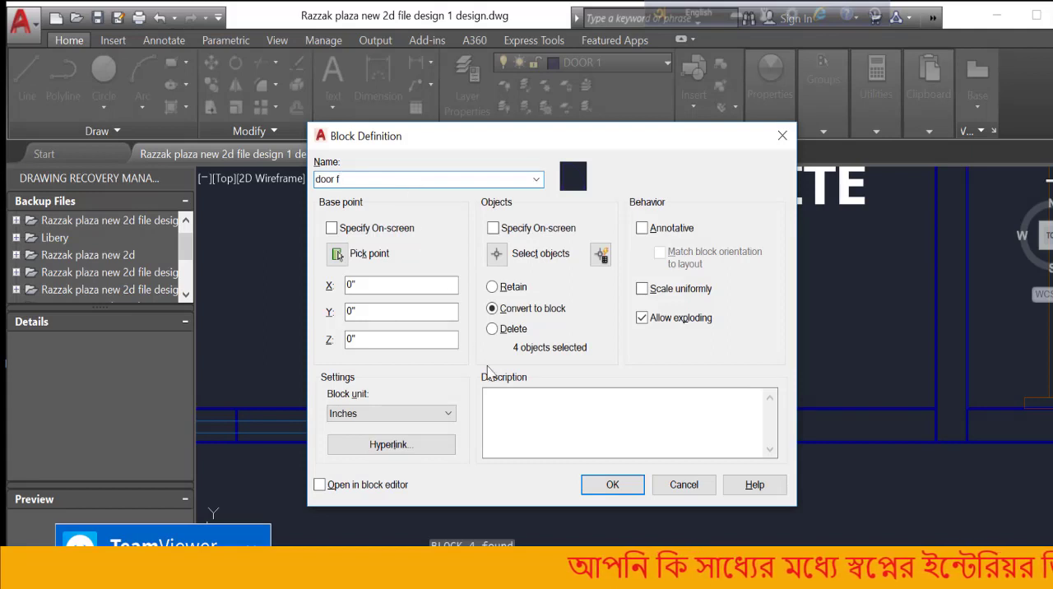
pyautogui.click(612, 485)
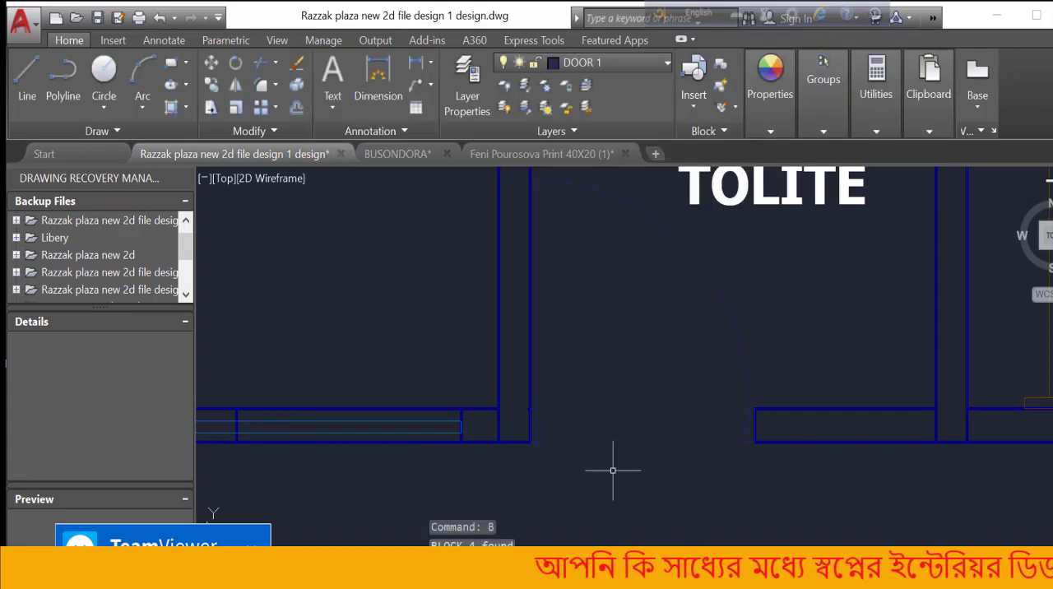
# Examine the toilet door within the surrounding floor plan, along with the bedrooms and the spare door symbol outside the building
pyautogui.scroll(-3, 738, 345)
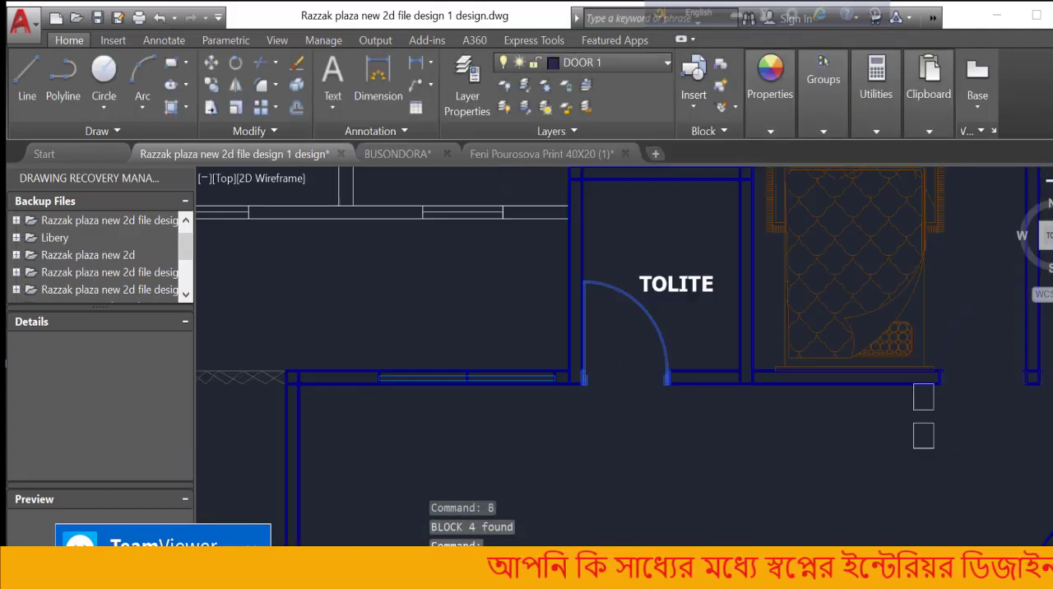
pyautogui.scroll(3, 613, 344)
pyautogui.scroll(-3, 614, 344)
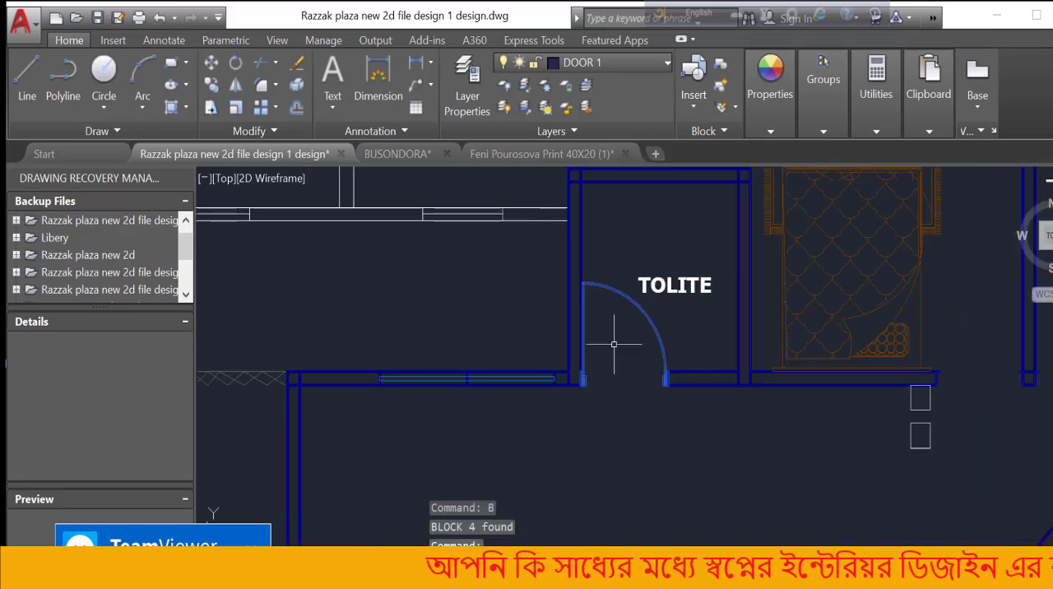
pyautogui.scroll(-4, 614, 344)
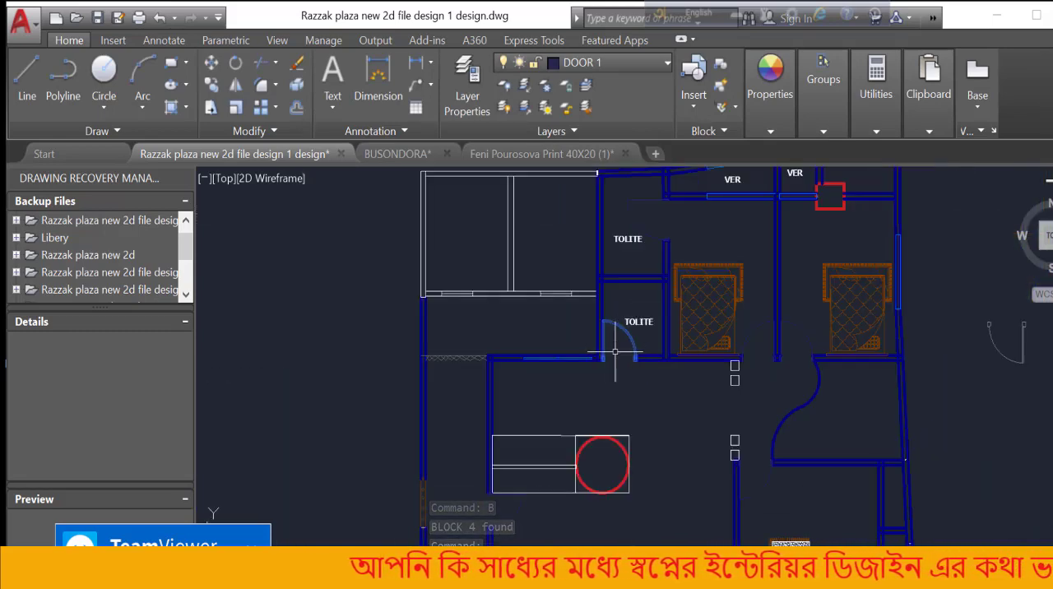
pyautogui.scroll(-3, 613, 352)
pyautogui.scroll(7, 781, 281)
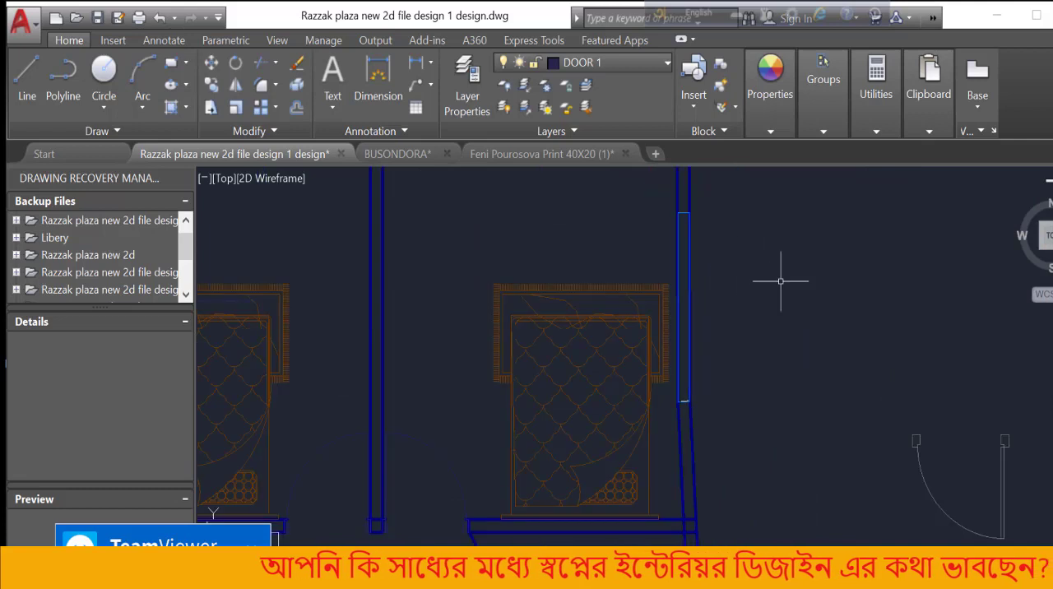
pyautogui.scroll(2, 717, 263)
pyautogui.scroll(-2, 526, 239)
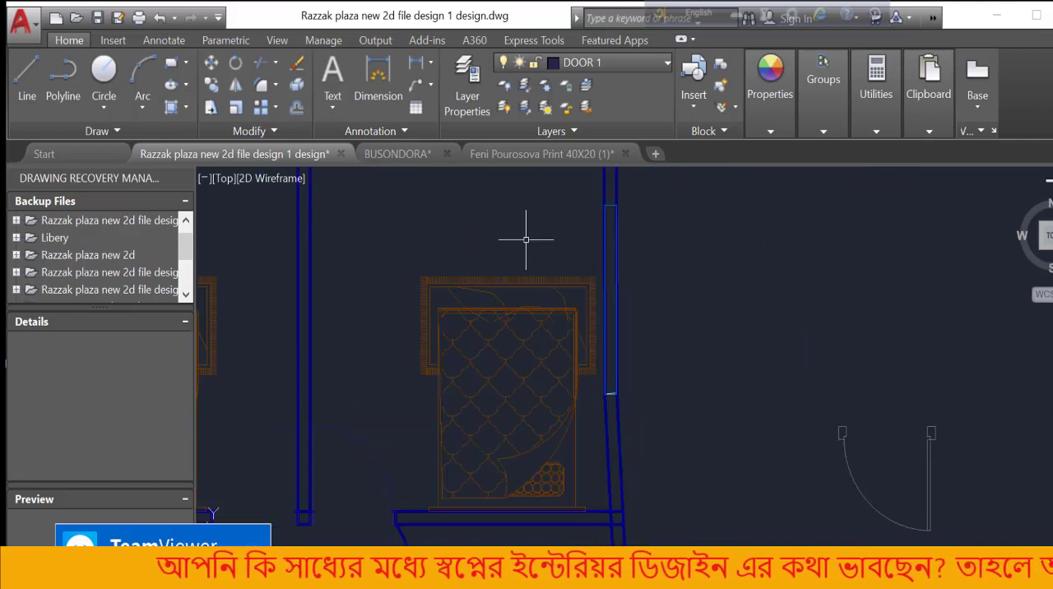
# Switch to the Feni Pourosova Print 40X20 (1) drawing and delete the W1 window lines in the outer side wall of the 3.01mX2.95m bedroom
pyautogui.click(509, 149)
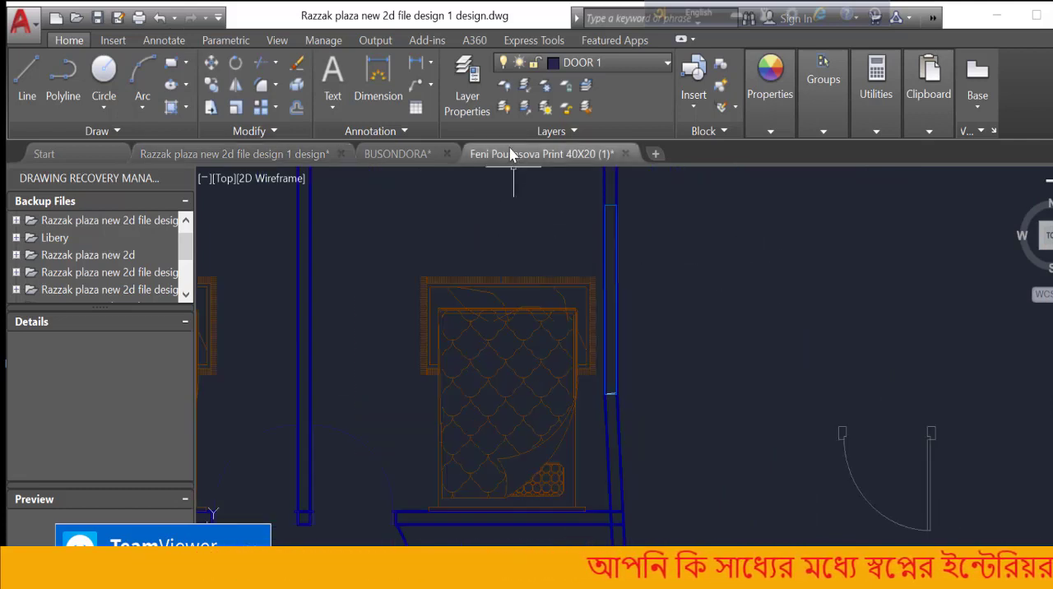
pyautogui.scroll(-5, 613, 325)
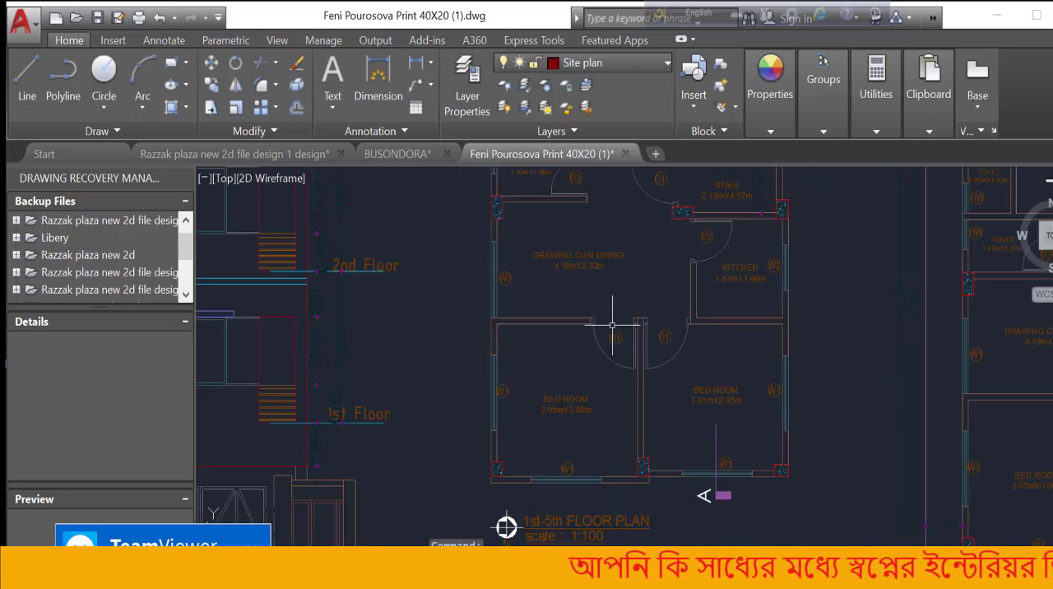
pyautogui.scroll(7, 725, 355)
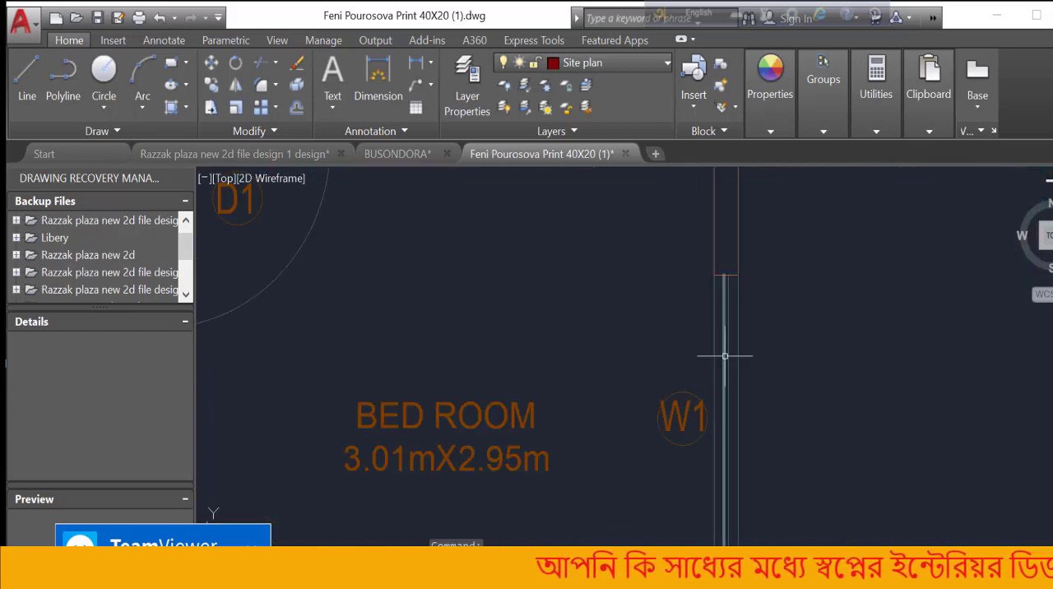
pyautogui.click(760, 320)
pyautogui.click(688, 328)
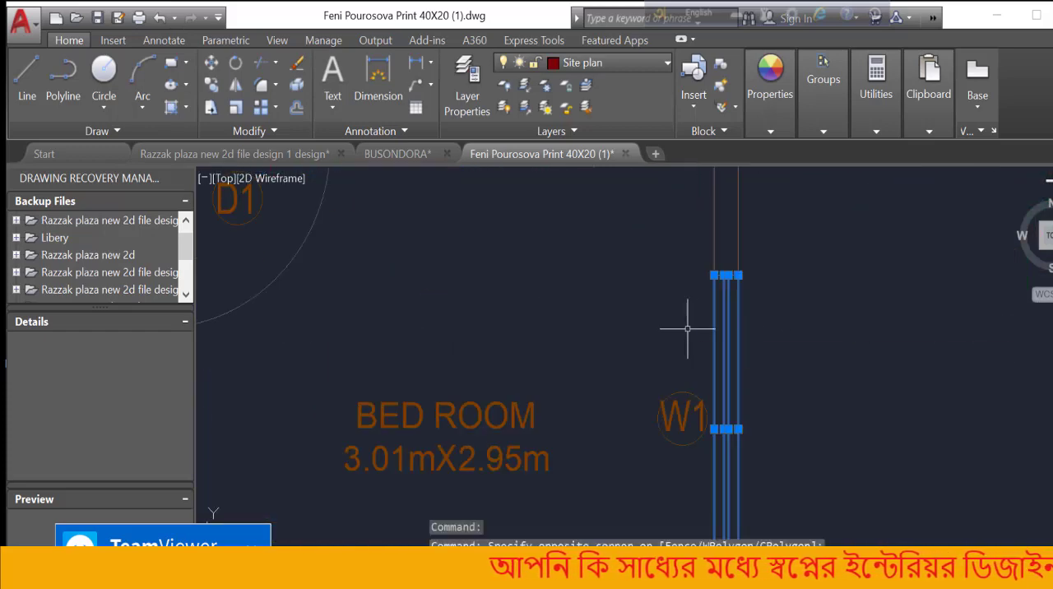
pyautogui.press('Delete')
pyautogui.scroll(-4, 681, 312)
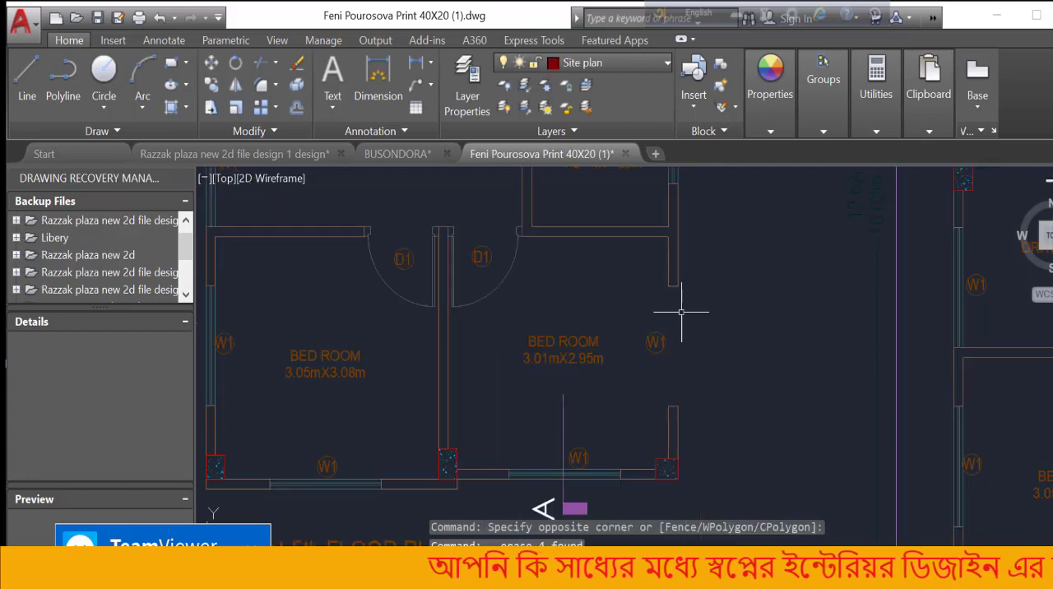
# Draw a vertical line along the outer face of the emptied window opening, from the upper wall end's corner to the lower one's
pyautogui.scroll(2, 688, 387)
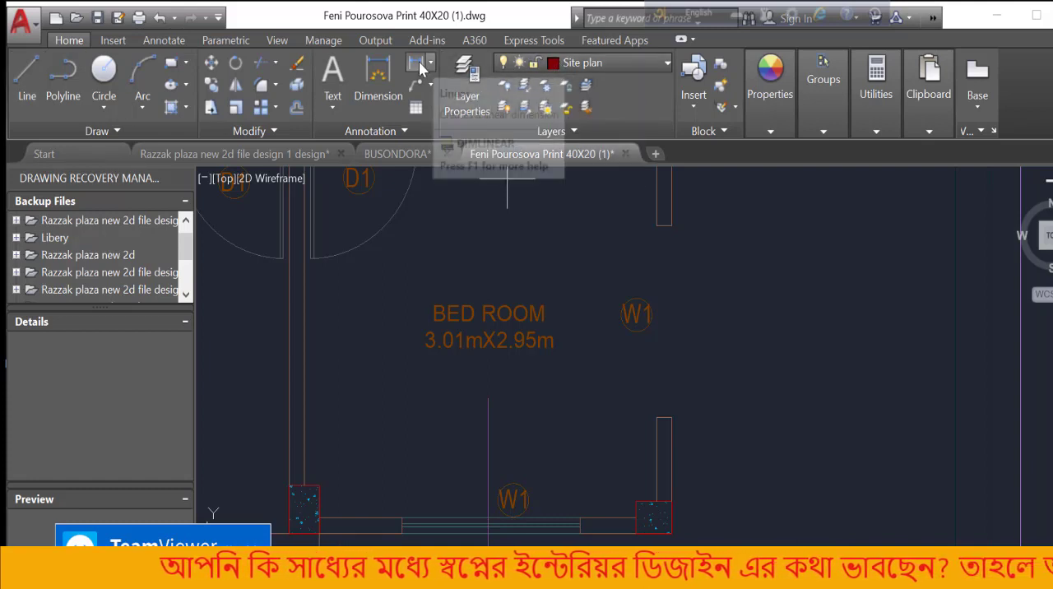
pyautogui.click(772, 134)
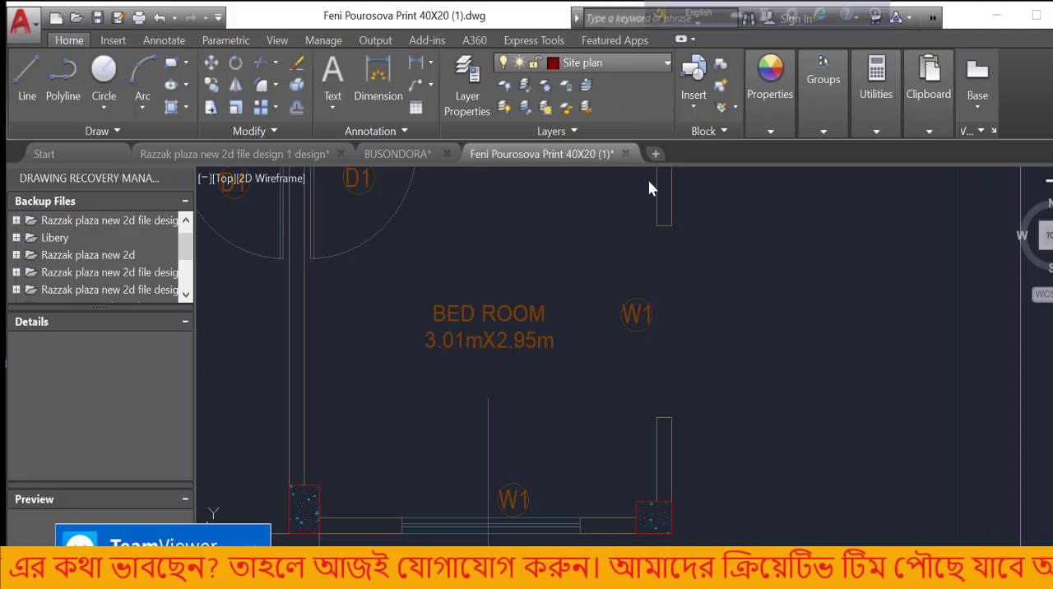
pyautogui.scroll(3, 684, 272)
pyautogui.write('l')
pyautogui.press('Return')
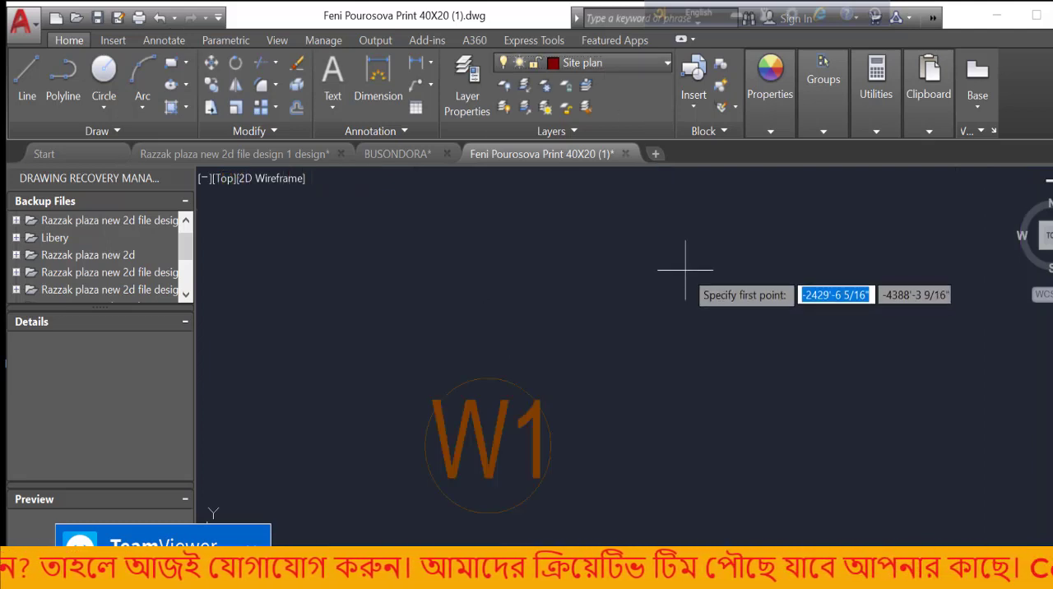
pyautogui.scroll(-2, 686, 266)
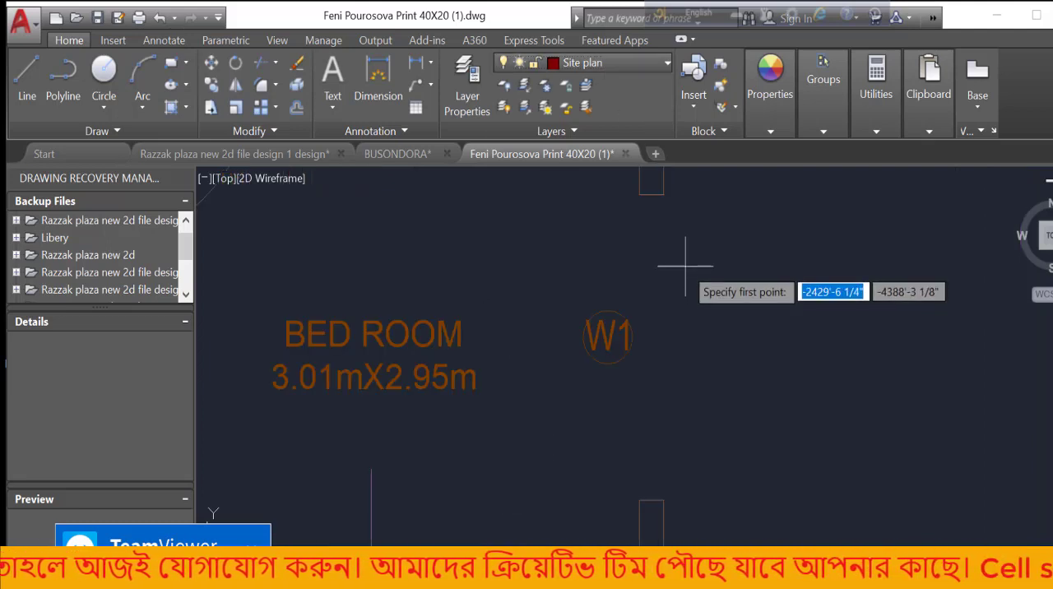
pyautogui.click(663, 195)
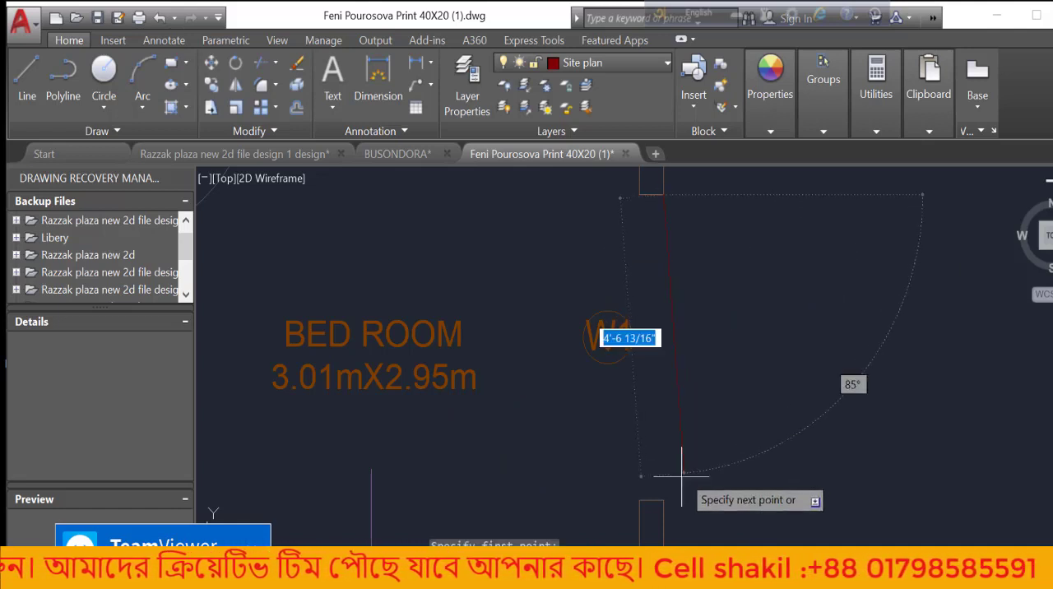
pyautogui.click(664, 499)
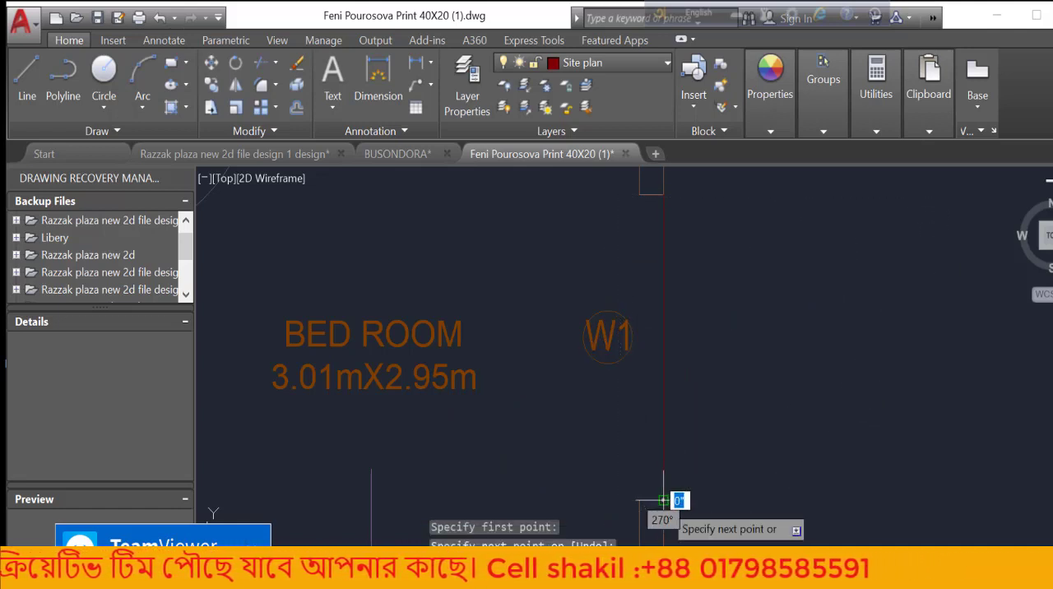
pyautogui.press('Escape')
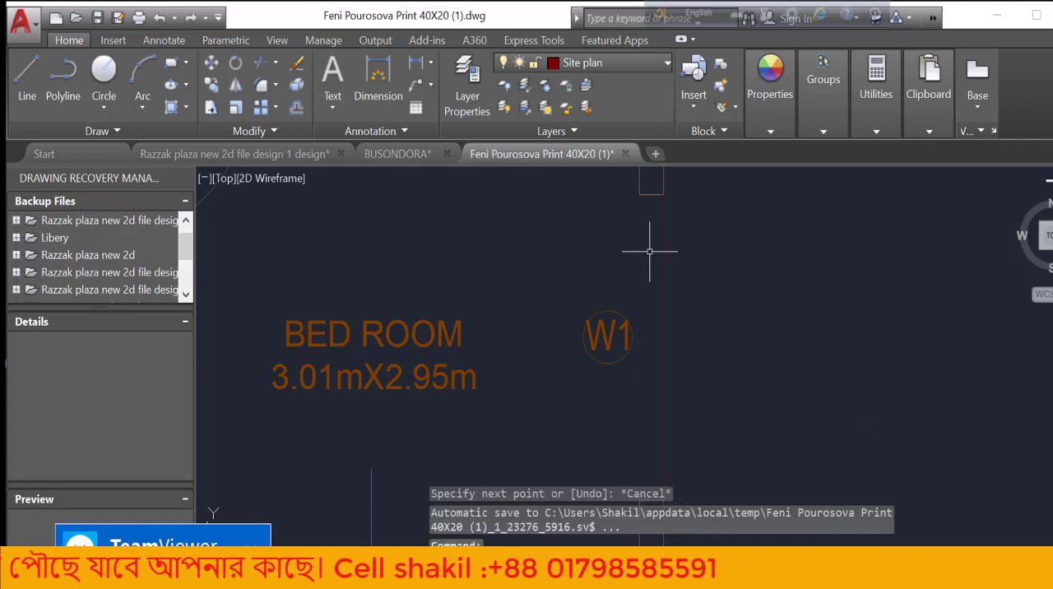
# Move the W1 text and its circle from beside the window opening to just above the BED ROOM label
pyautogui.click(637, 302)
pyautogui.click(567, 380)
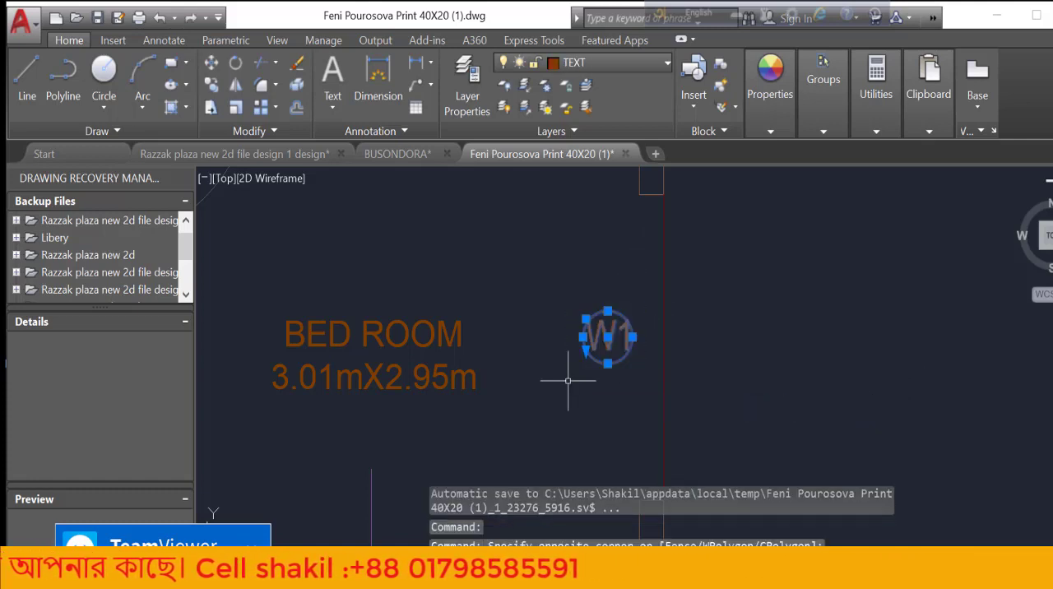
pyautogui.press('Return')
pyautogui.click(619, 344)
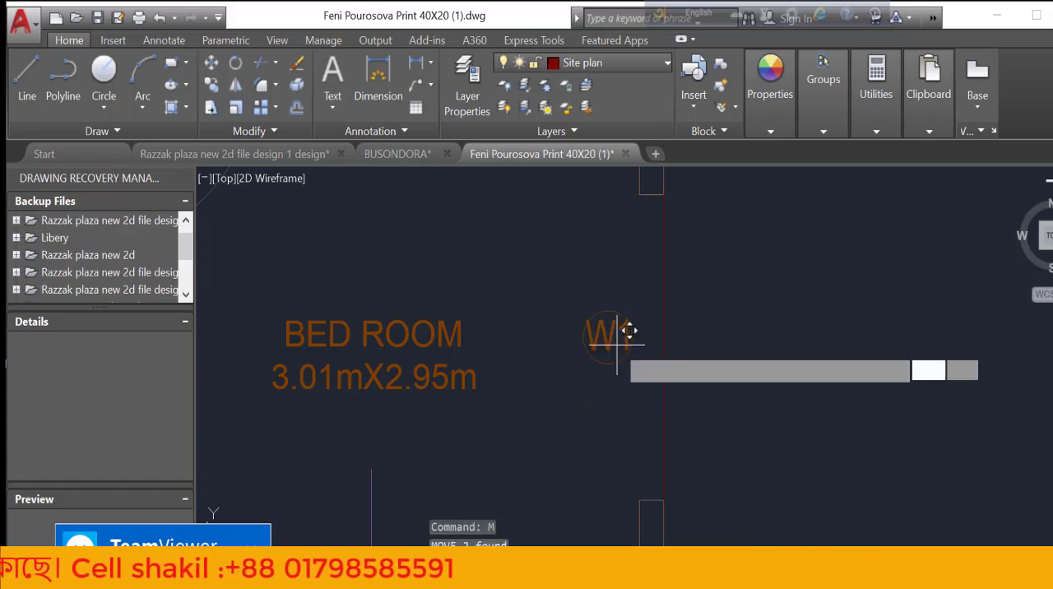
pyautogui.click(422, 263)
pyautogui.press('Escape')
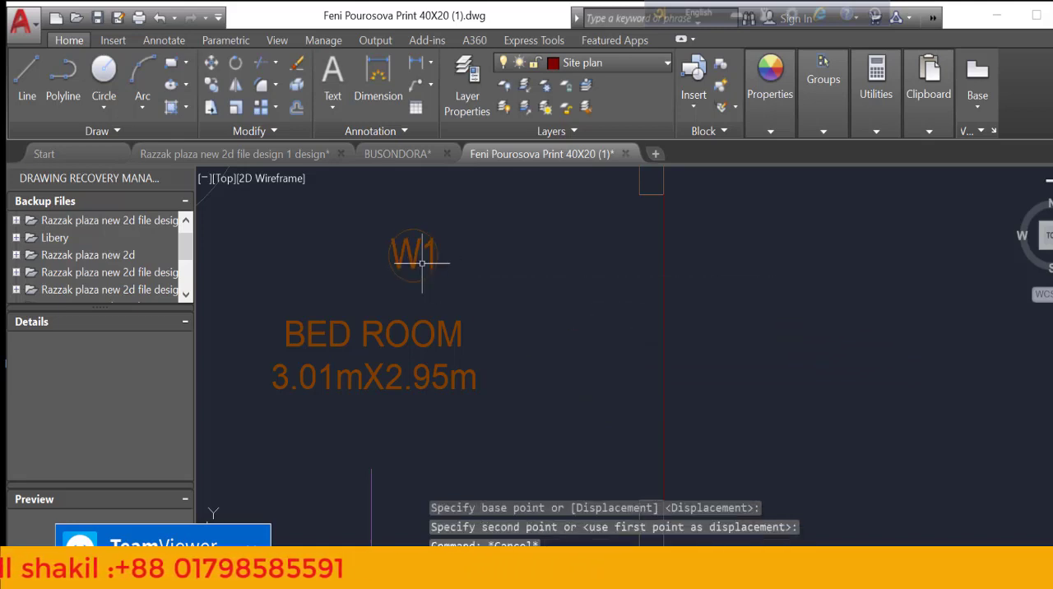
# Draw a vertical line along the inner face of the window opening, from the upper wall end's corner to the lower one's
pyautogui.scroll(-2, 493, 294)
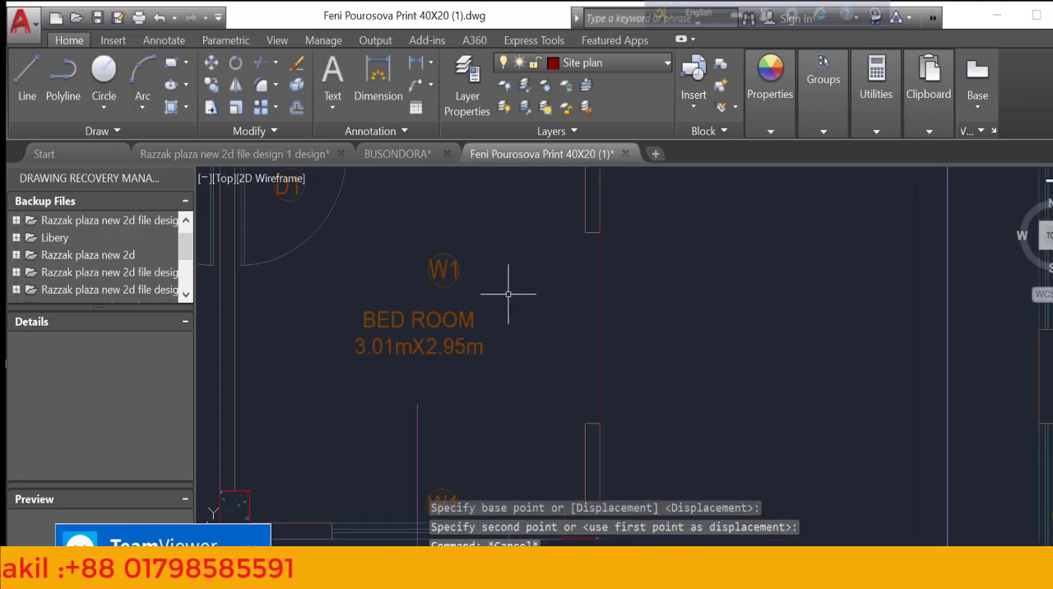
pyautogui.click(23, 73)
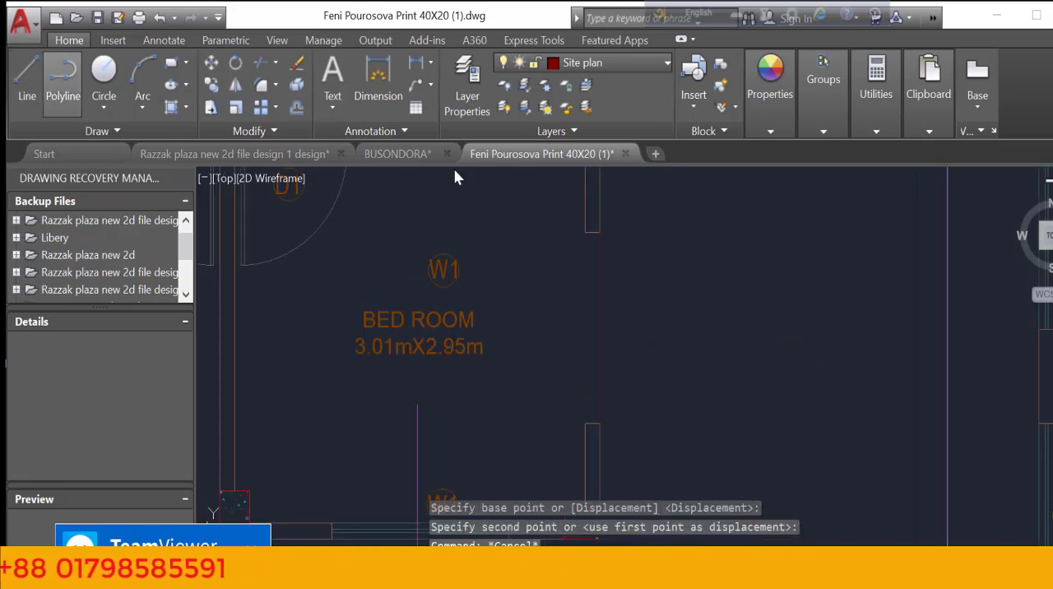
pyautogui.click(591, 233)
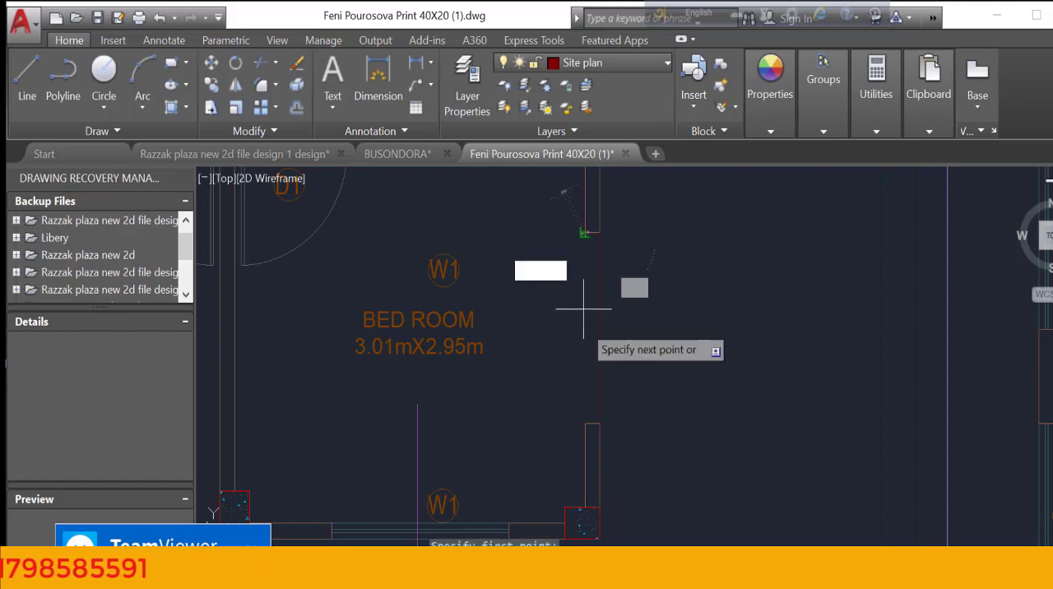
pyautogui.click(585, 424)
# Continue the line across to the lower wall end's midpoint and up the opening's centre to the upper wall end's midpoint
pyautogui.scroll(4, 593, 424)
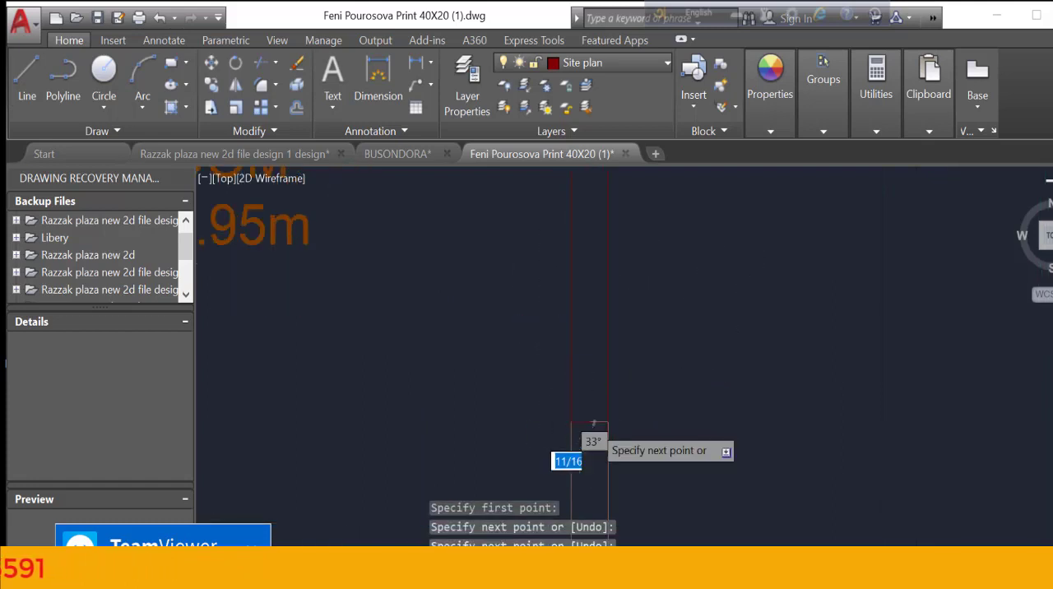
pyautogui.scroll(-4, 585, 432)
pyautogui.scroll(4, 592, 246)
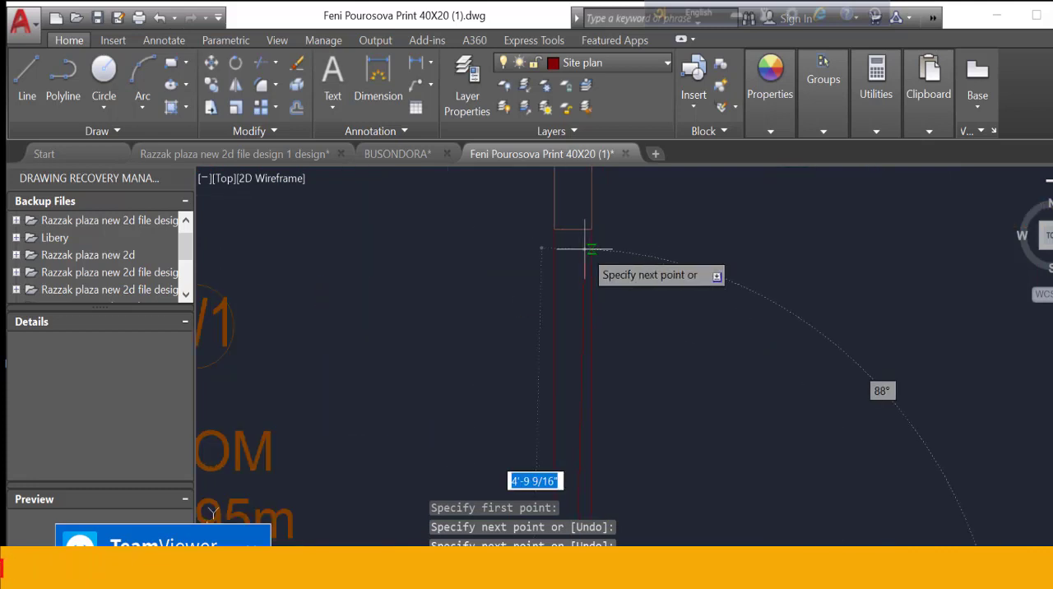
pyautogui.click(573, 229)
pyautogui.press('Return')
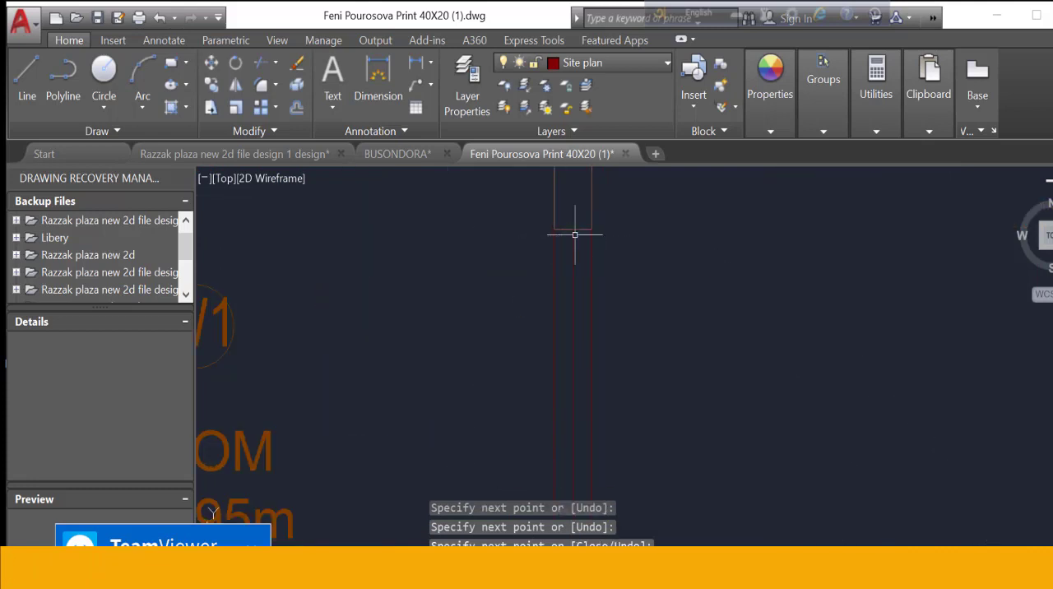
# Match the properties of the kitchen's W2 window line onto the three new window lines in the 3.01mX2.95m bedroom's side wall
pyautogui.scroll(-5, 618, 272)
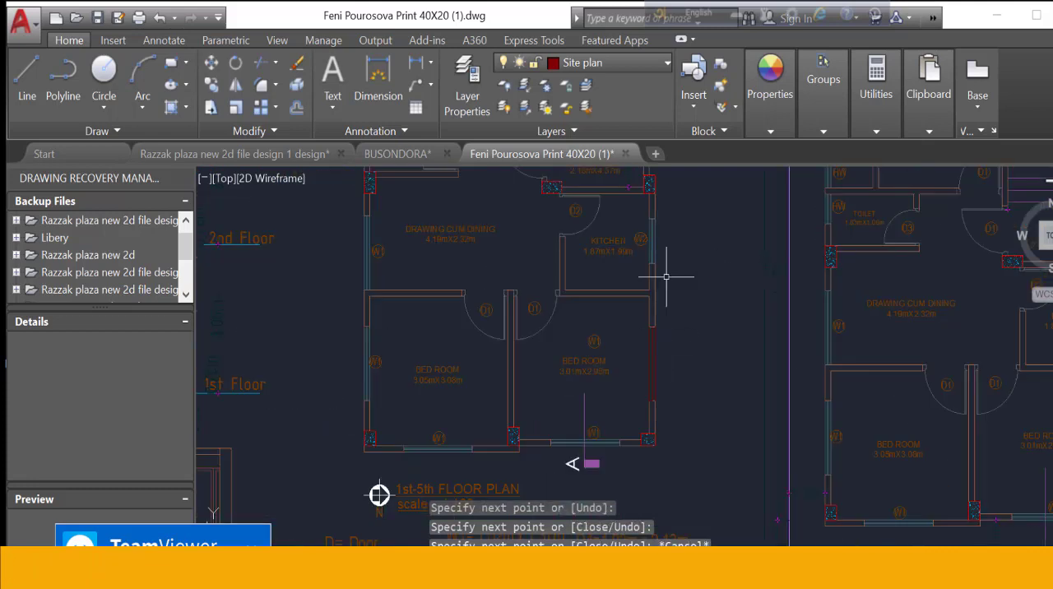
pyautogui.scroll(5, 652, 232)
pyautogui.scroll(-4, 653, 232)
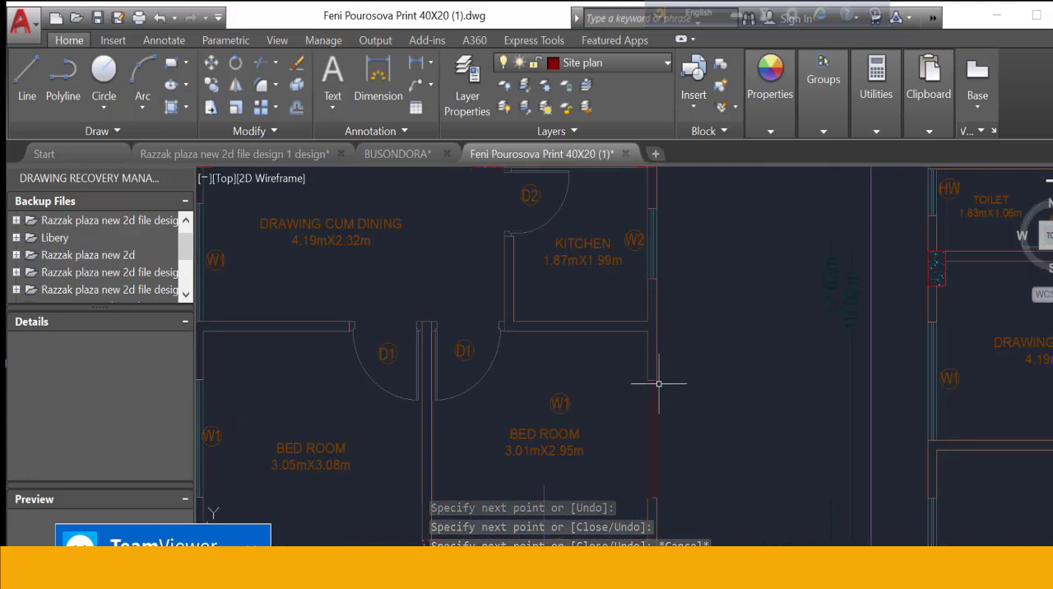
pyautogui.scroll(3, 660, 396)
pyautogui.write('m')
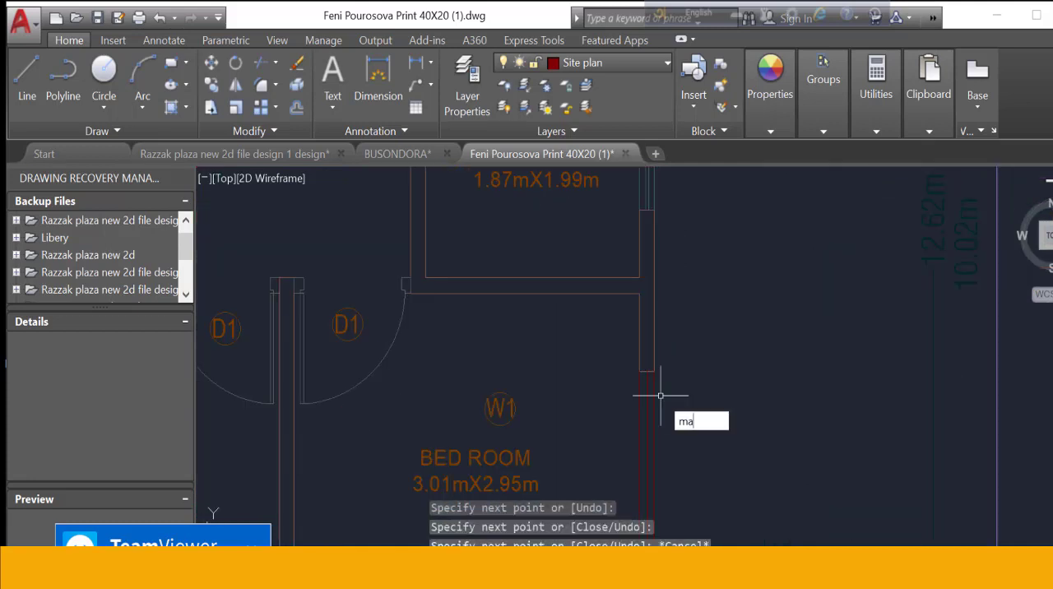
pyautogui.write('a')
pyautogui.press('Return')
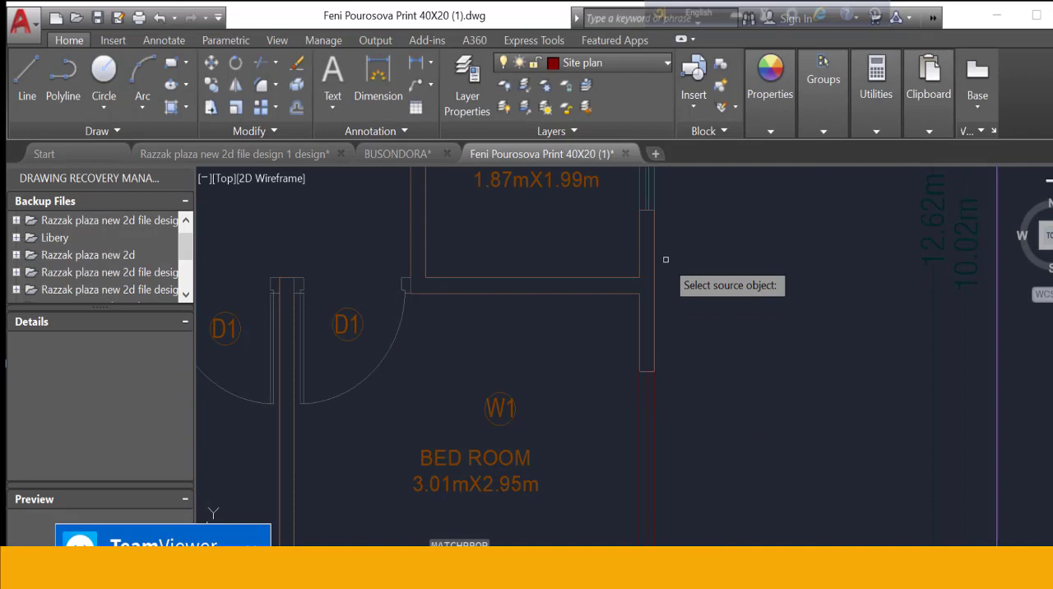
pyautogui.click(656, 209)
pyautogui.click(673, 419)
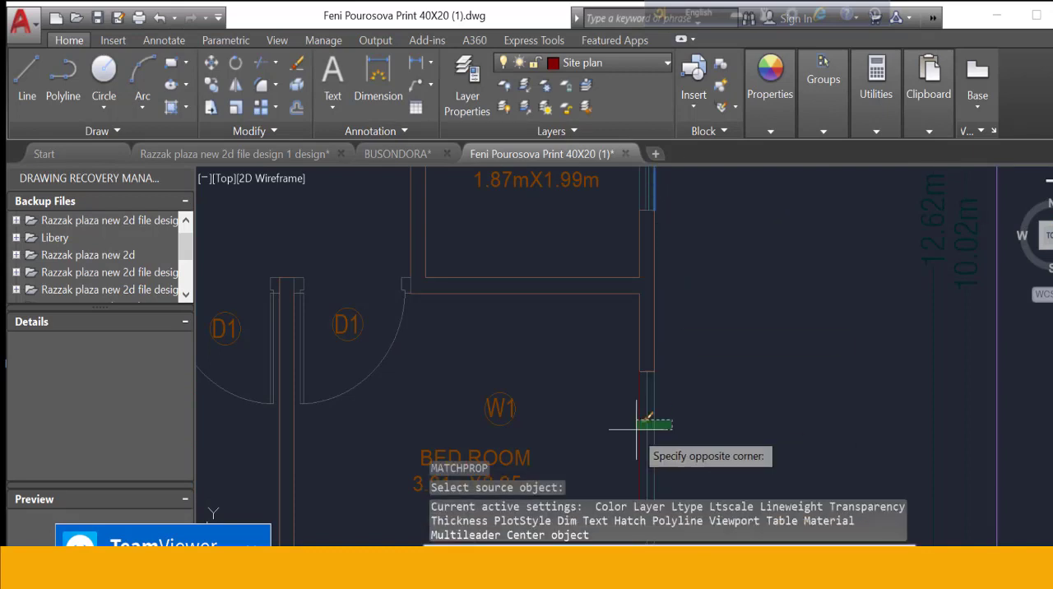
pyautogui.click(634, 428)
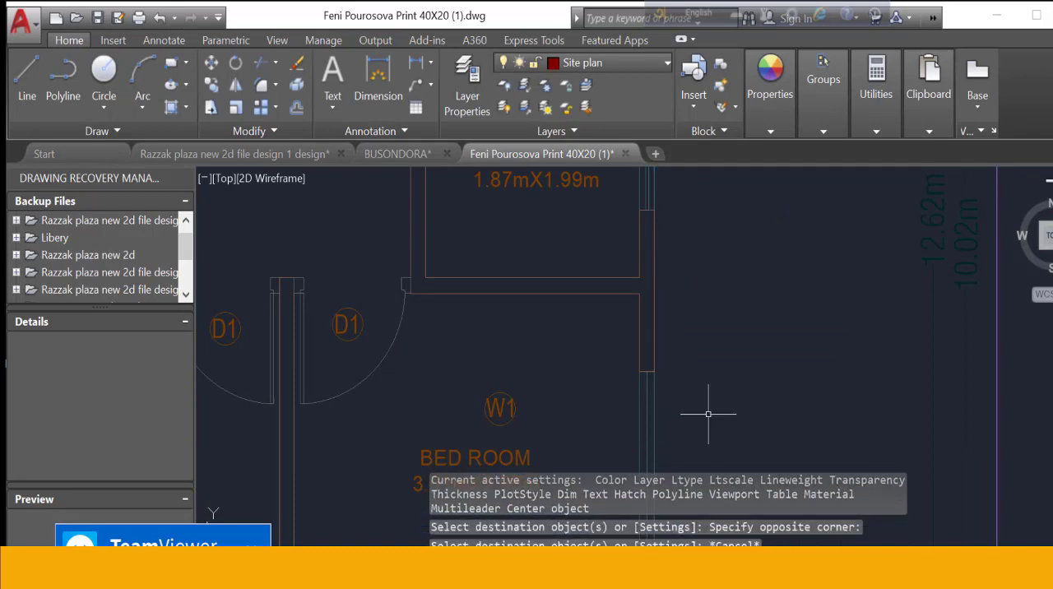
pyautogui.scroll(-5, 709, 413)
pyautogui.press('Escape')
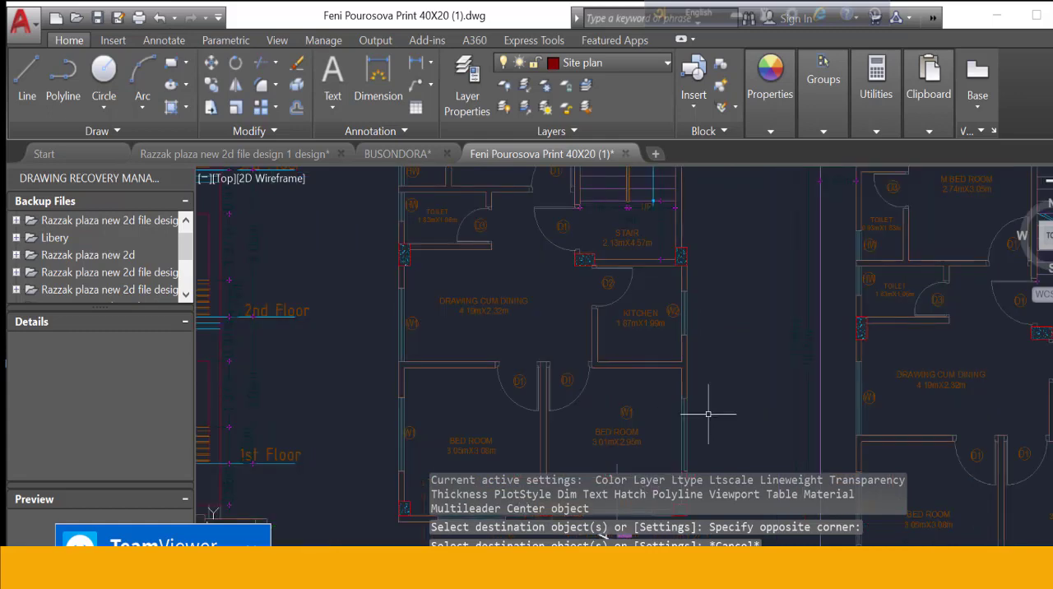
pyautogui.scroll(5, 679, 439)
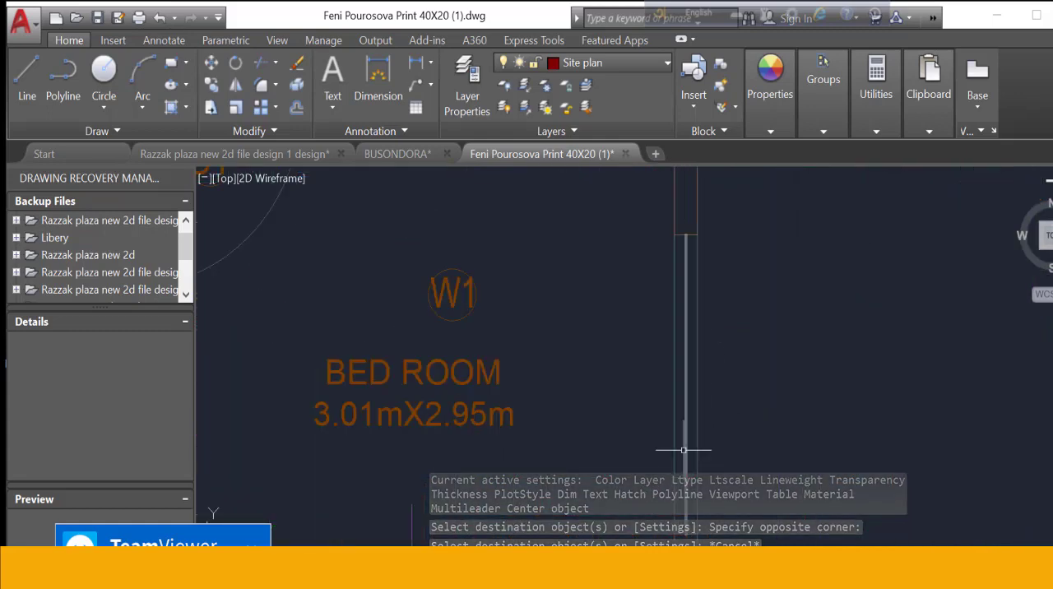
pyautogui.scroll(-4, 705, 383)
pyautogui.scroll(-2, 371, 512)
pyautogui.scroll(5, 650, 400)
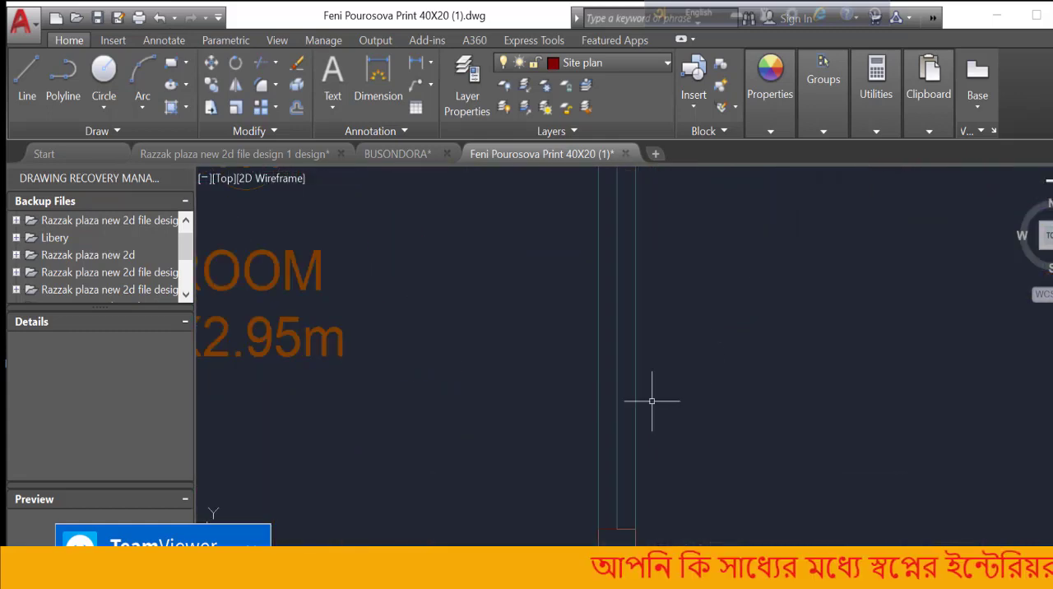
pyautogui.scroll(-3, 651, 400)
pyautogui.scroll(-2, 652, 401)
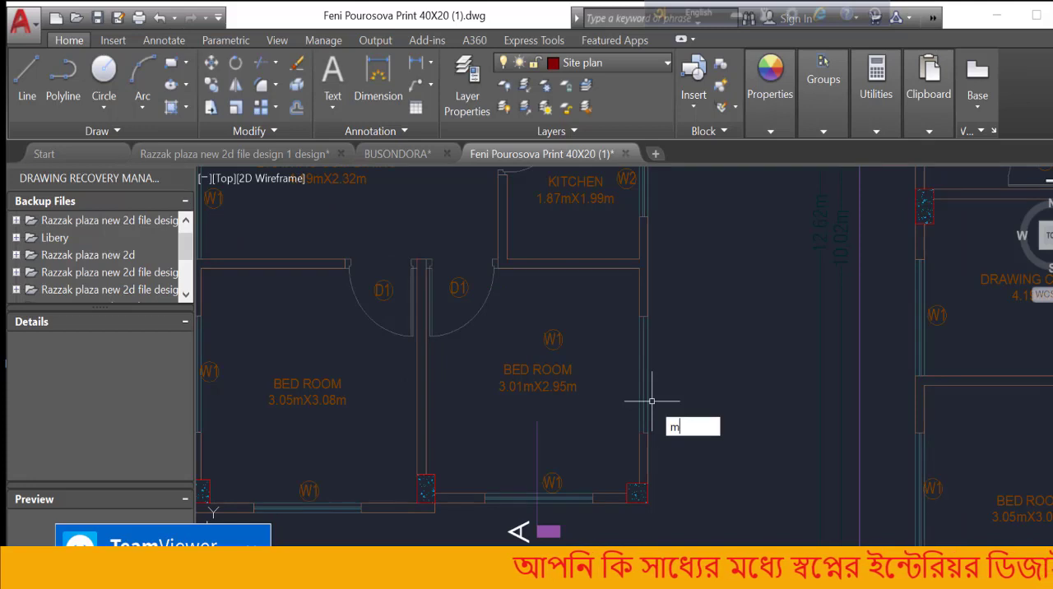
pyautogui.press('Return')
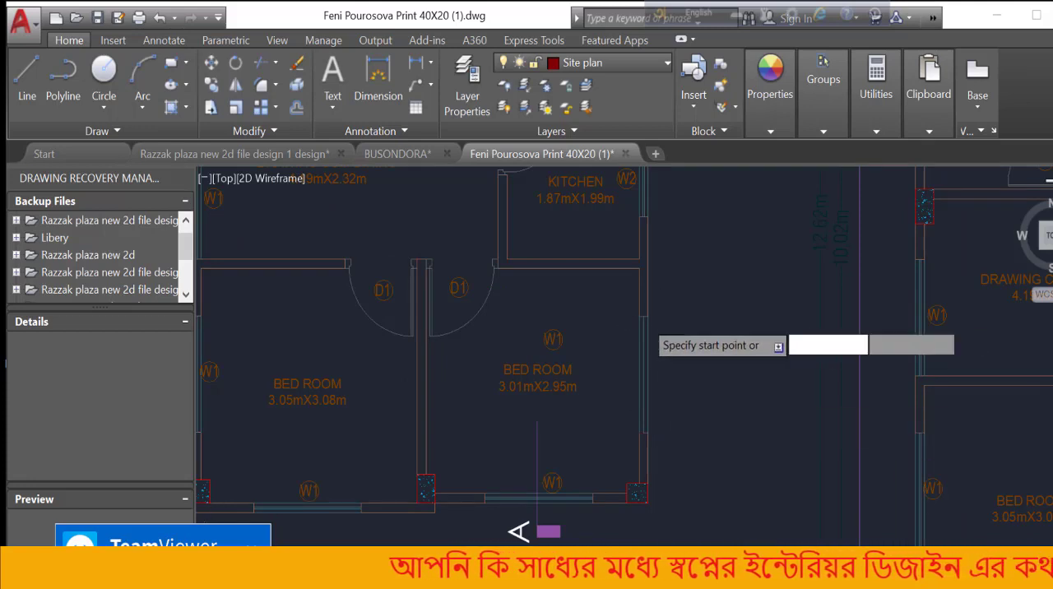
pyautogui.scroll(4, 649, 319)
pyautogui.click(650, 313)
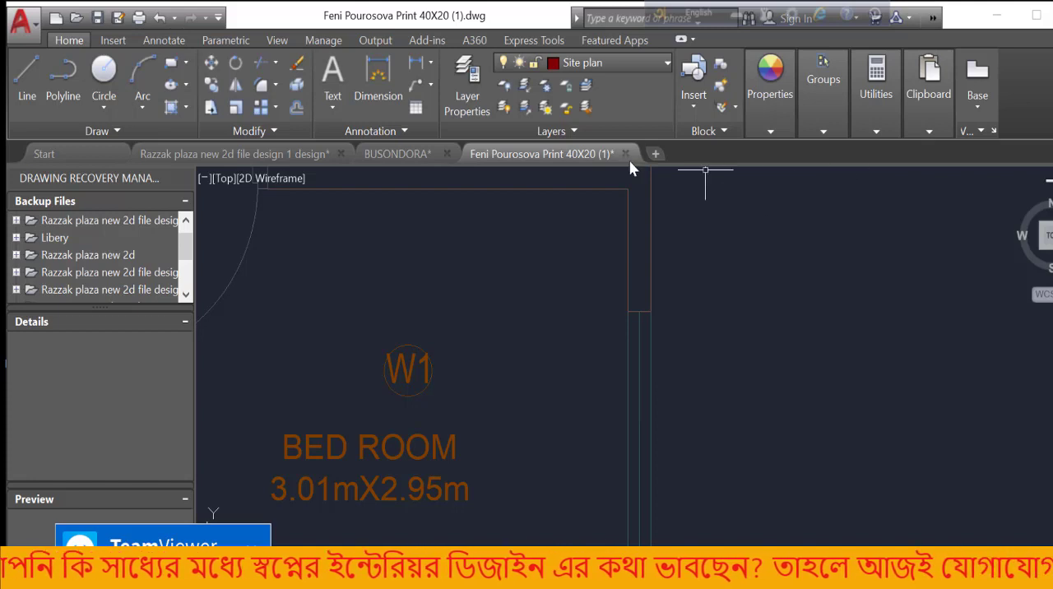
pyautogui.click(113, 41)
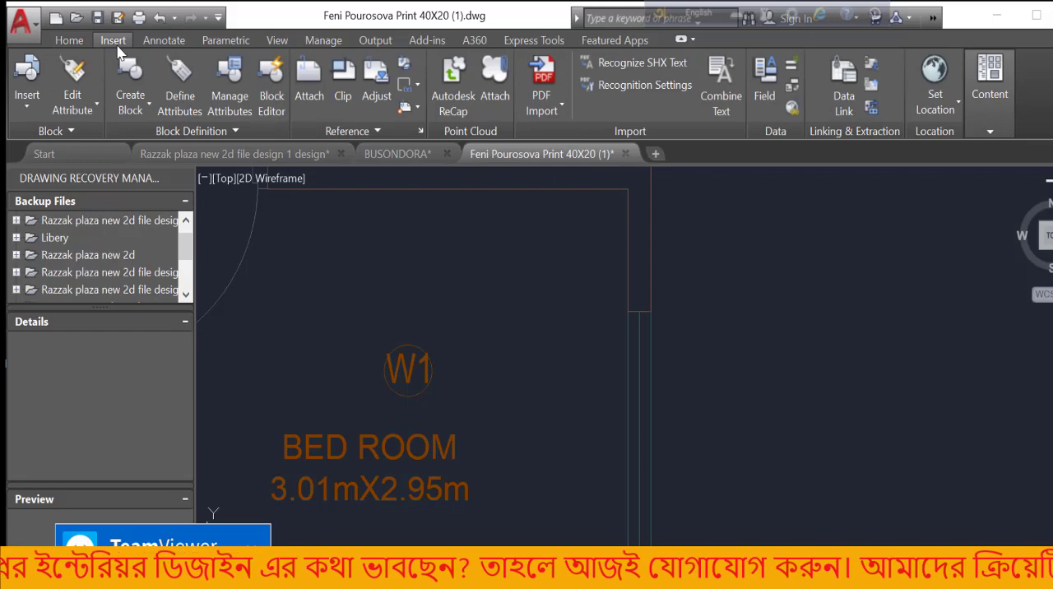
pyautogui.click(70, 41)
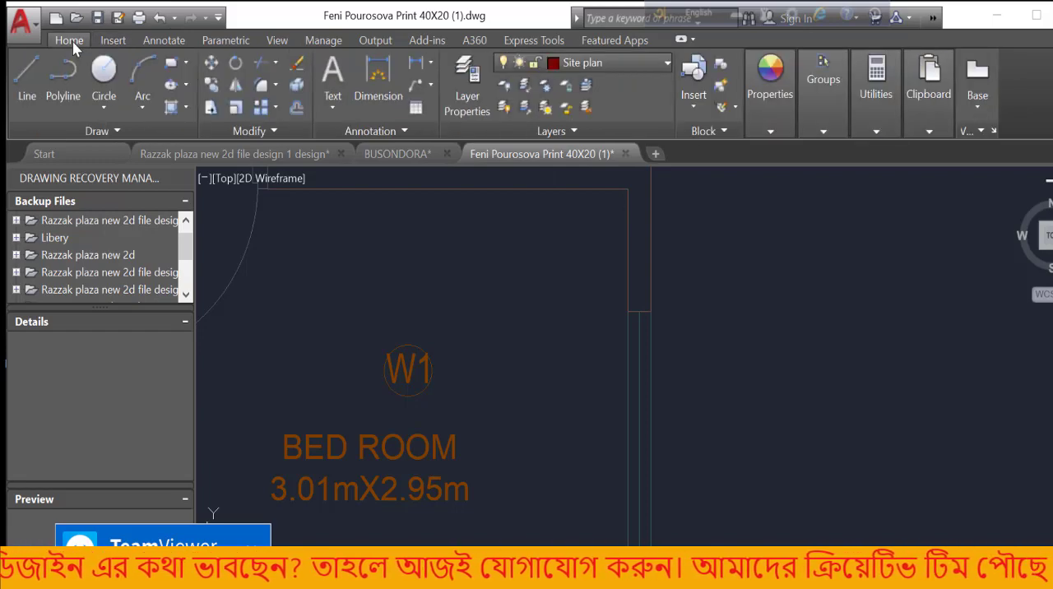
pyautogui.scroll(-6, 493, 194)
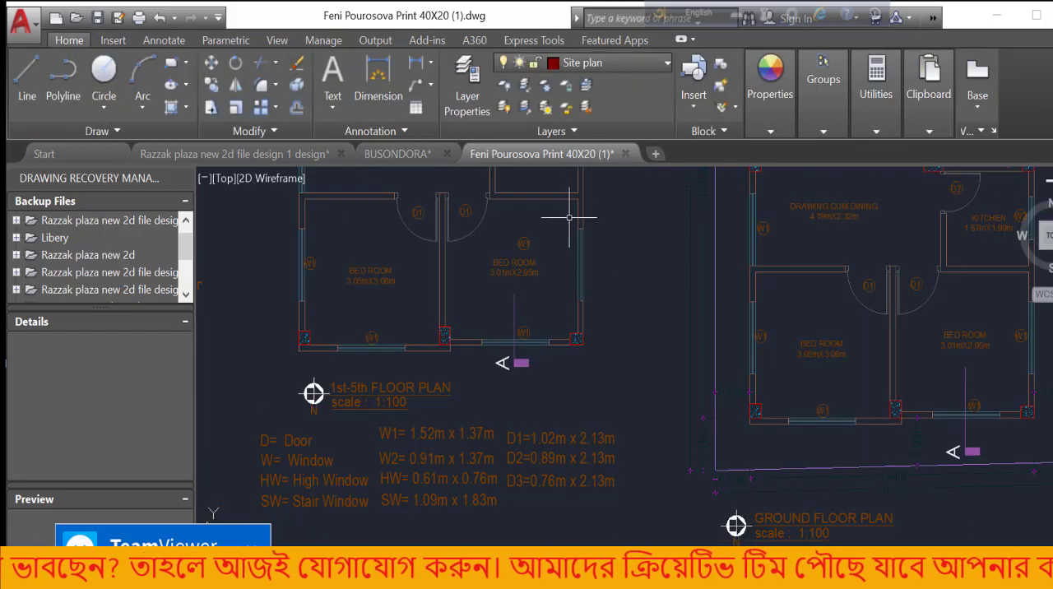
pyautogui.scroll(7, 569, 218)
pyautogui.scroll(-3, 554, 228)
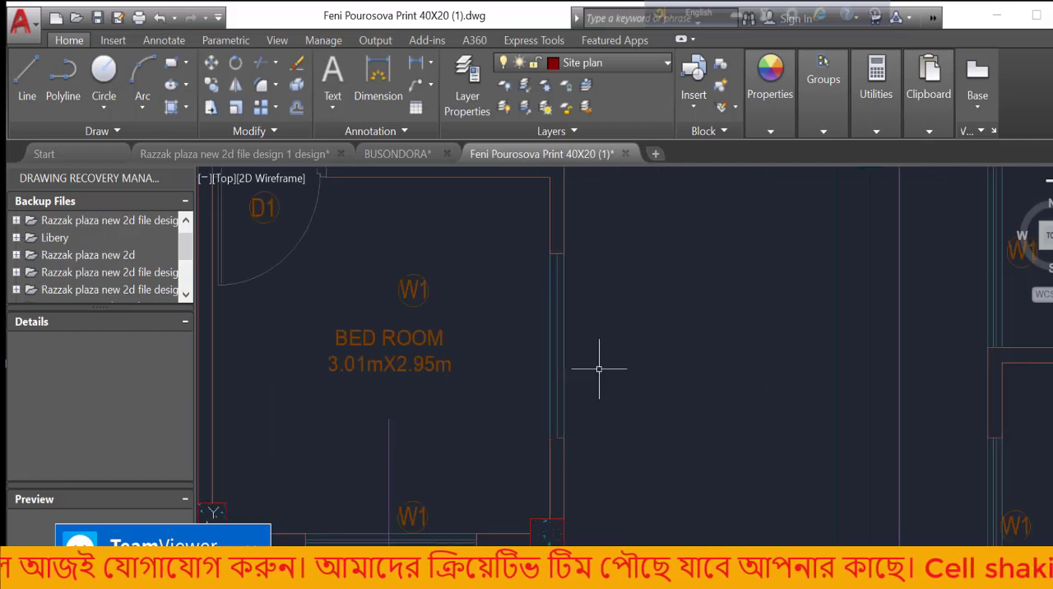
pyautogui.scroll(-4, 689, 366)
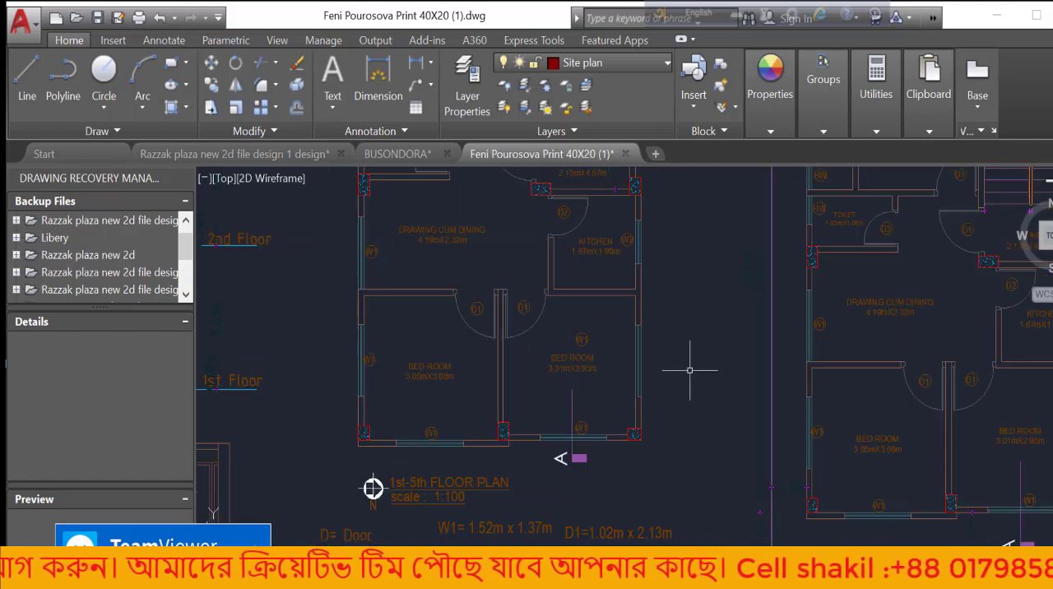
pyautogui.scroll(4, 608, 346)
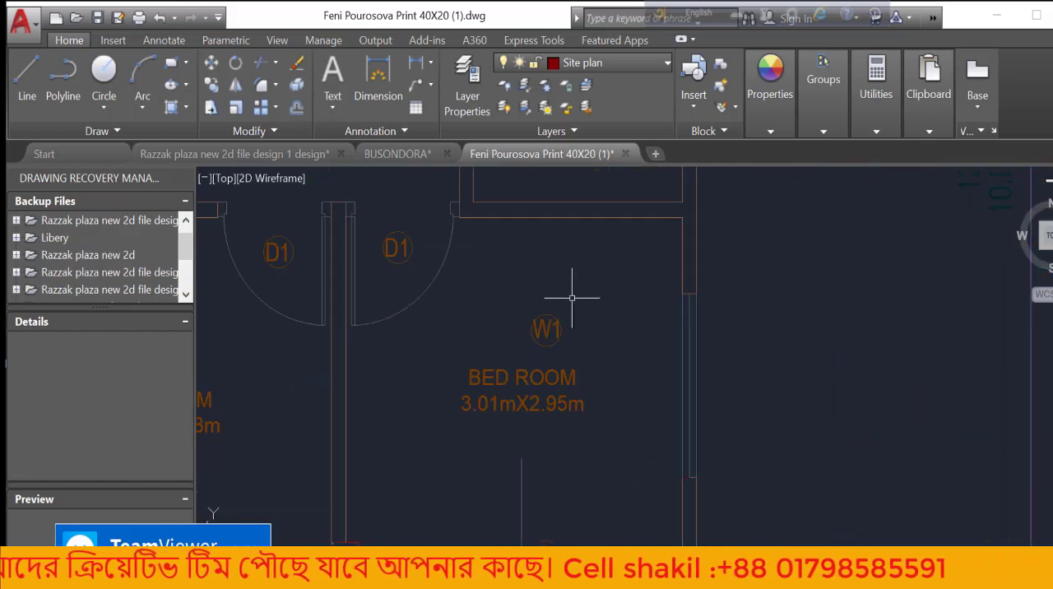
# Switch to the Razzak plaza new 2d file design 1 design drawing and locate the dimensioned door's jambs
pyautogui.click(371, 155)
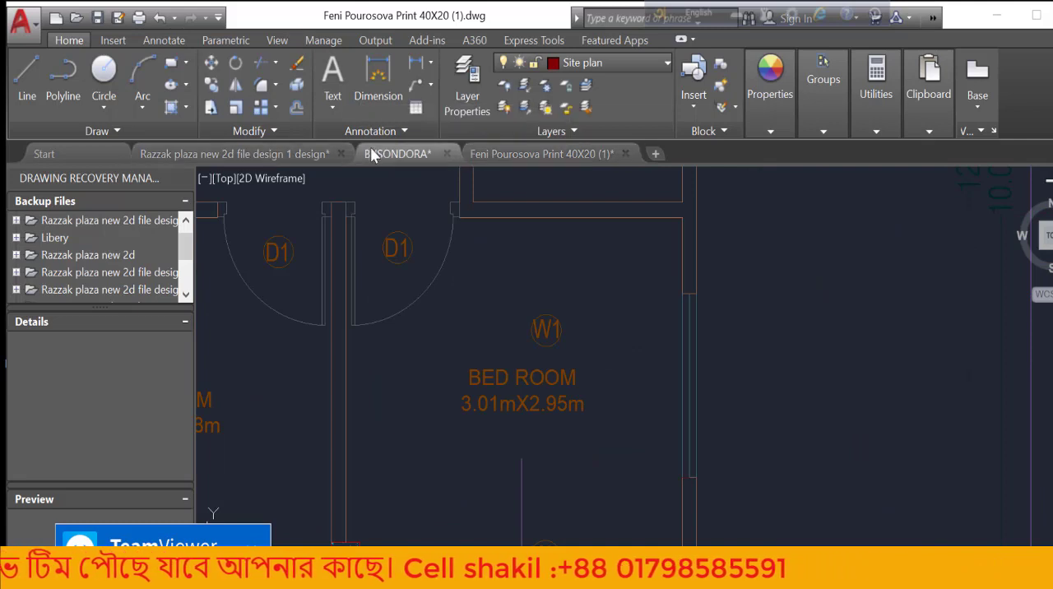
pyautogui.click(315, 154)
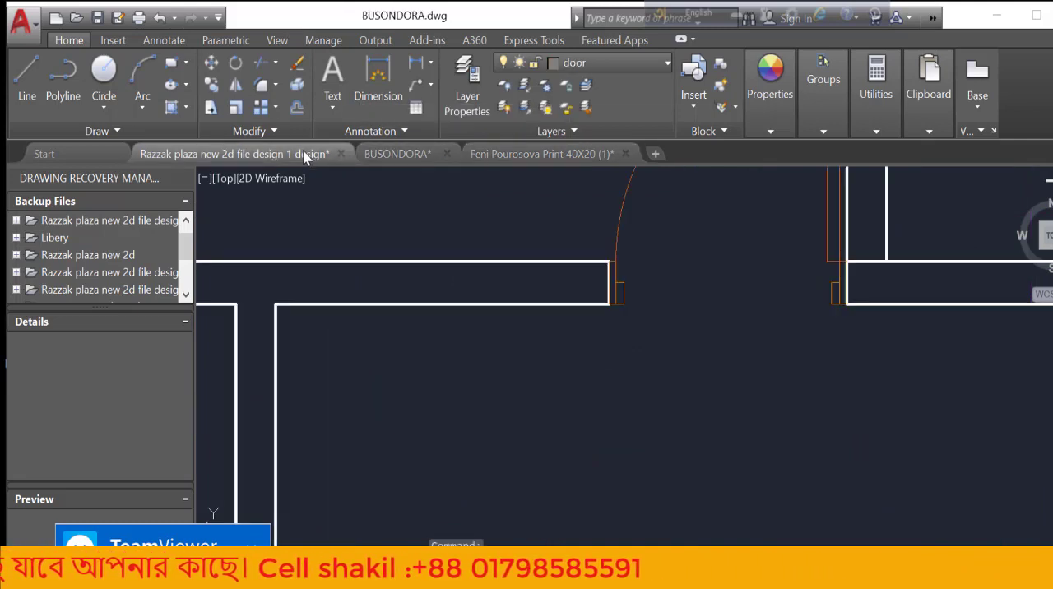
pyautogui.scroll(-2, 367, 255)
pyautogui.scroll(3, 552, 307)
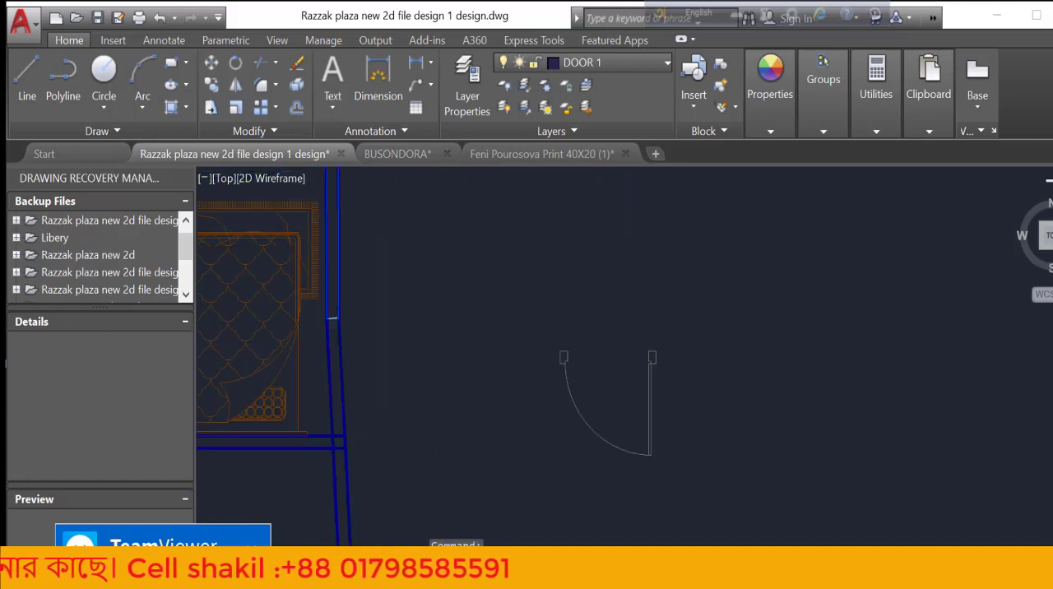
pyautogui.scroll(2, 644, 403)
pyautogui.scroll(-2, 552, 266)
pyautogui.scroll(-2, 623, 365)
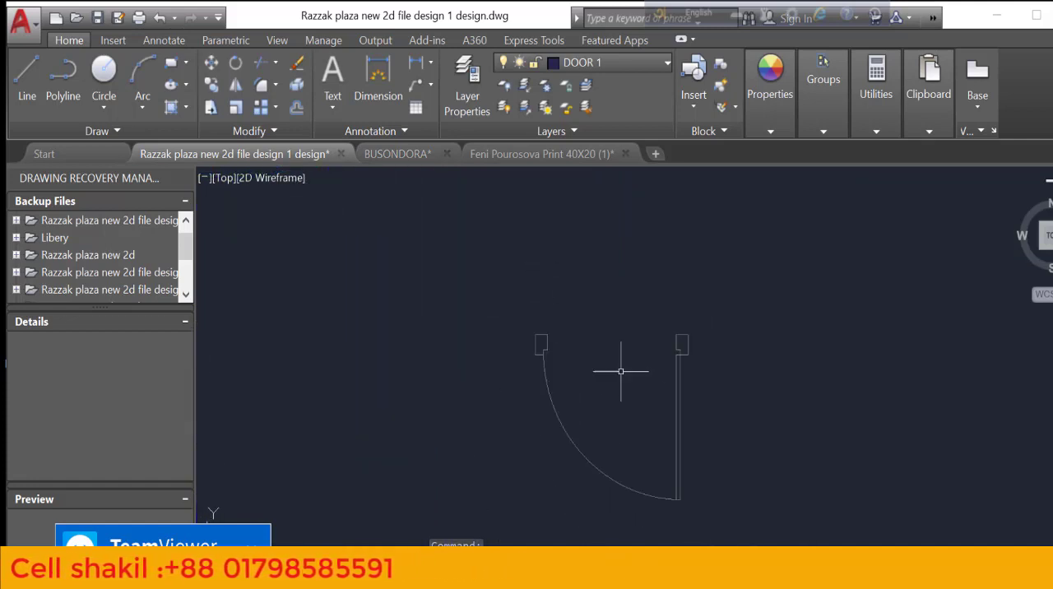
pyautogui.scroll(-2, 658, 400)
# Draw connected lines from the lower end of the new jamb's vertical side, 3" to the left and 4" up
pyautogui.click(699, 398)
pyautogui.write('l')
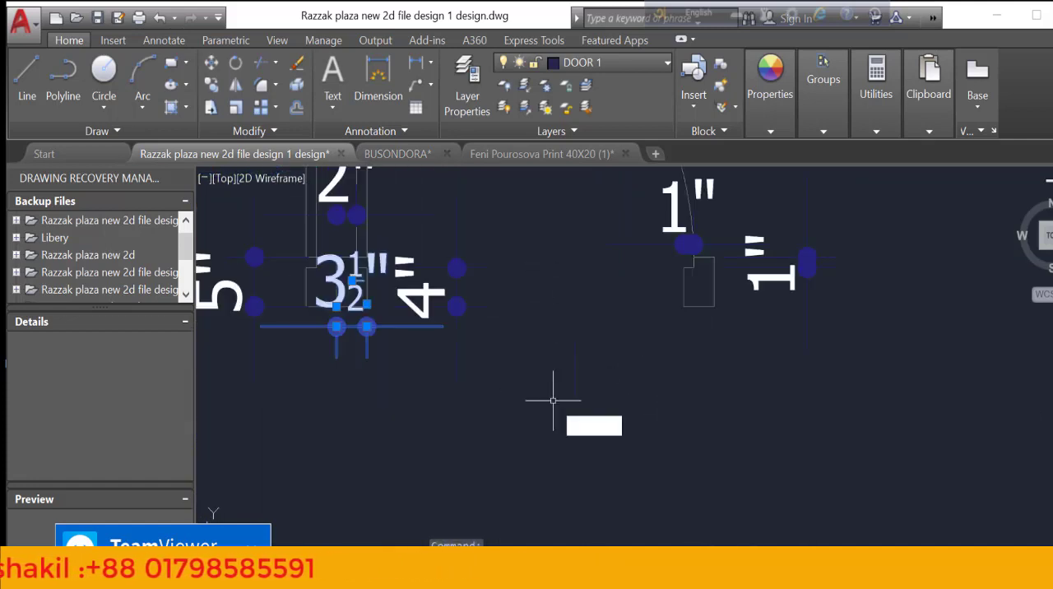
pyautogui.press('Return')
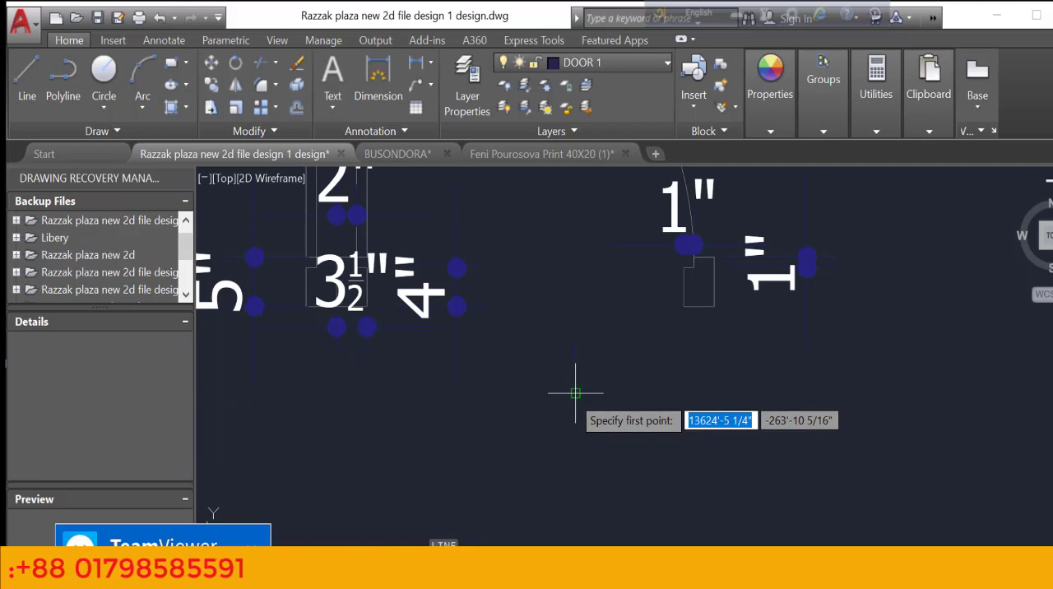
pyautogui.click(575, 393)
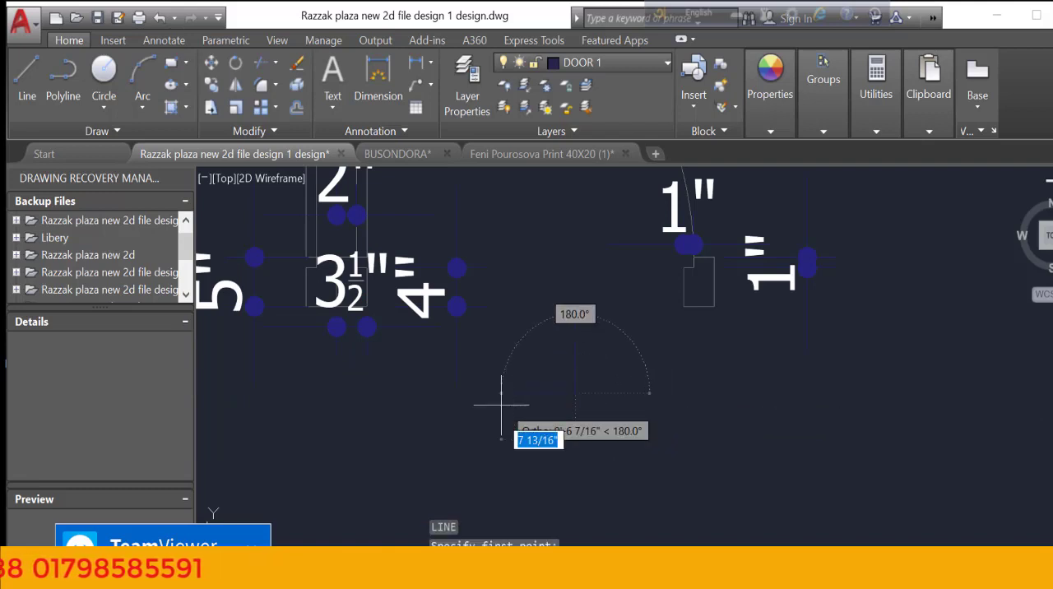
pyautogui.write('3')
pyautogui.press('Return')
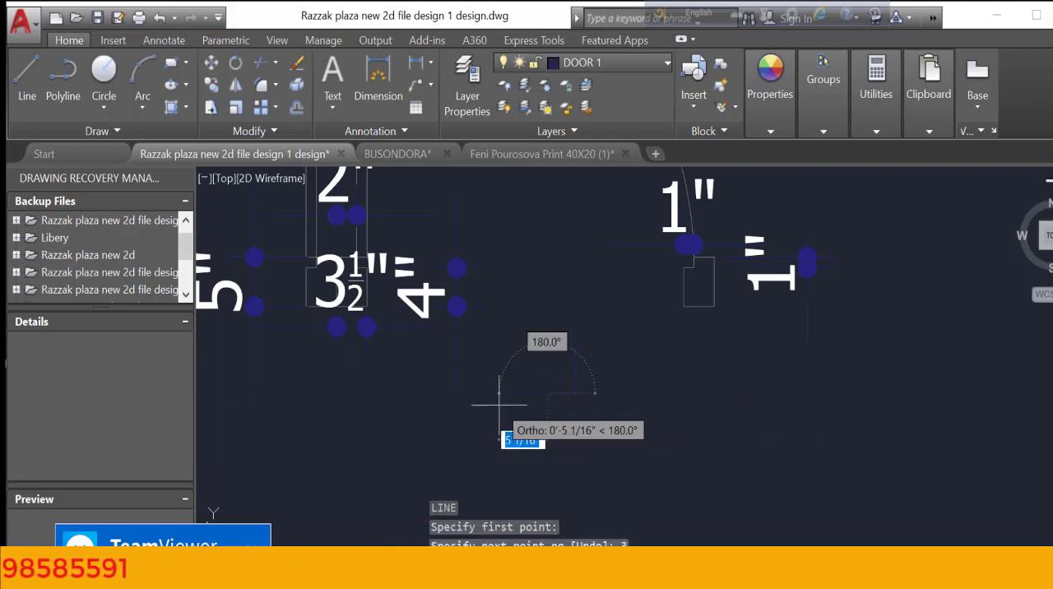
pyautogui.scroll(-2, 499, 405)
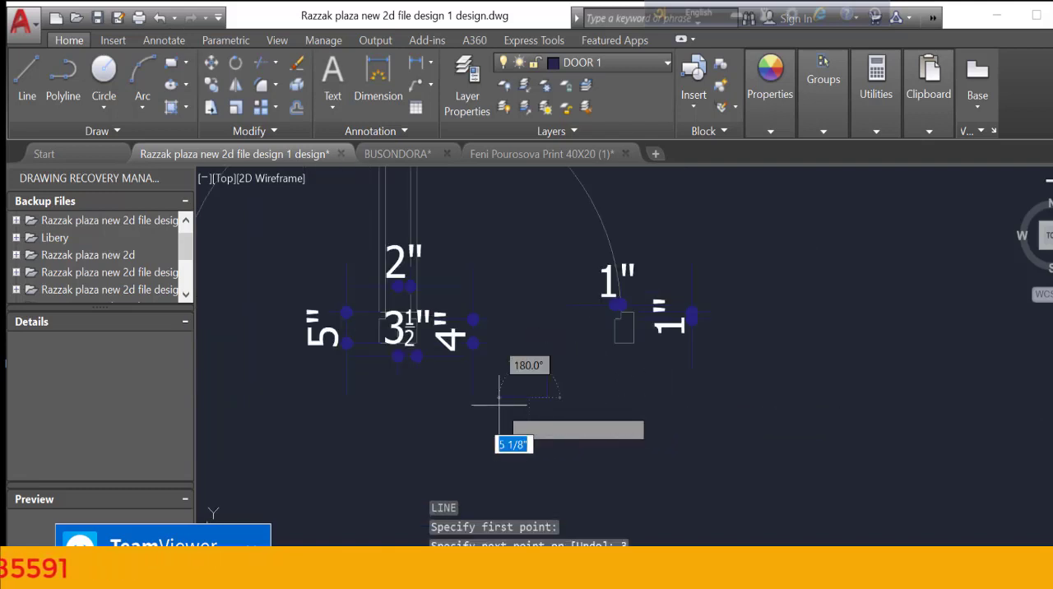
pyautogui.scroll(2, 498, 403)
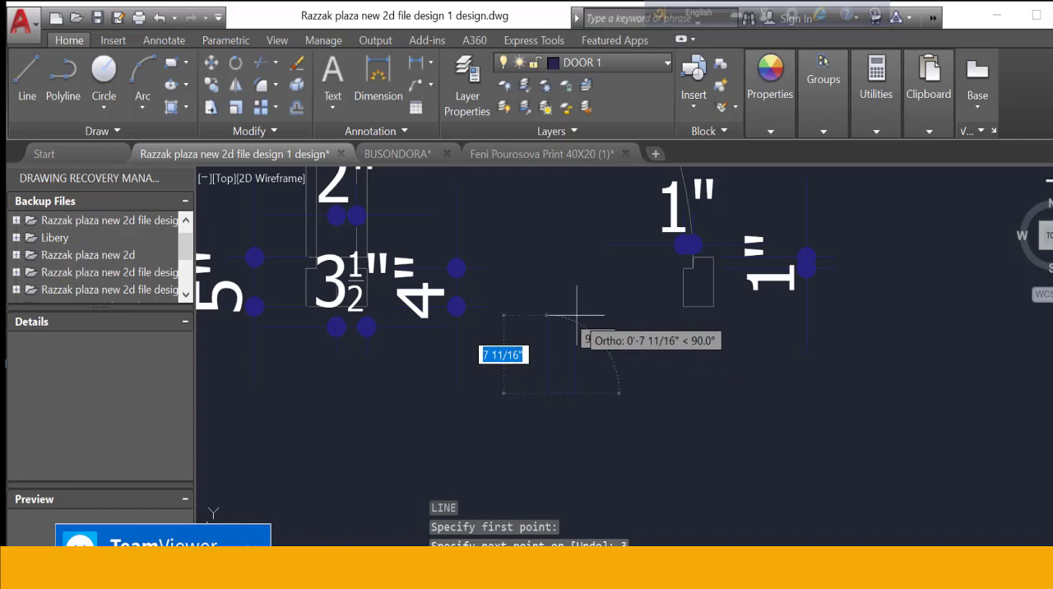
pyautogui.write('4')
pyautogui.press('Return')
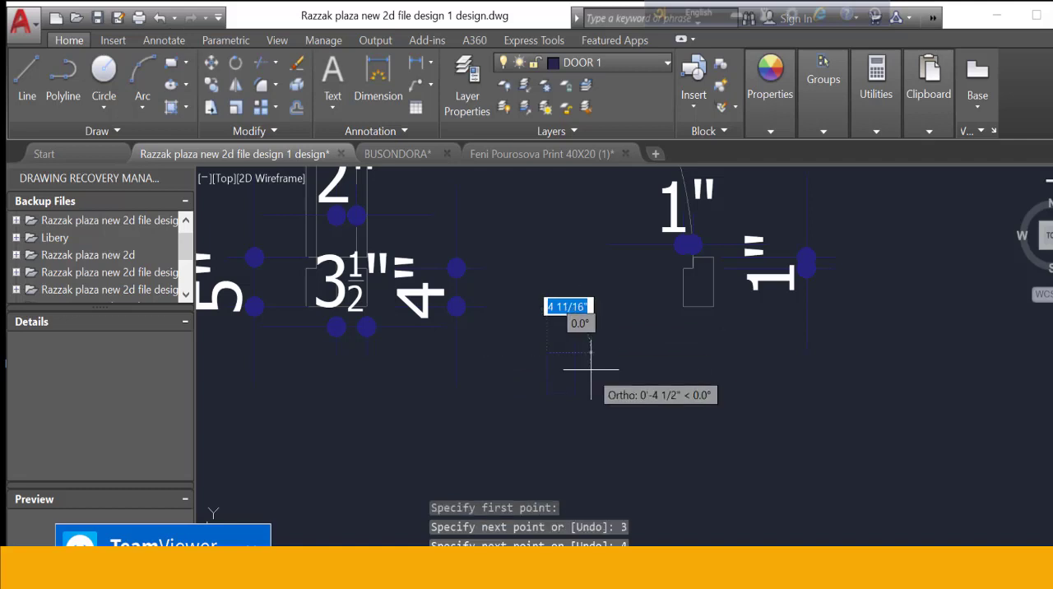
# Continue the jamb outline 1" to the right and 1" up, and close it at the vertical side's upper end
pyautogui.scroll(2, 591, 368)
pyautogui.write('1')
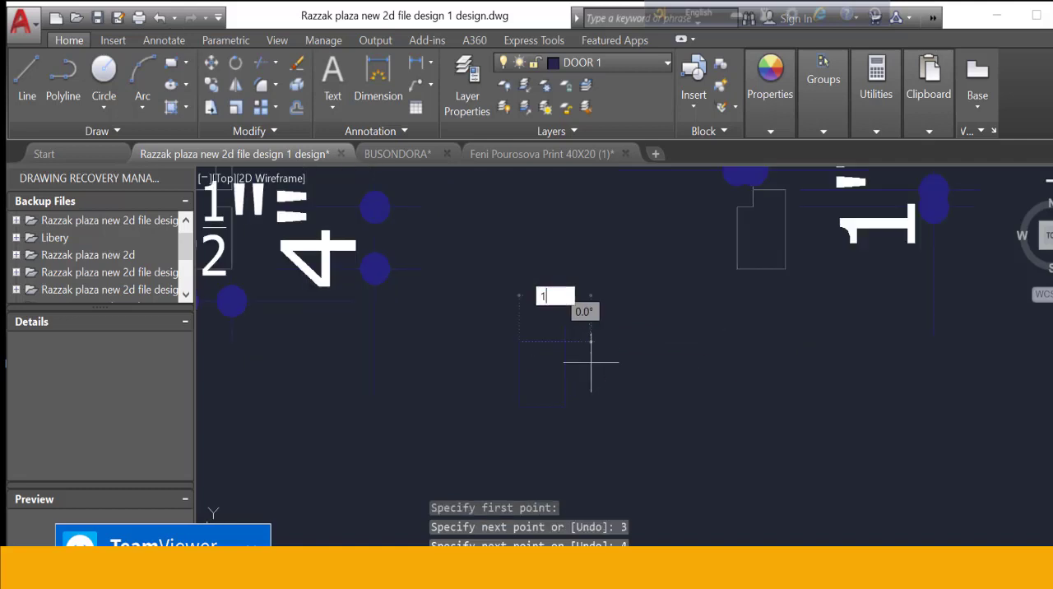
pyautogui.press('Return')
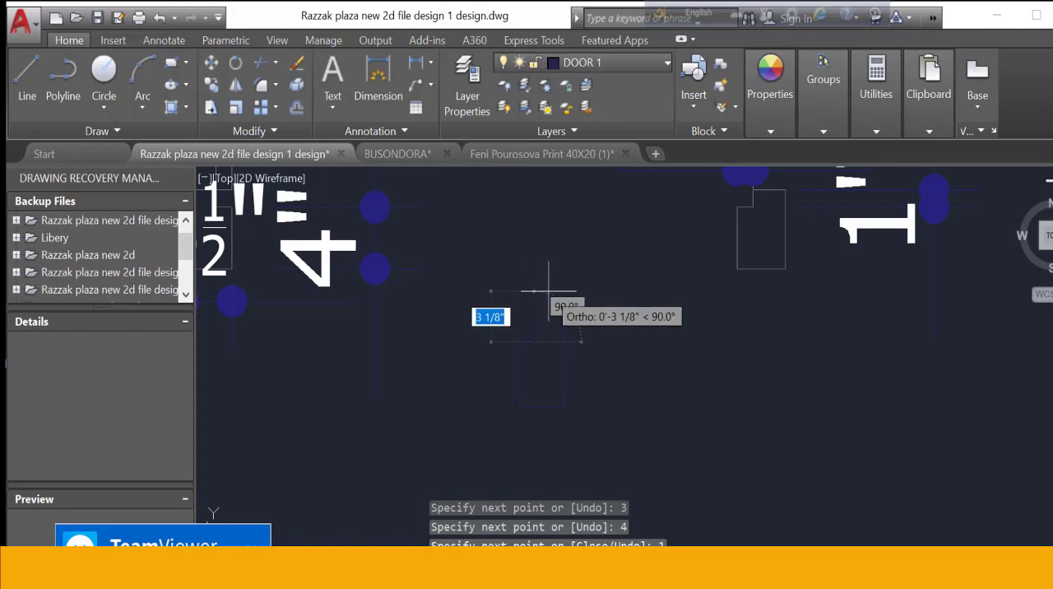
pyautogui.write('4')
pyautogui.press('Return')
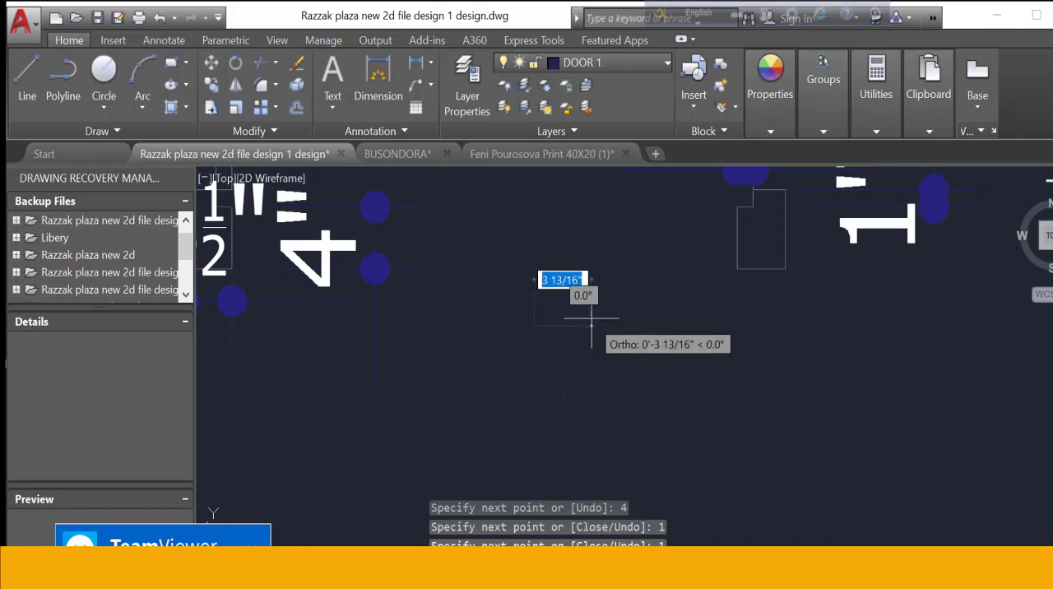
pyautogui.scroll(5, 569, 313)
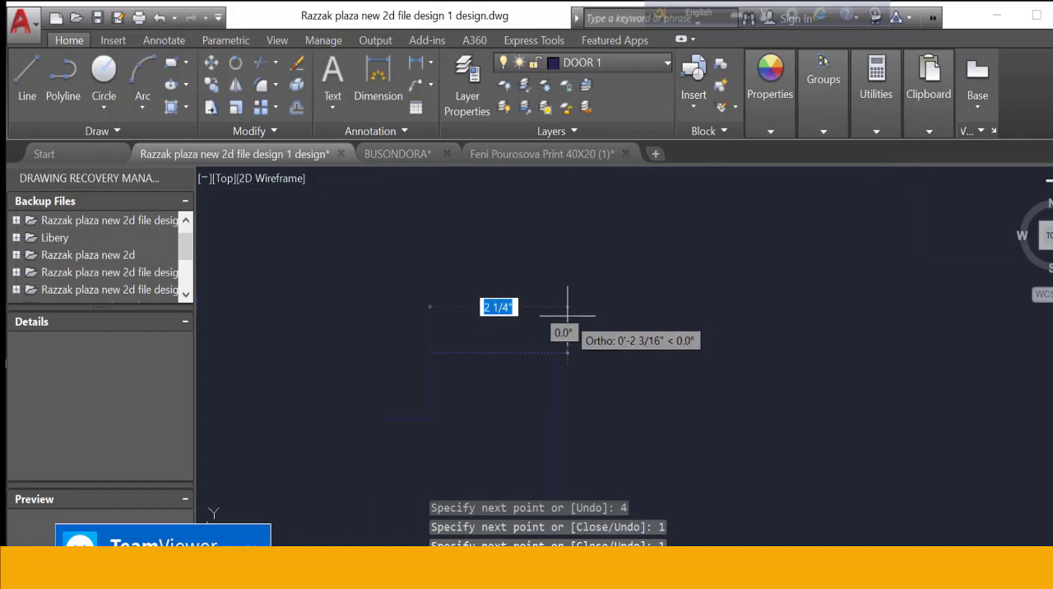
pyautogui.click(550, 355)
pyautogui.press('Escape')
pyautogui.scroll(-5, 552, 354)
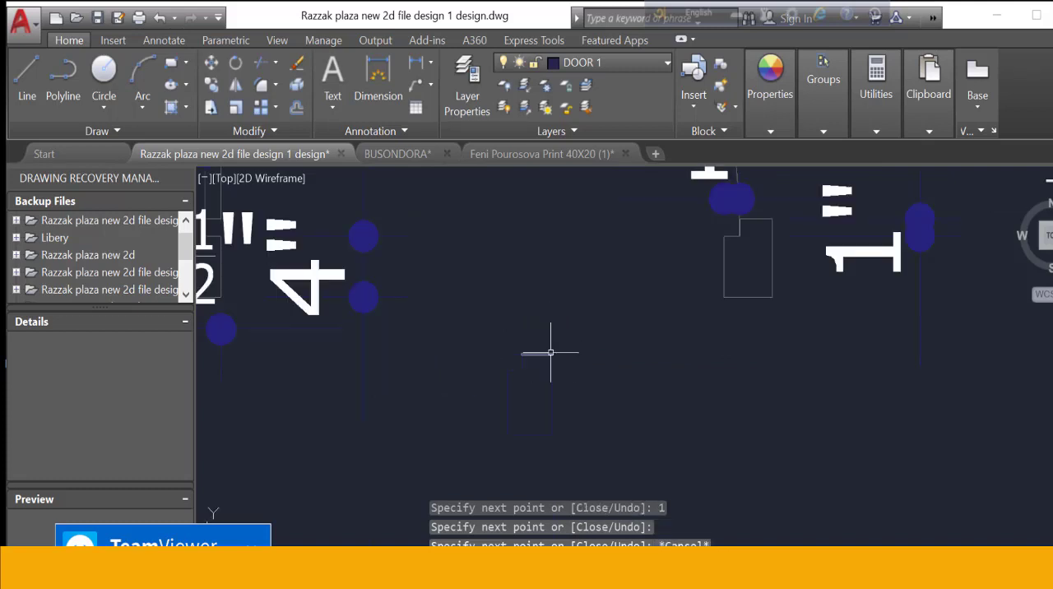
pyautogui.scroll(-3, 670, 339)
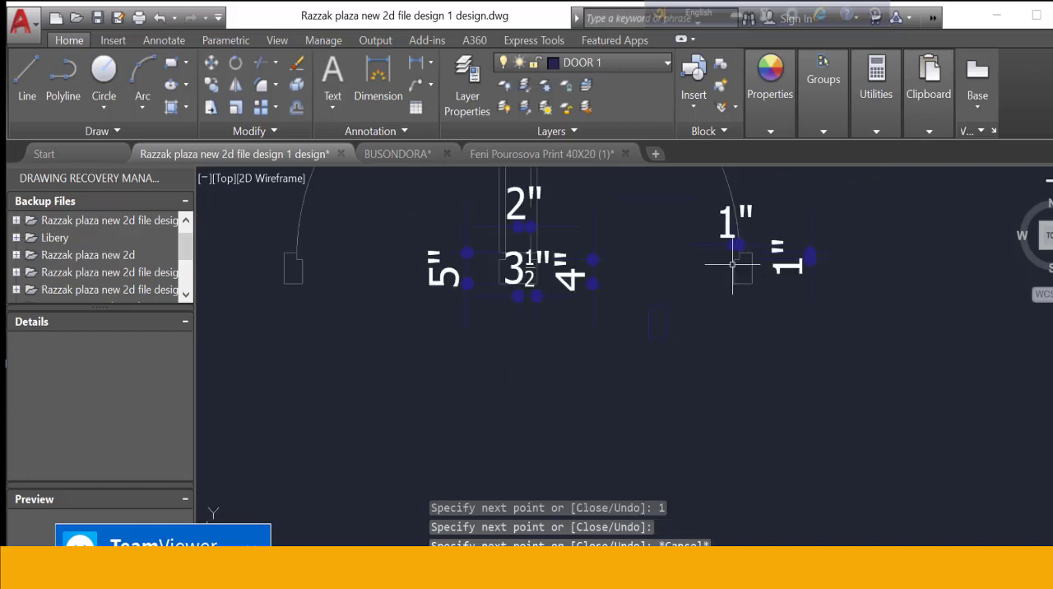
pyautogui.scroll(4, 733, 264)
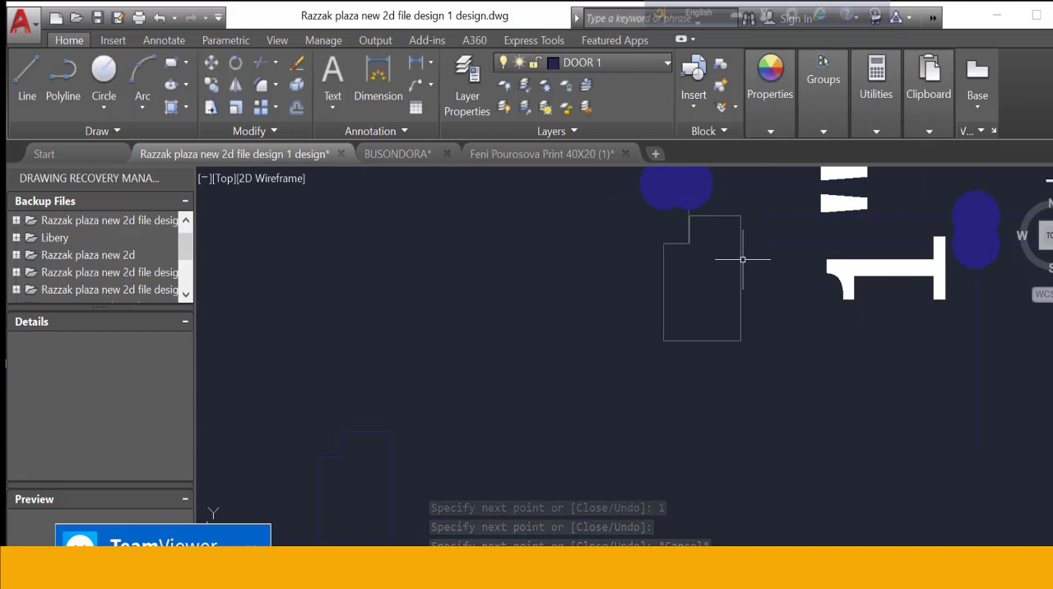
pyautogui.scroll(-2, 555, 273)
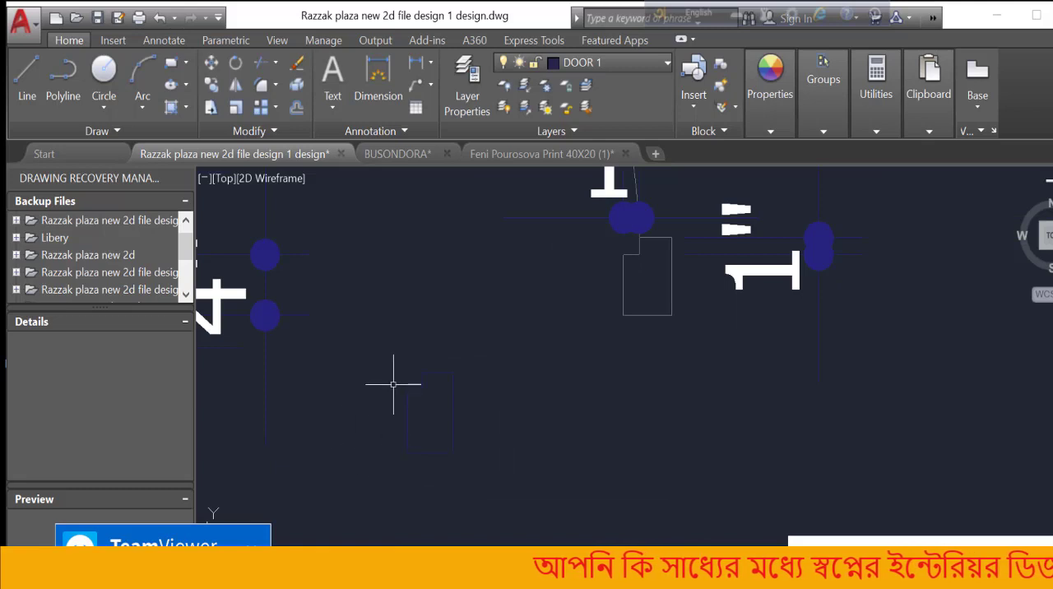
pyautogui.scroll(-3, 497, 383)
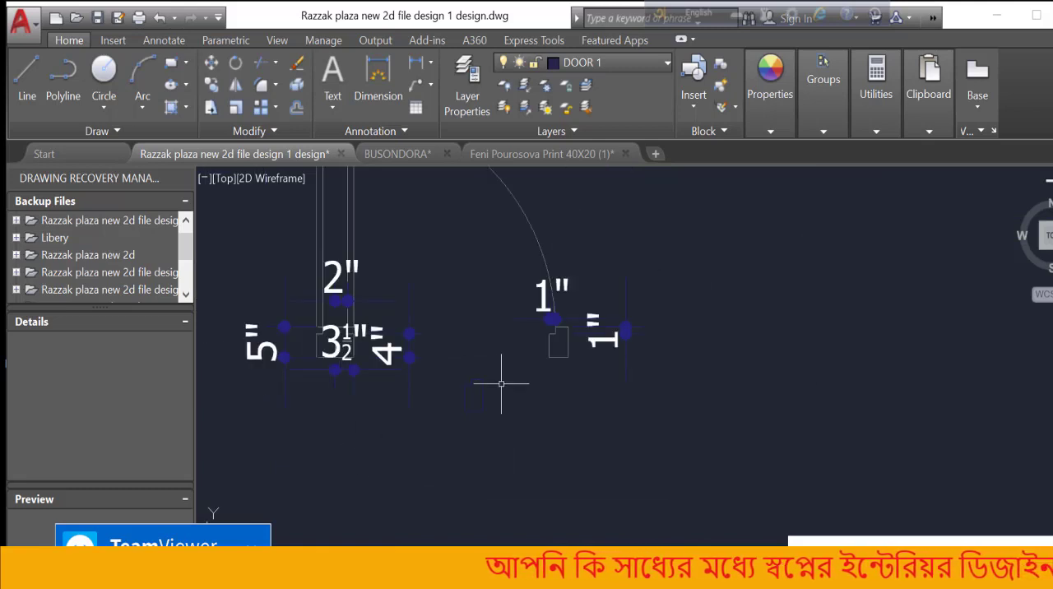
# Convert all the lines of the new jamb outline into a block named "door a"
pyautogui.scroll(2, 501, 383)
pyautogui.scroll(2, 442, 401)
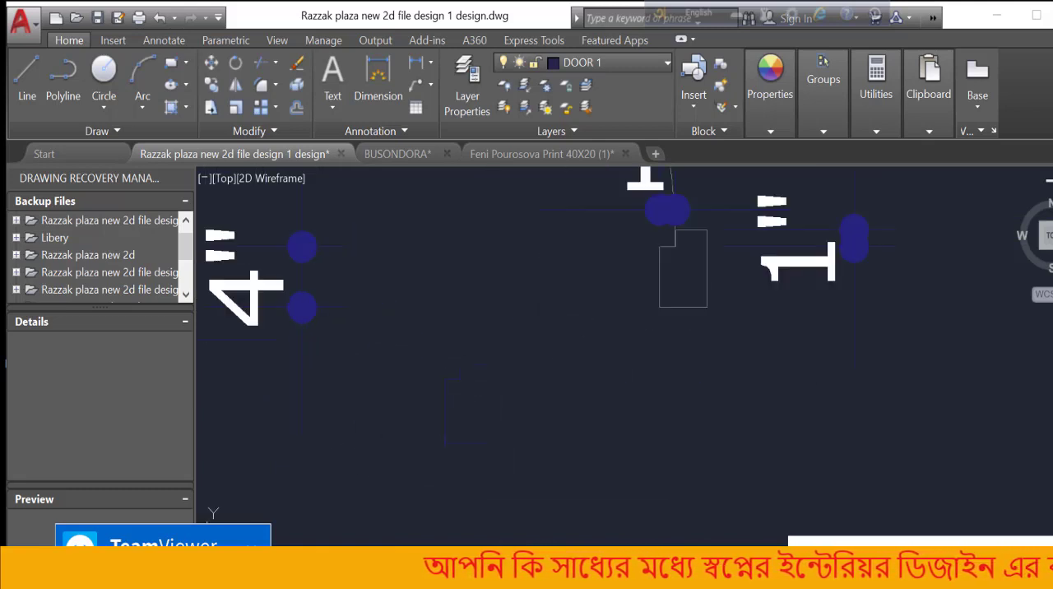
pyautogui.click(557, 322)
pyautogui.click(428, 486)
pyautogui.write('b')
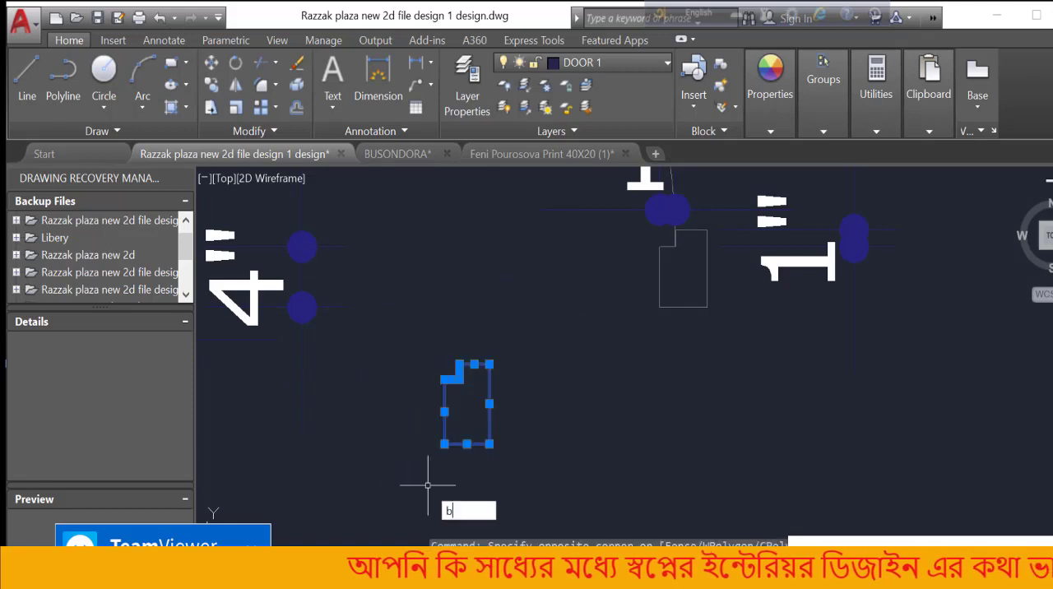
pyautogui.press('Return')
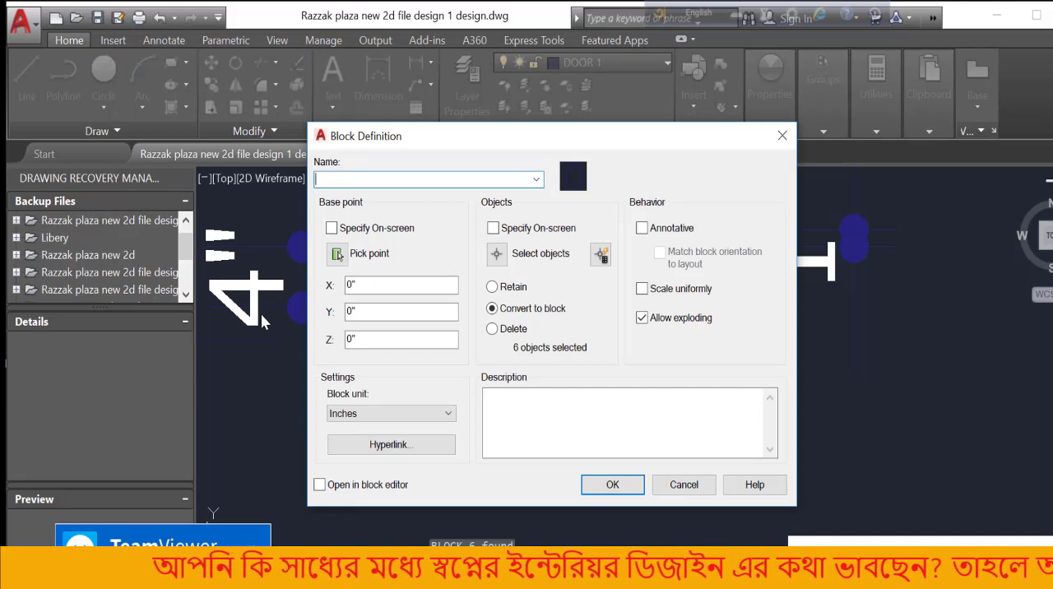
pyautogui.write('dore')
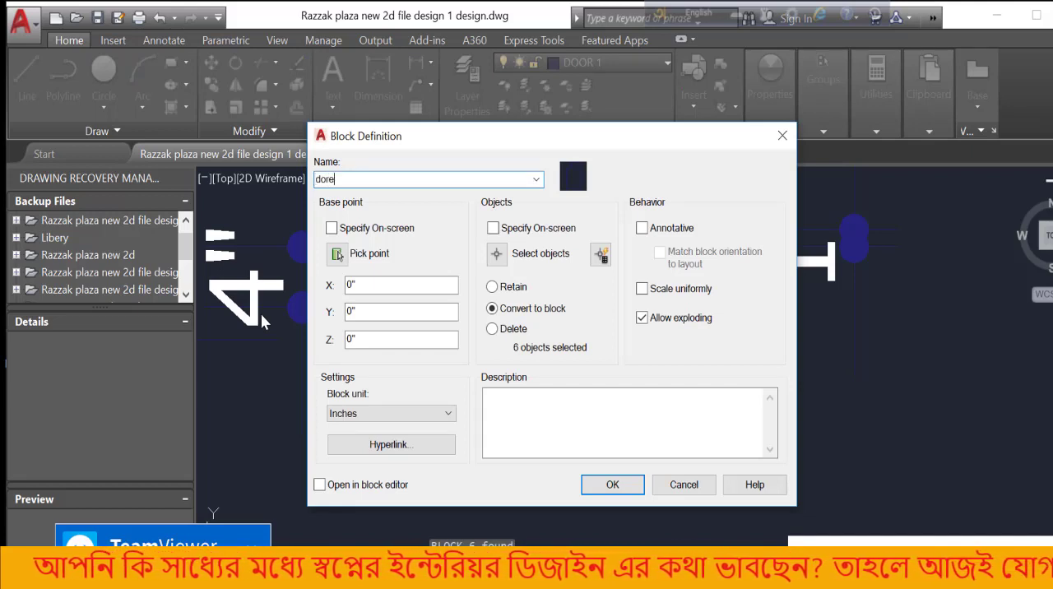
pyautogui.press('BackSpace')
pyautogui.press('BackSpace')
pyautogui.write('oo')
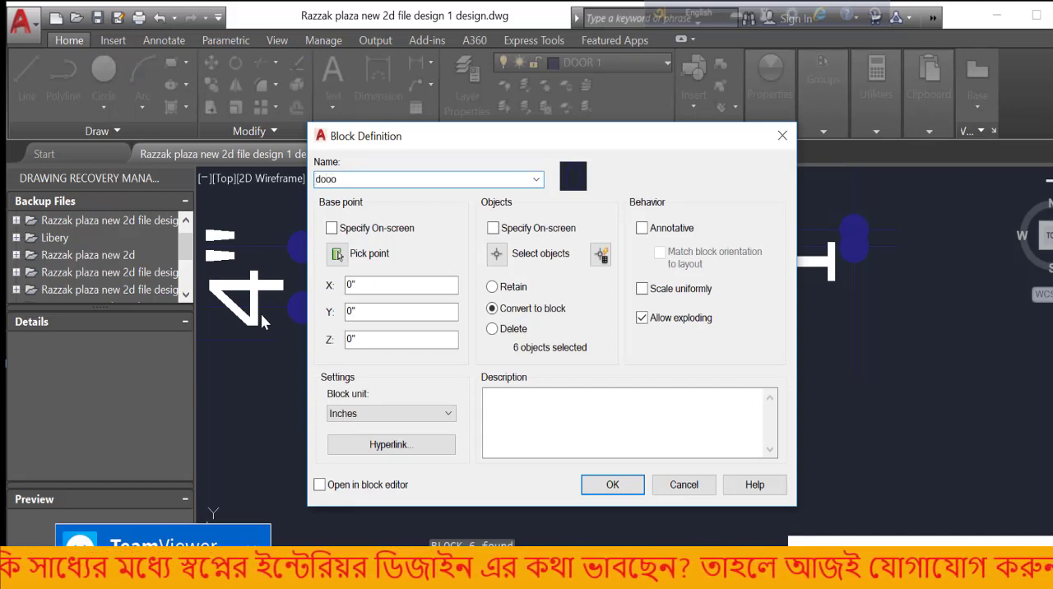
pyautogui.press('BackSpace')
pyautogui.write('r')
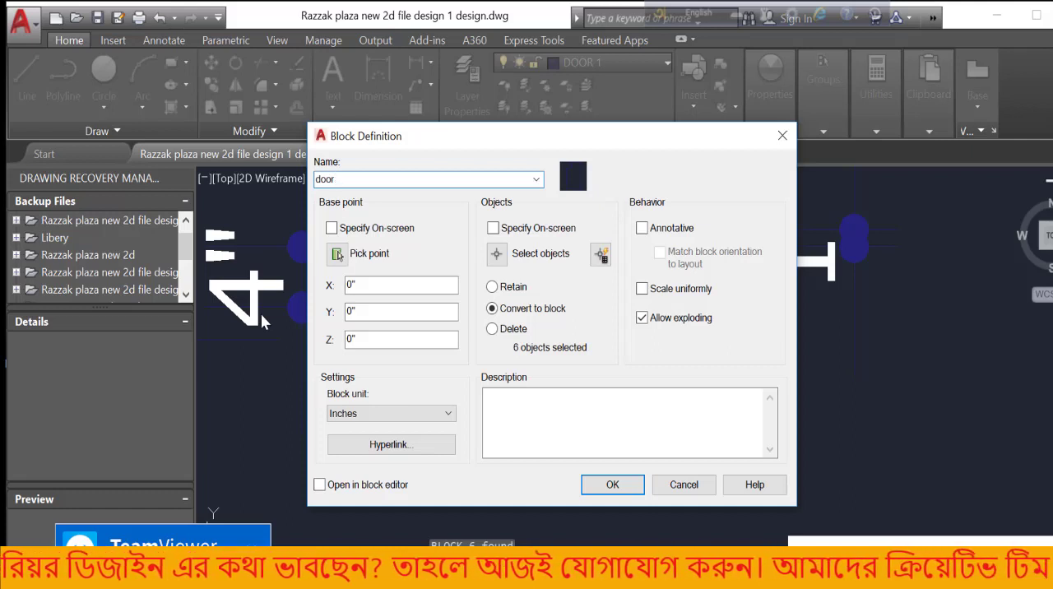
pyautogui.write(' a')
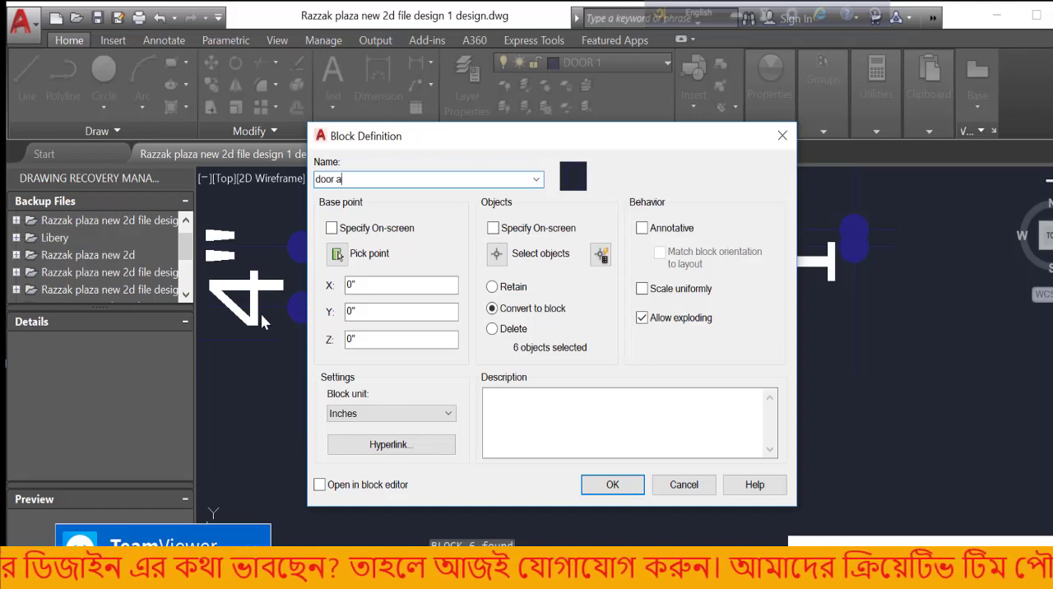
pyautogui.click(610, 493)
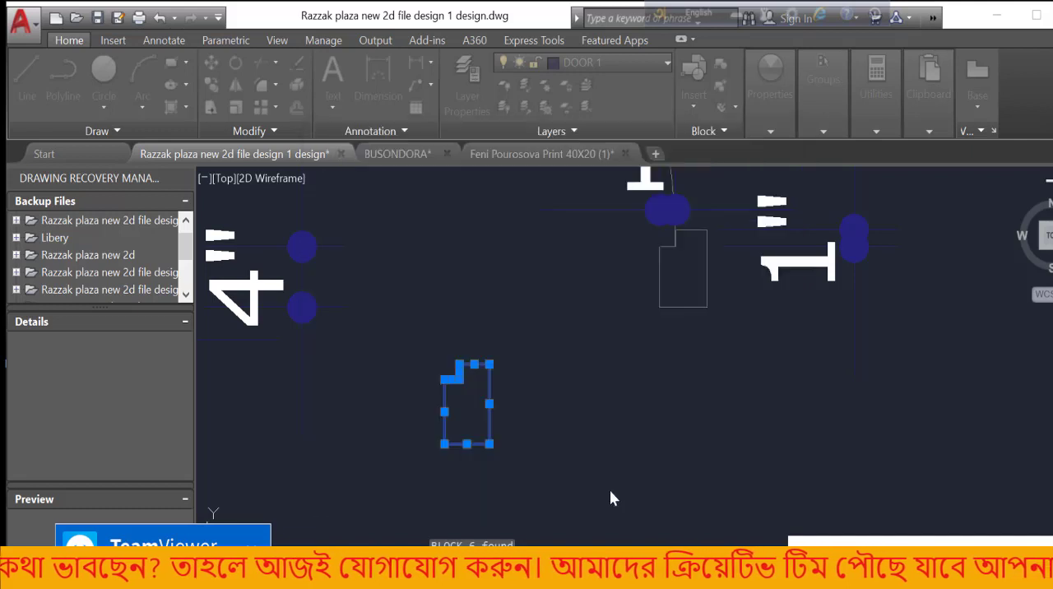
# Select the new jamb block to check that its outline is one object, and clear the selection
pyautogui.click(491, 400)
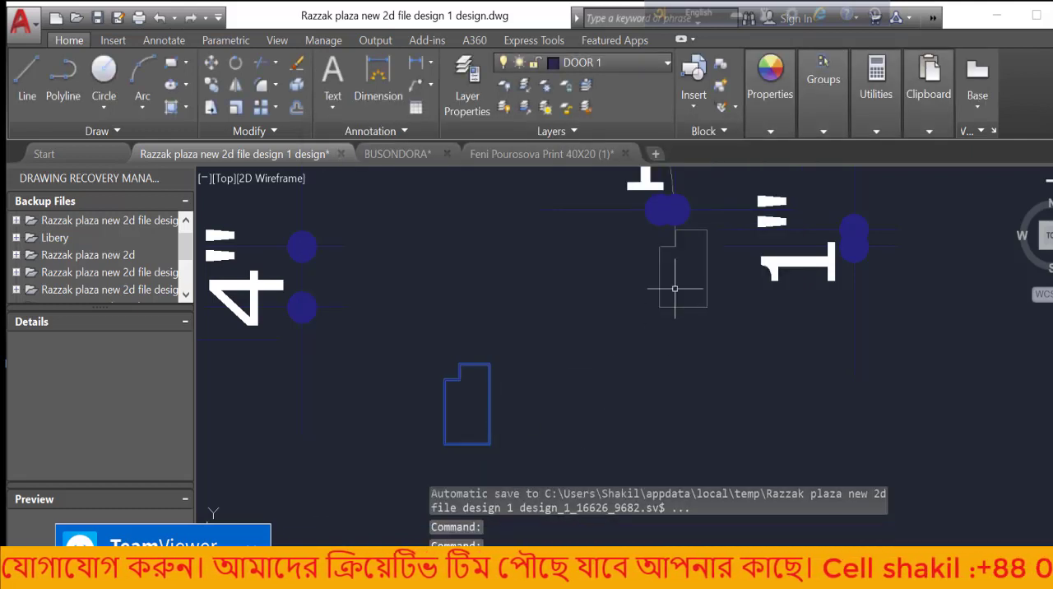
pyautogui.press('Escape')
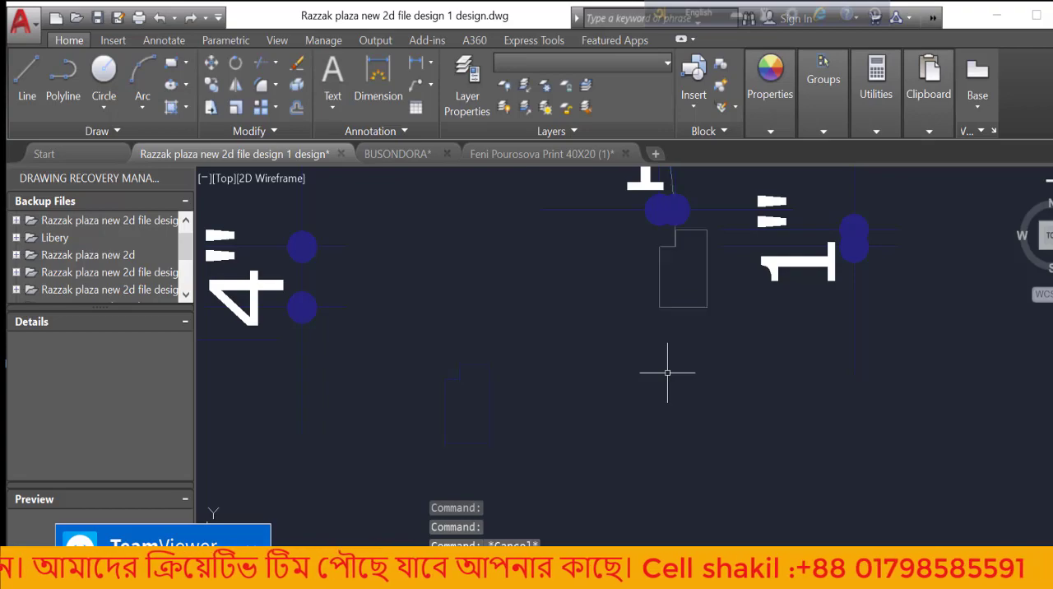
pyautogui.scroll(-5, 667, 373)
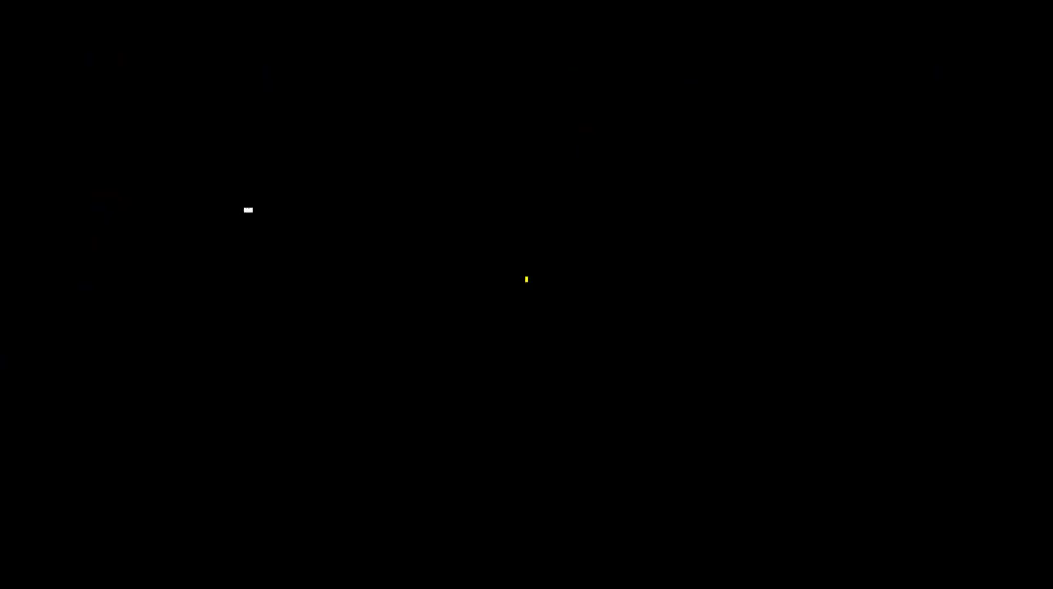